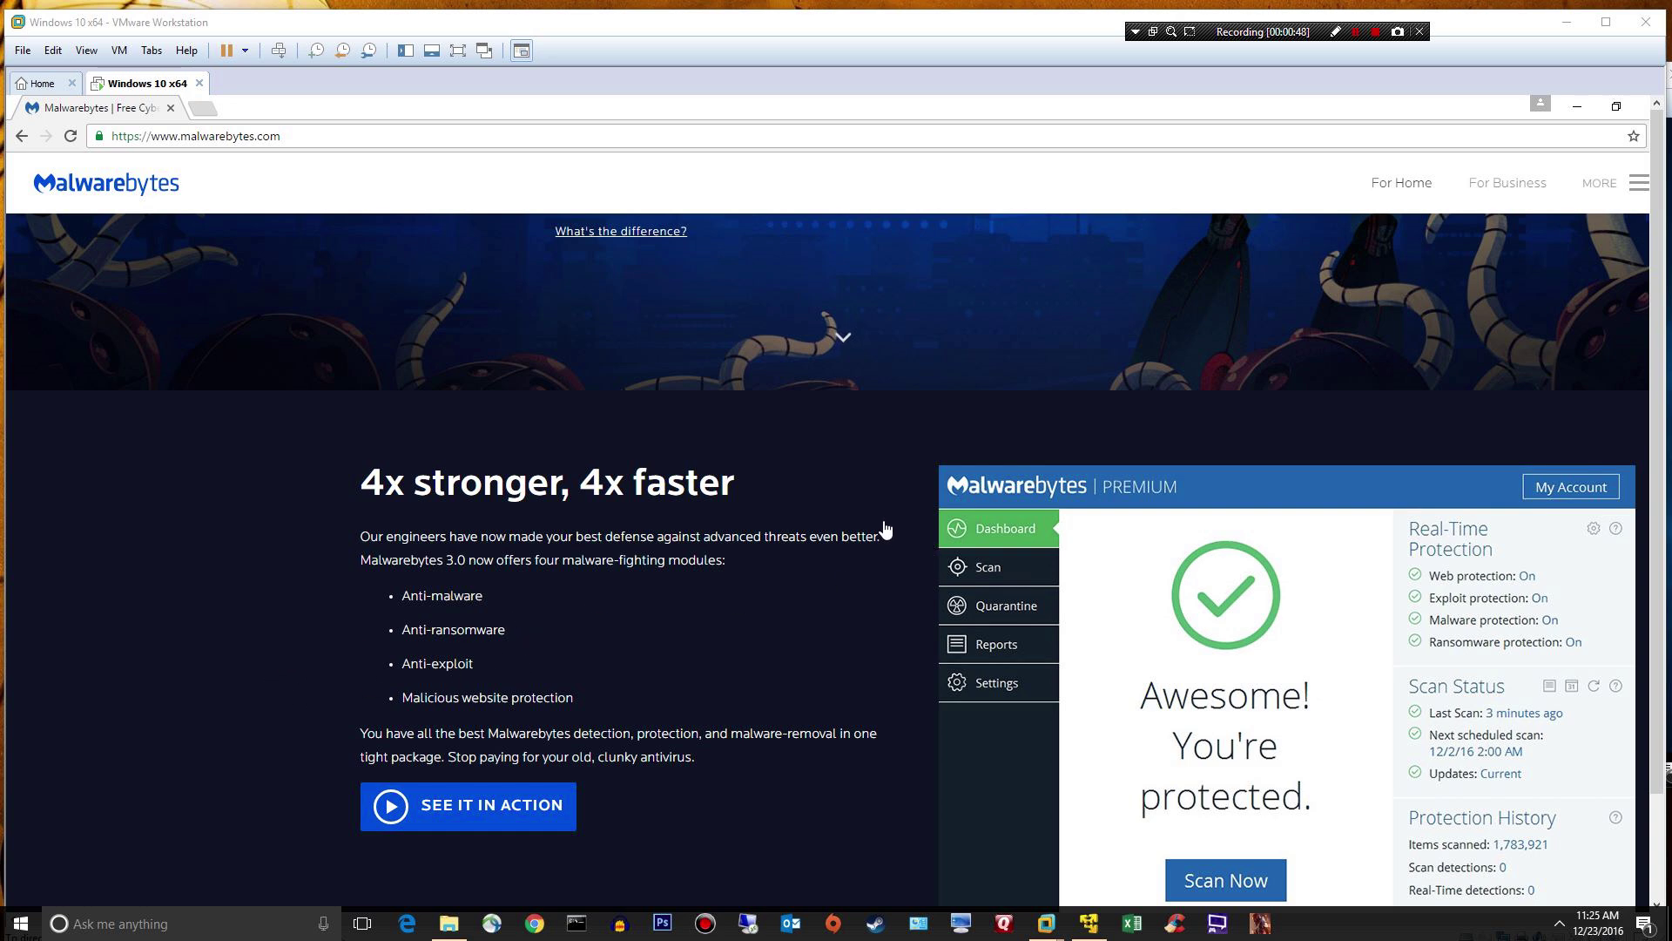
Step: Open the home product page on the Malwarebytes website and start the Malwarebytes 3.0 free trial download
{"action": "scroll", "coordinate": [1637, 468], "scroll_direction": "down", "scroll_amount": 1}
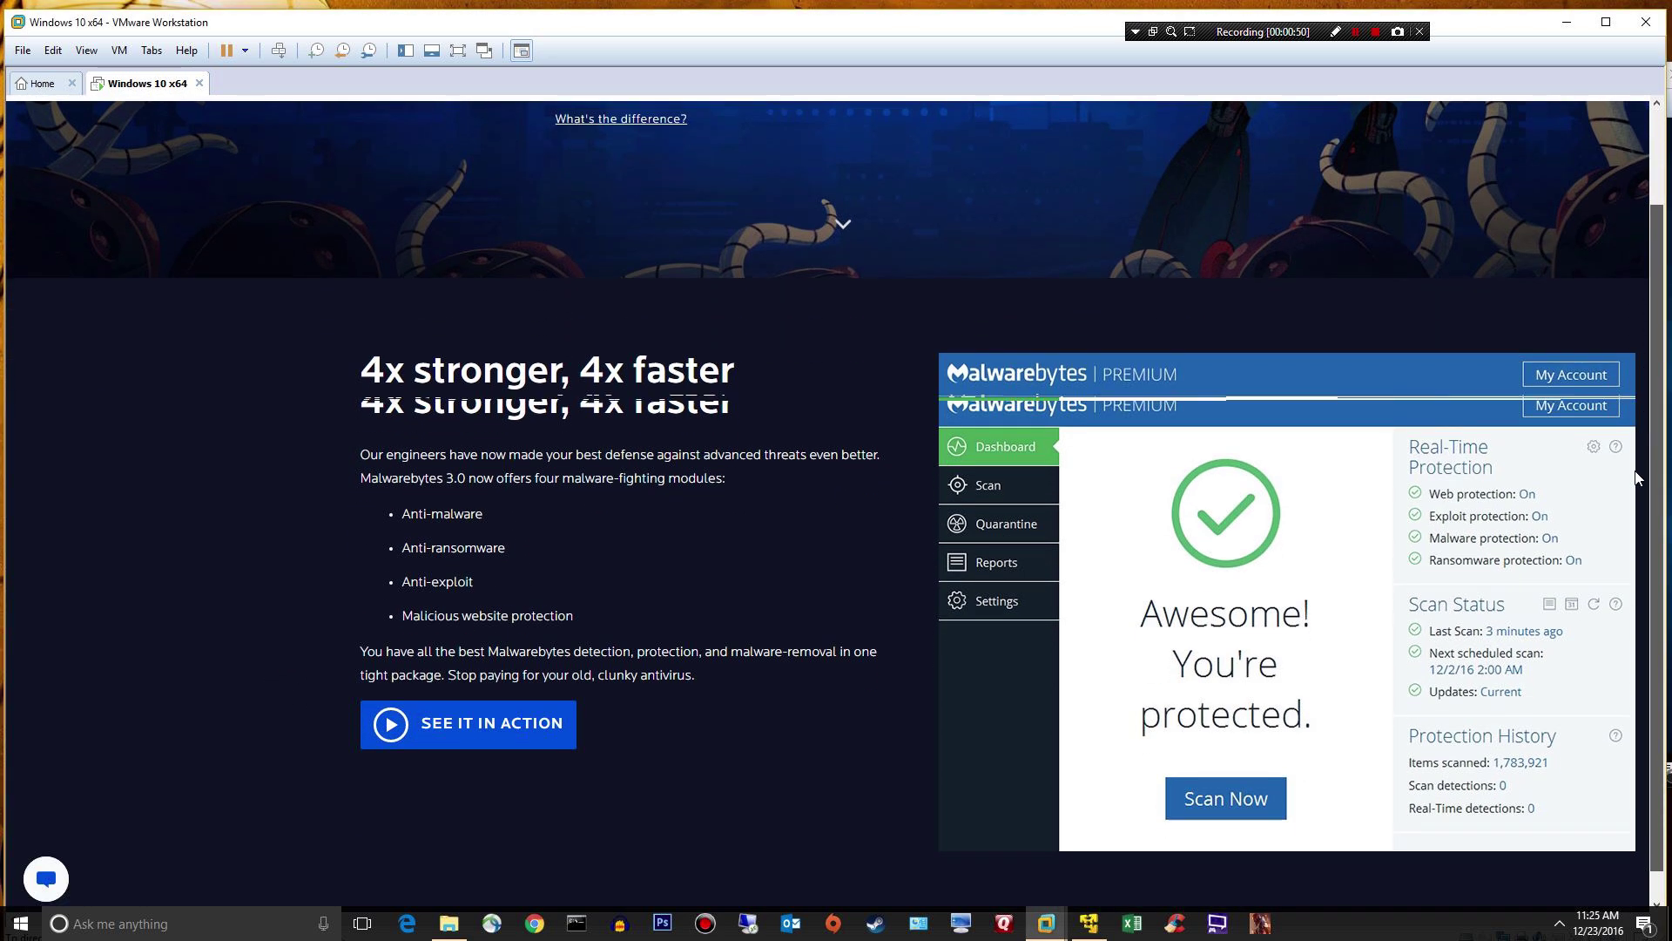
{"action": "scroll", "coordinate": [1634, 262], "scroll_direction": "up", "scroll_amount": 1}
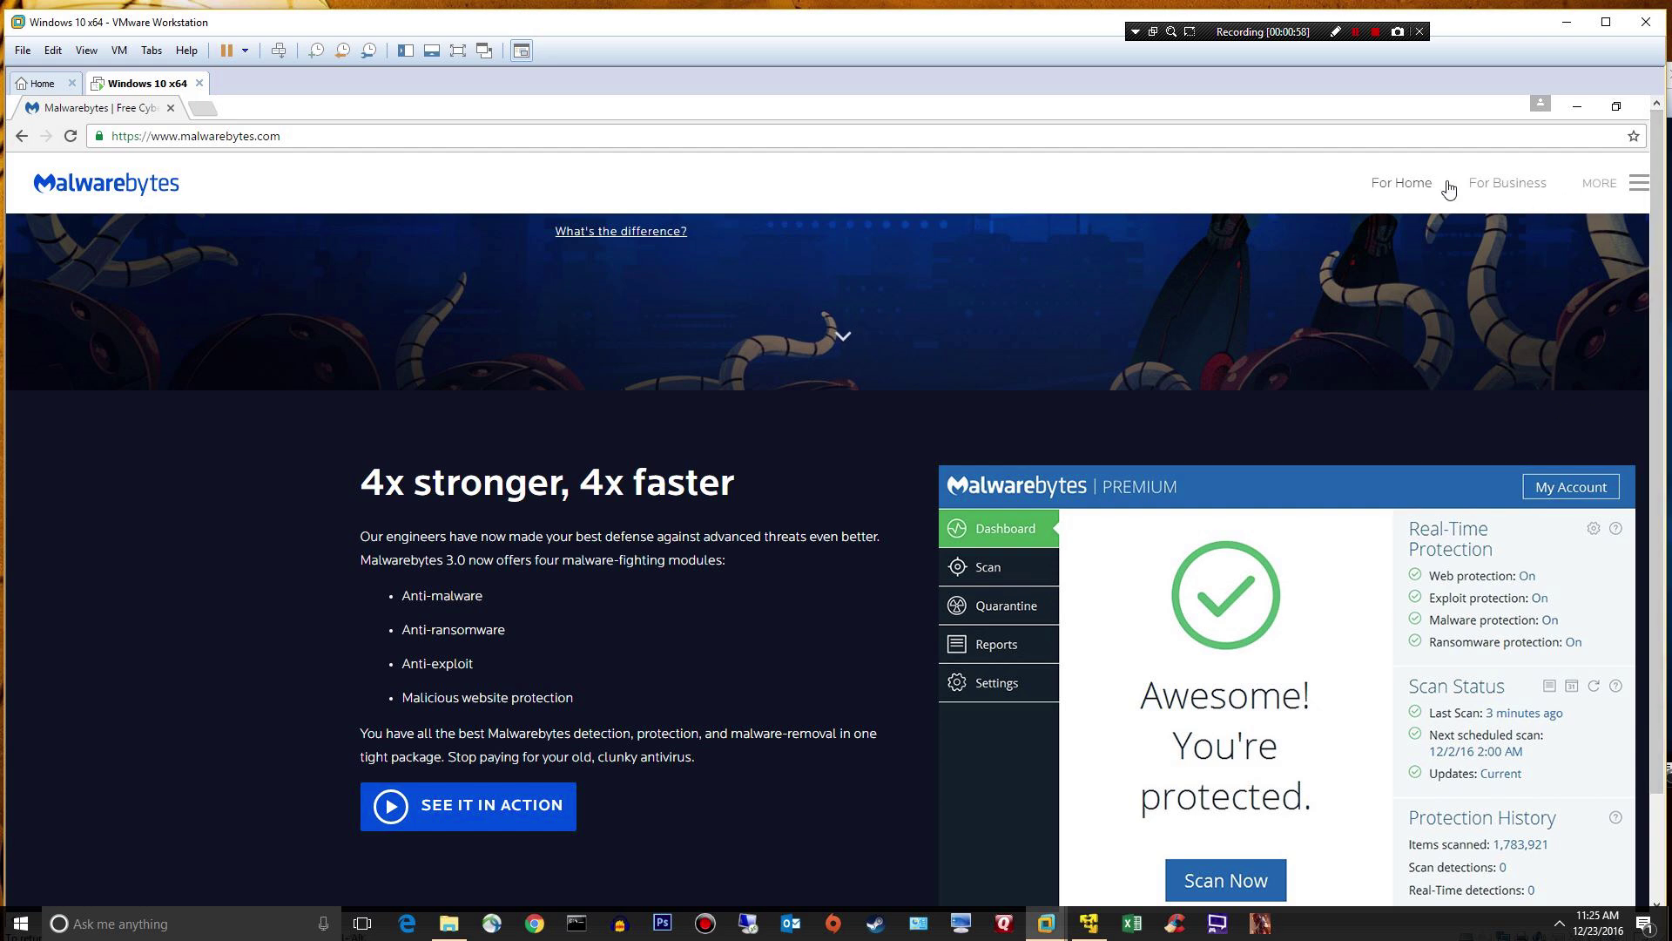
{"action": "left_click", "coordinate": [1421, 199]}
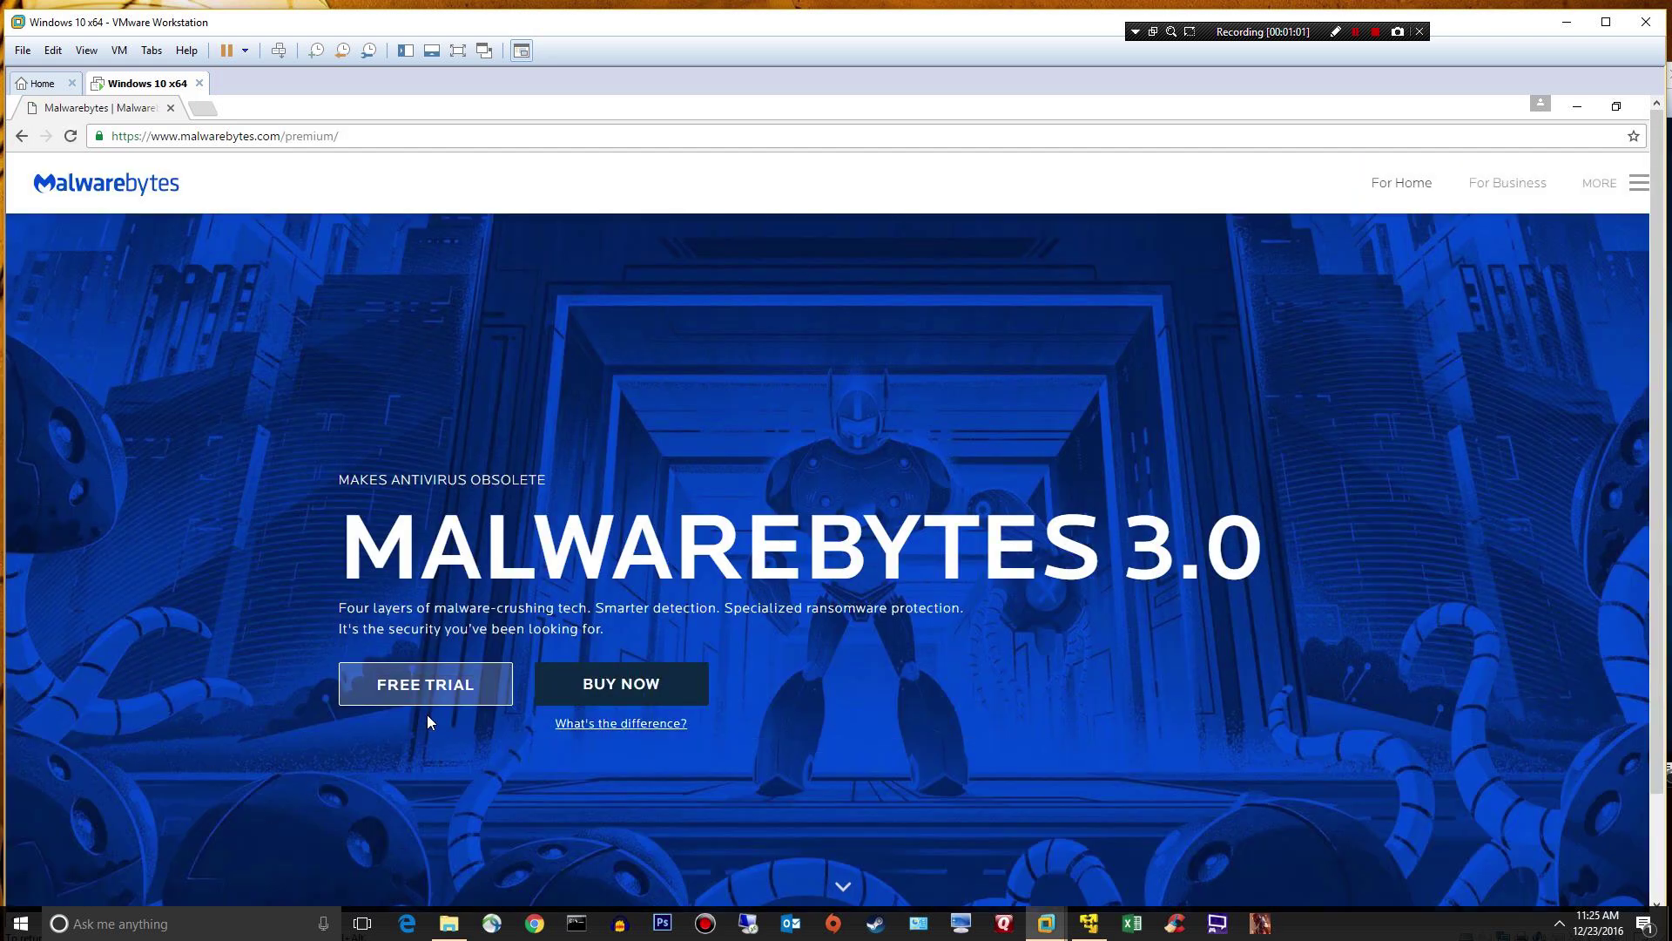
{"action": "left_click", "coordinate": [418, 696]}
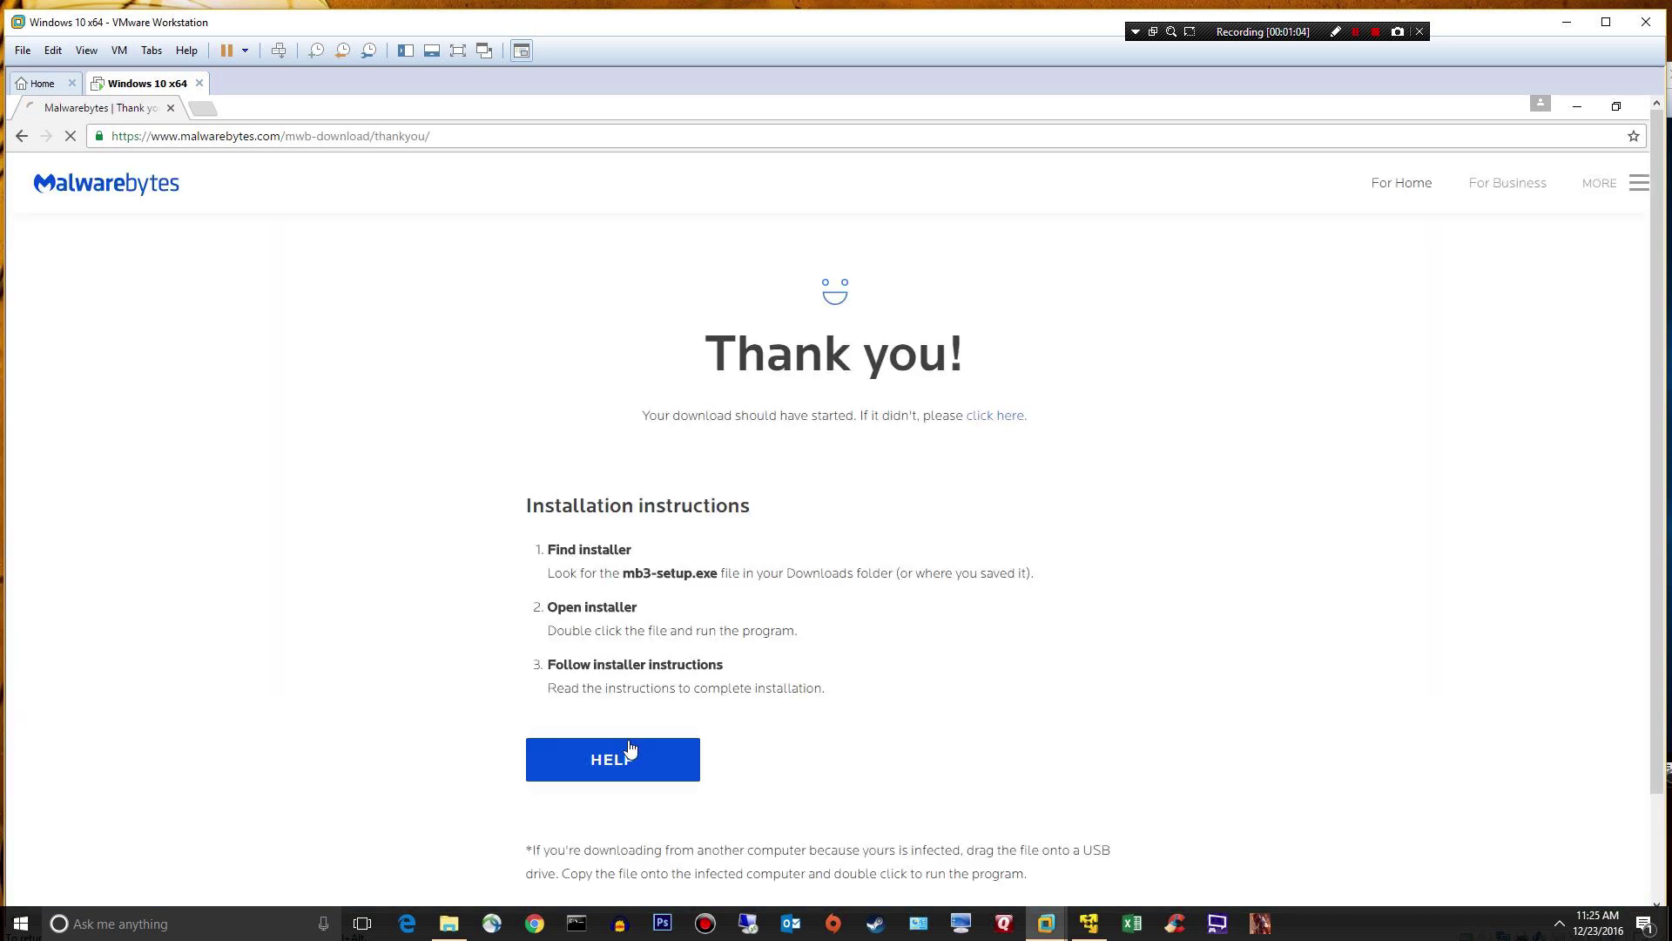
Step: Look through the installation instructions on the thank-you page and request the installer download again
{"action": "scroll", "coordinate": [559, 526], "scroll_direction": "down", "scroll_amount": 4}
{"action": "scroll", "coordinate": [385, 475], "scroll_direction": "up", "scroll_amount": 4}
{"action": "scroll", "coordinate": [506, 425], "scroll_direction": "down", "scroll_amount": 3}
{"action": "scroll", "coordinate": [488, 409], "scroll_direction": "down", "scroll_amount": 6}
{"action": "scroll", "coordinate": [485, 392], "scroll_direction": "up", "scroll_amount": 6}
{"action": "scroll", "coordinate": [490, 373], "scroll_direction": "up", "scroll_amount": 3}
{"action": "left_click", "coordinate": [995, 417]}
{"action": "scroll", "coordinate": [473, 414], "scroll_direction": "down", "scroll_amount": 4}
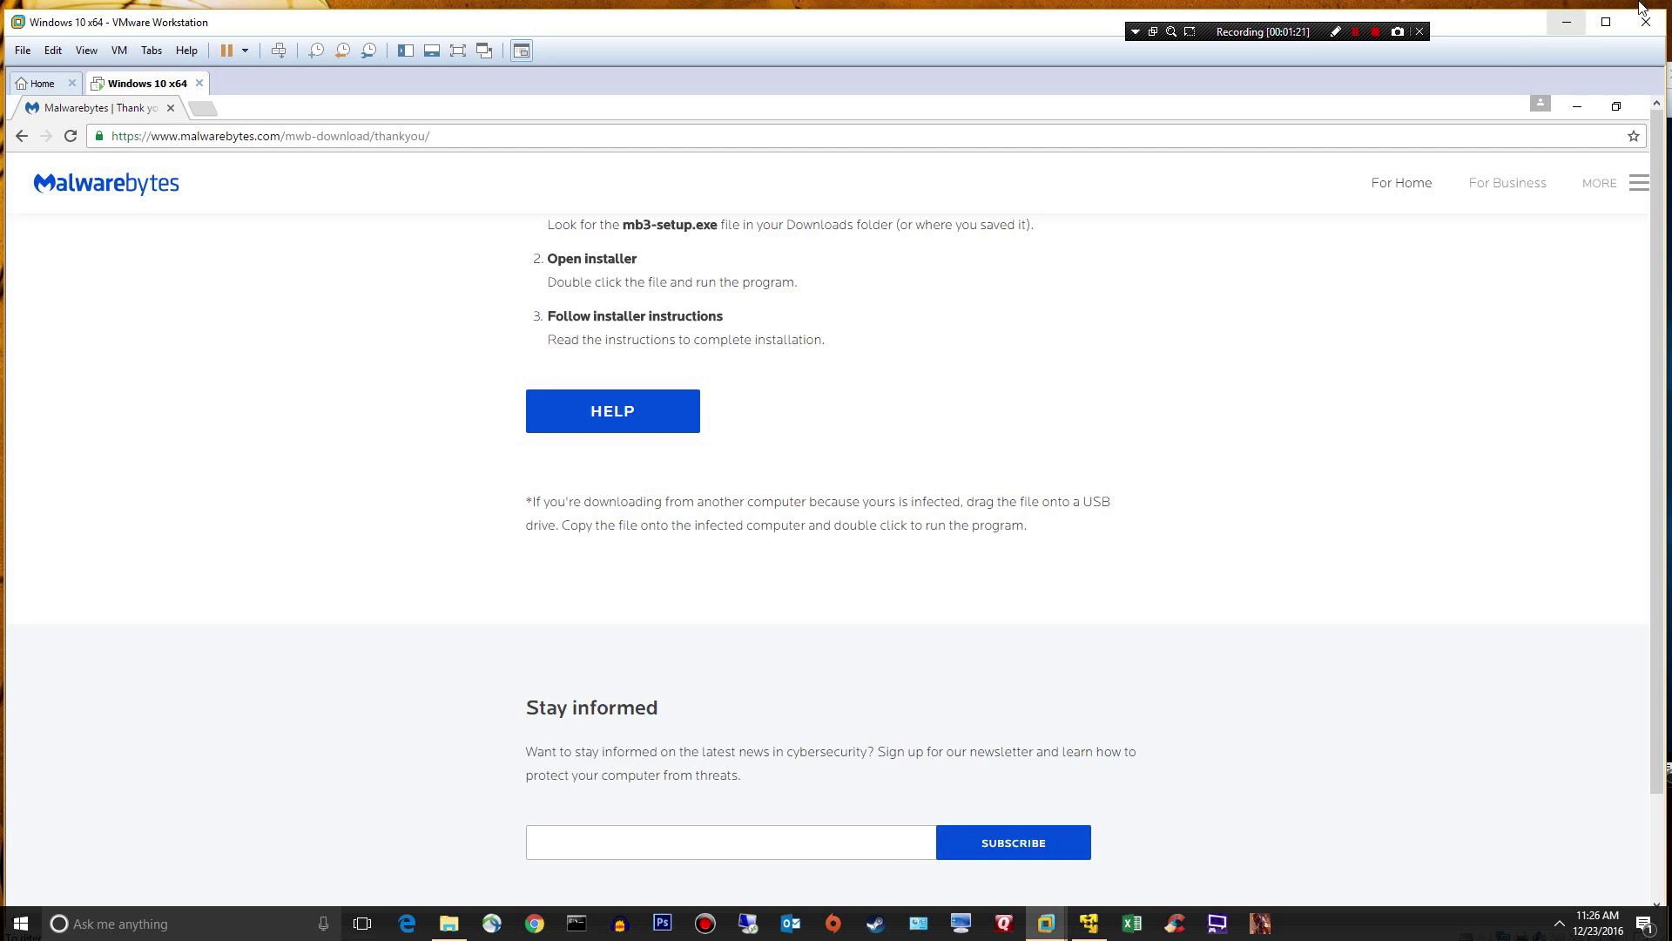
Step: Switch the virtual machine to full screen and launch the most recently downloaded mb3-setup installer, allowing it to make changes
{"action": "left_click", "coordinate": [1607, 22]}
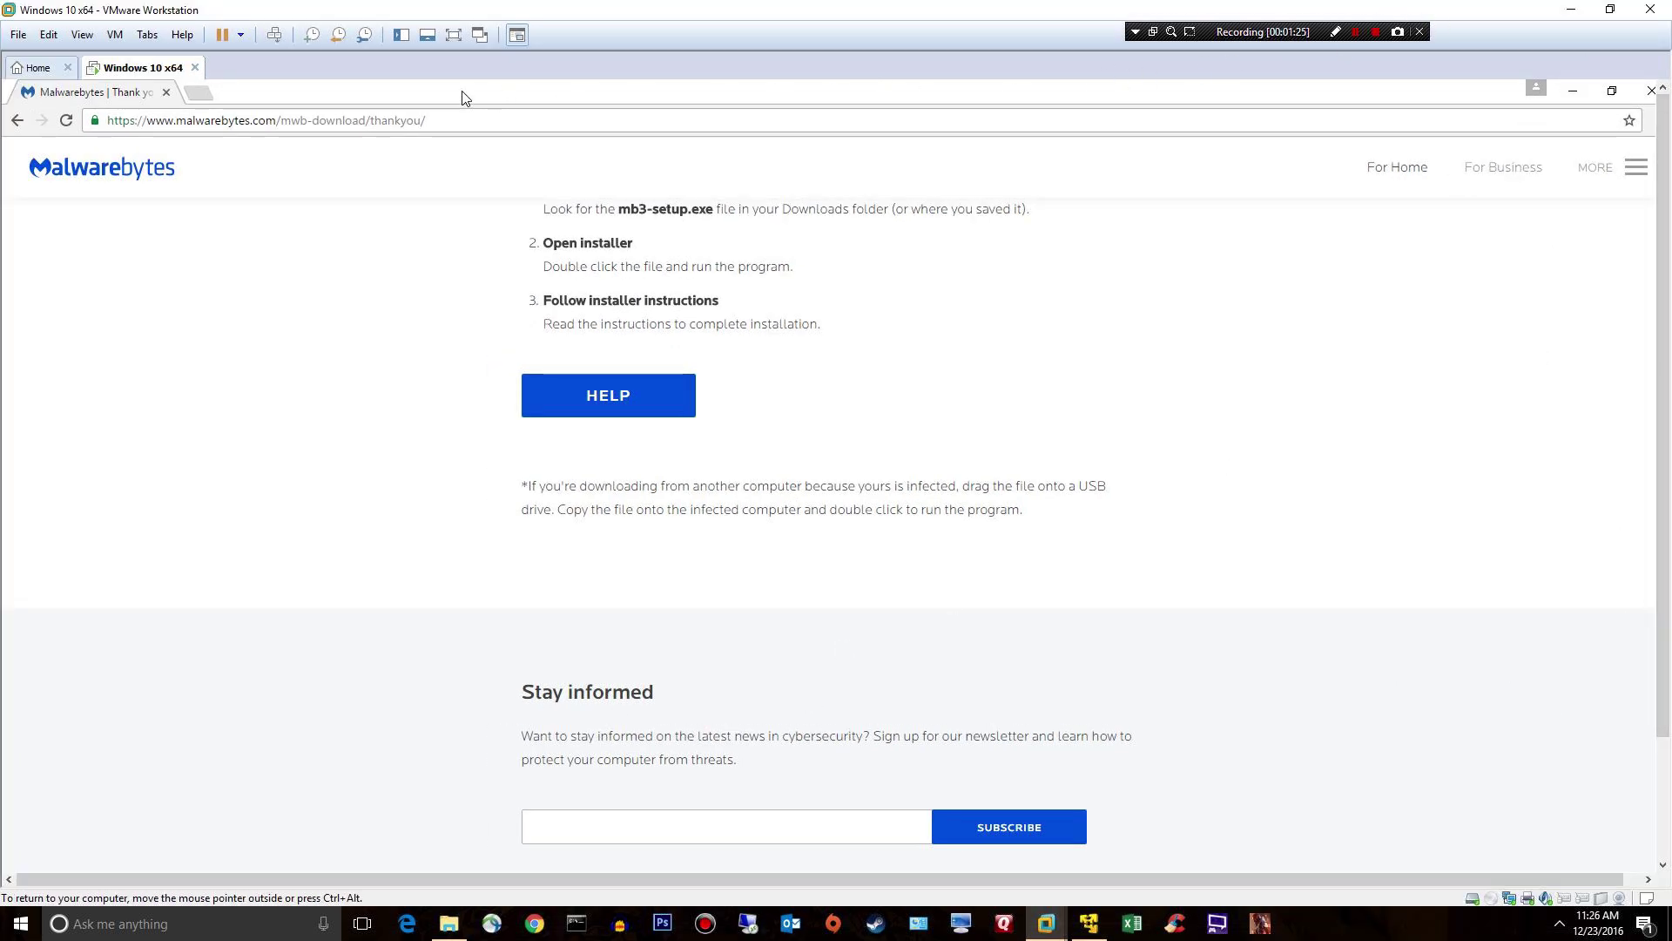
{"action": "left_click", "coordinate": [459, 39]}
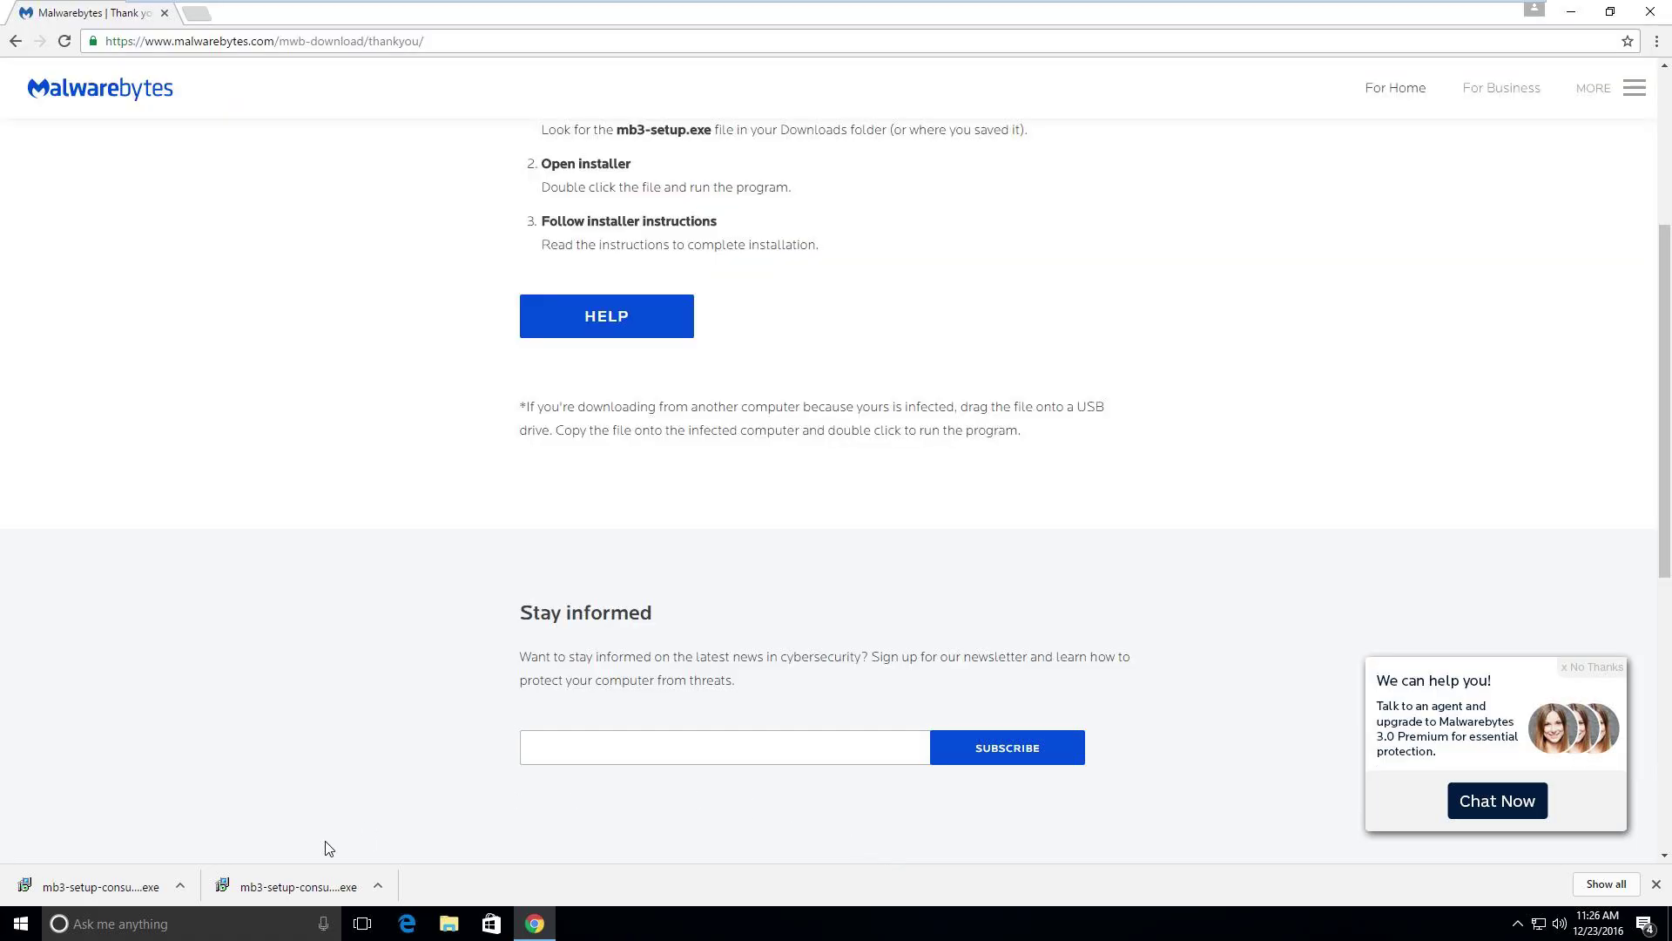
{"action": "left_click", "coordinate": [380, 886]}
{"action": "left_click", "coordinate": [402, 777]}
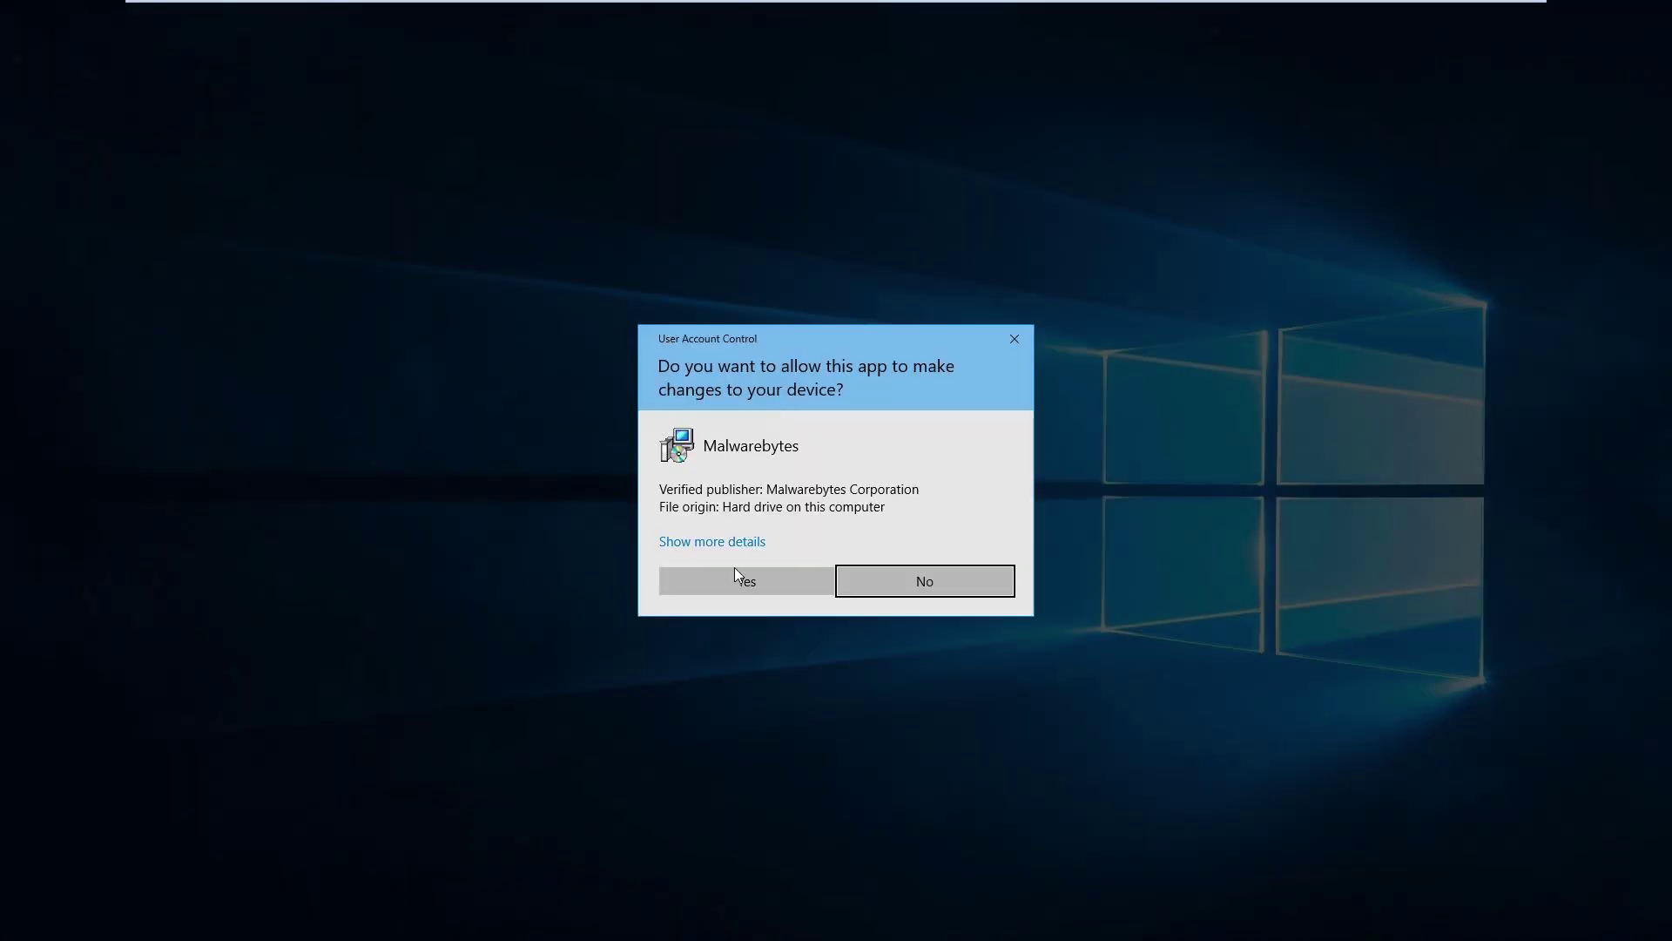
{"action": "left_click", "coordinate": [726, 581]}
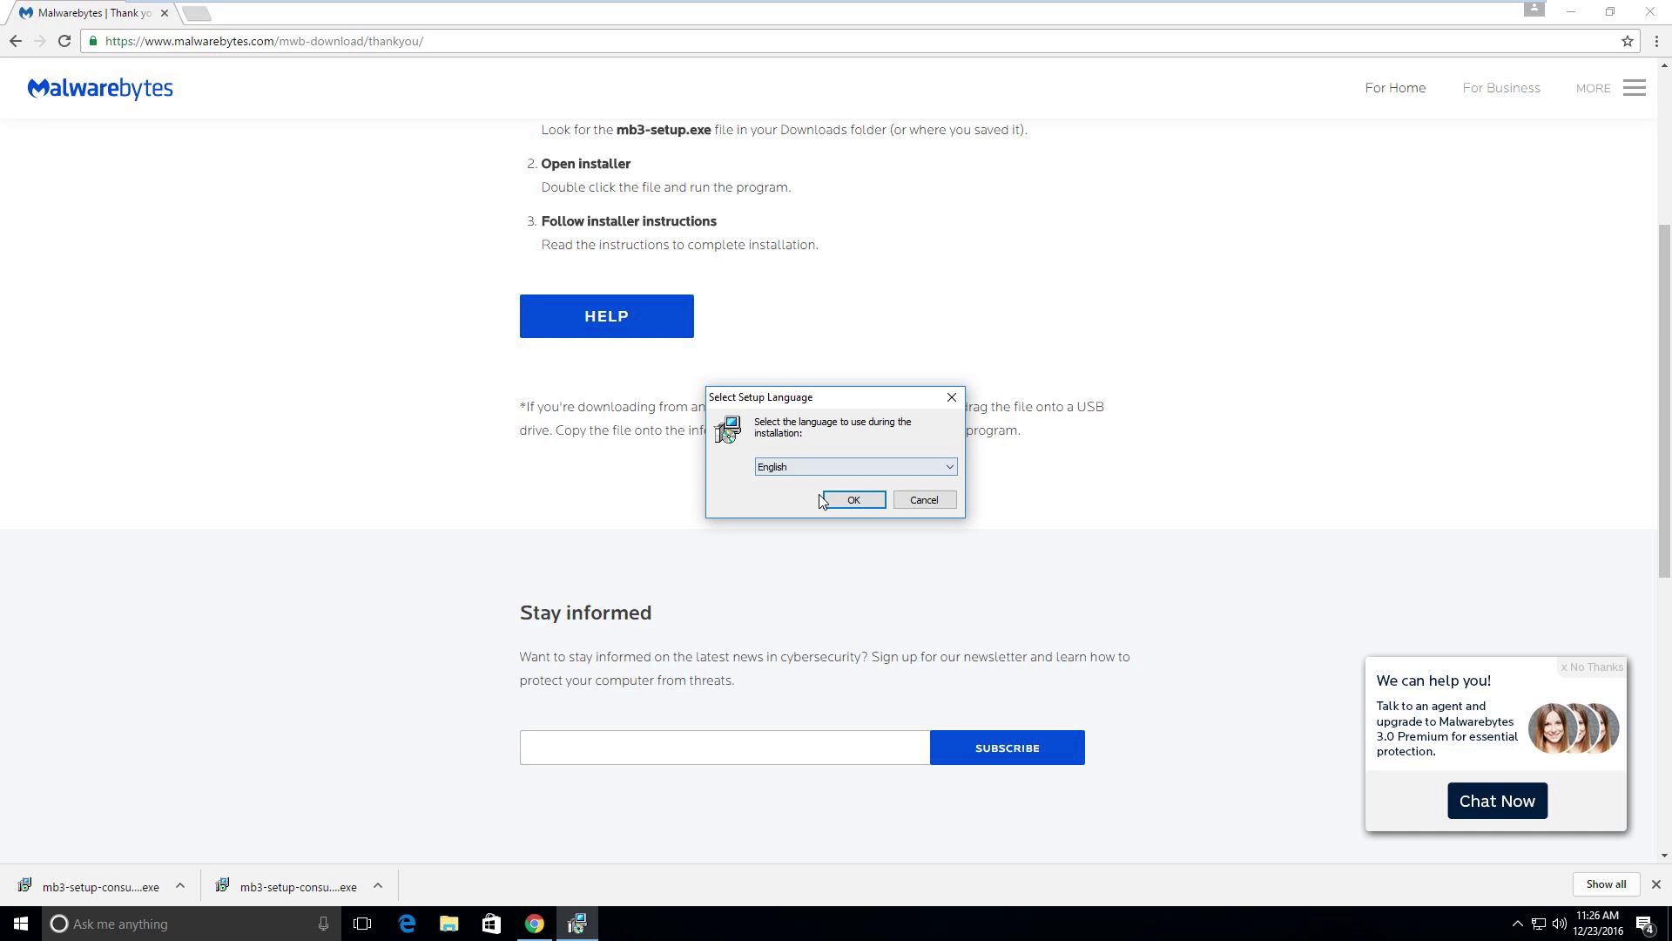
Step: Install Malwarebytes in English, accepting the license agreement and keeping the default destination folder, Start Menu folder and desktop shortcut
{"action": "left_click", "coordinate": [837, 500]}
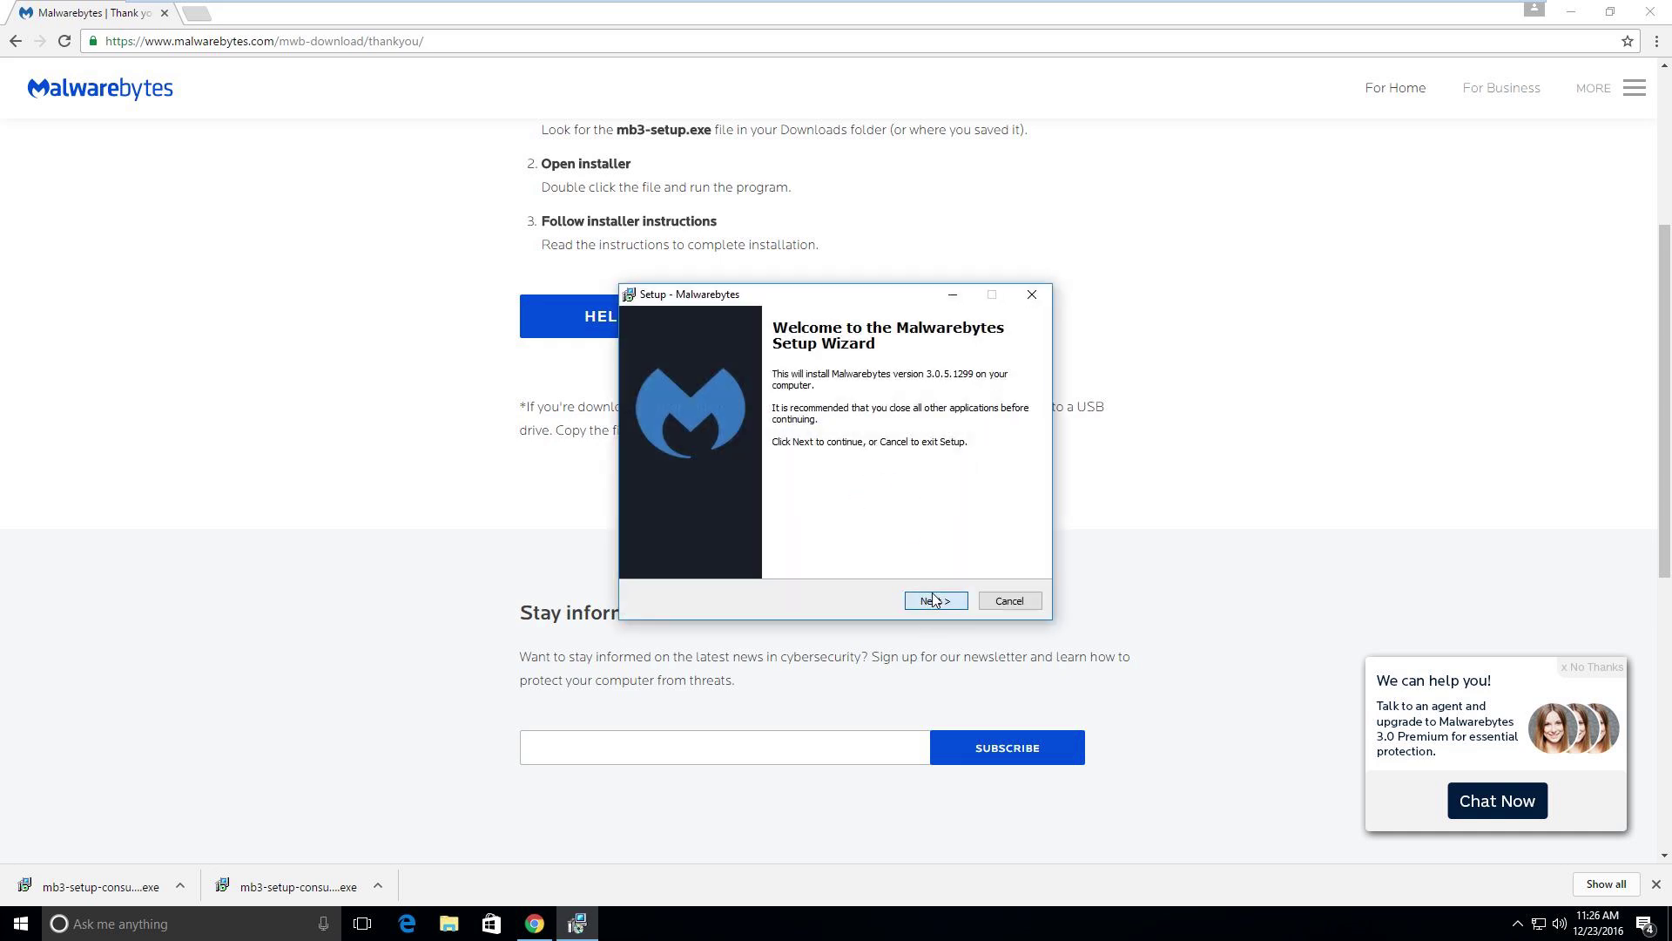
{"action": "left_click", "coordinate": [934, 601]}
{"action": "left_click", "coordinate": [709, 548]}
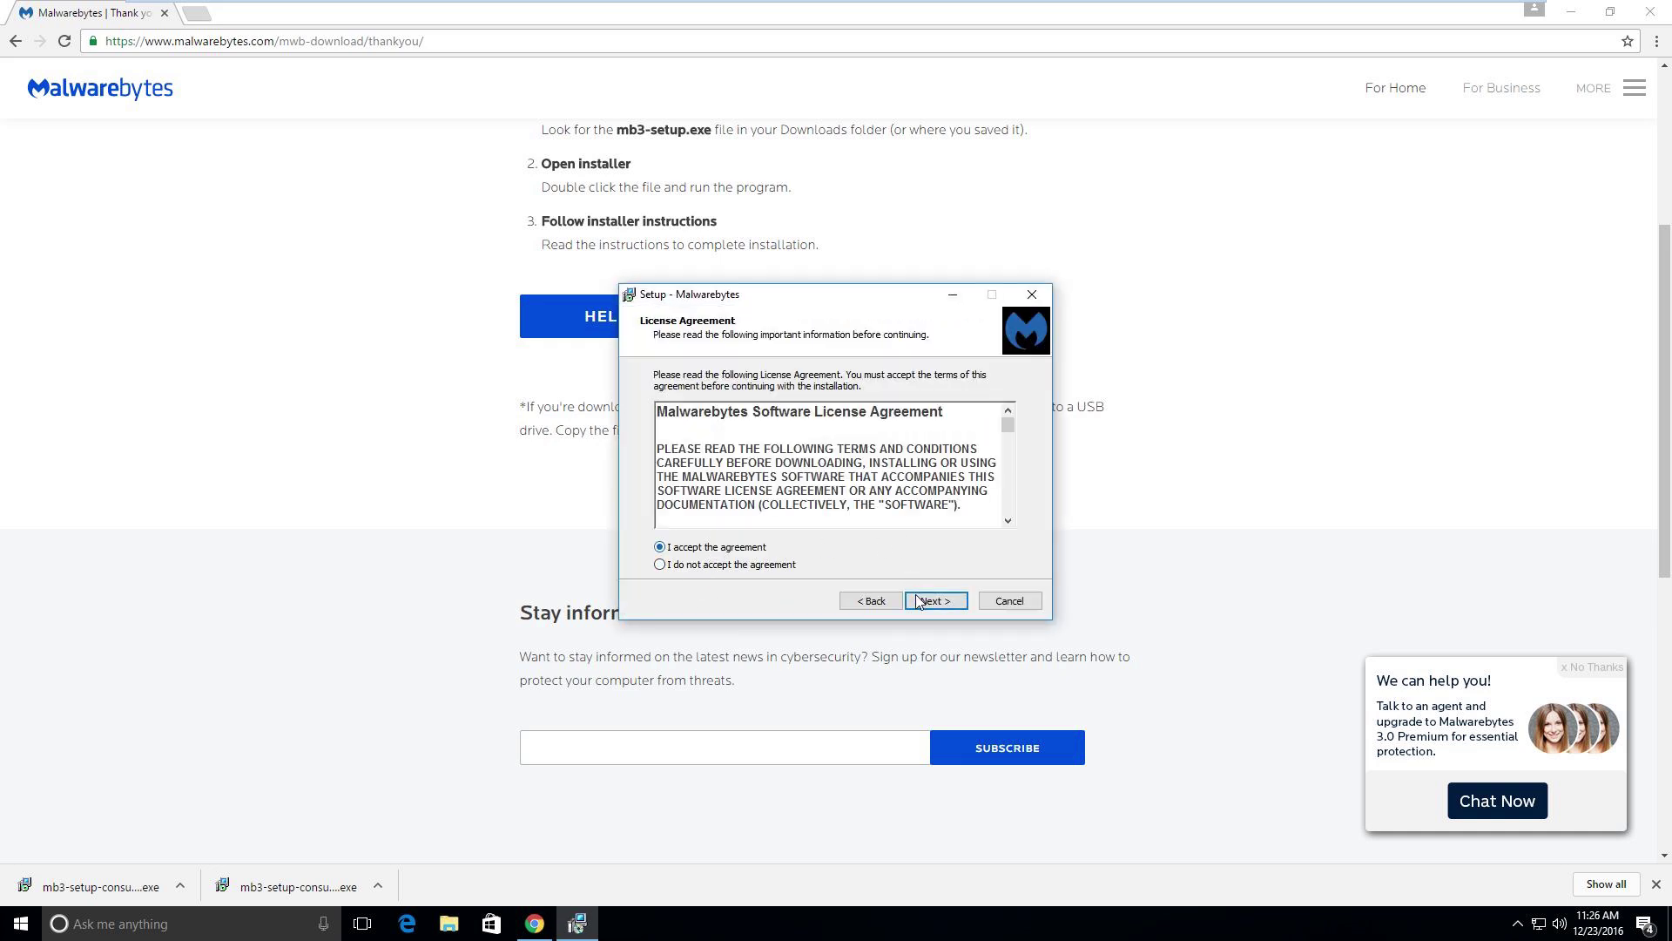
{"action": "left_click", "coordinate": [935, 601]}
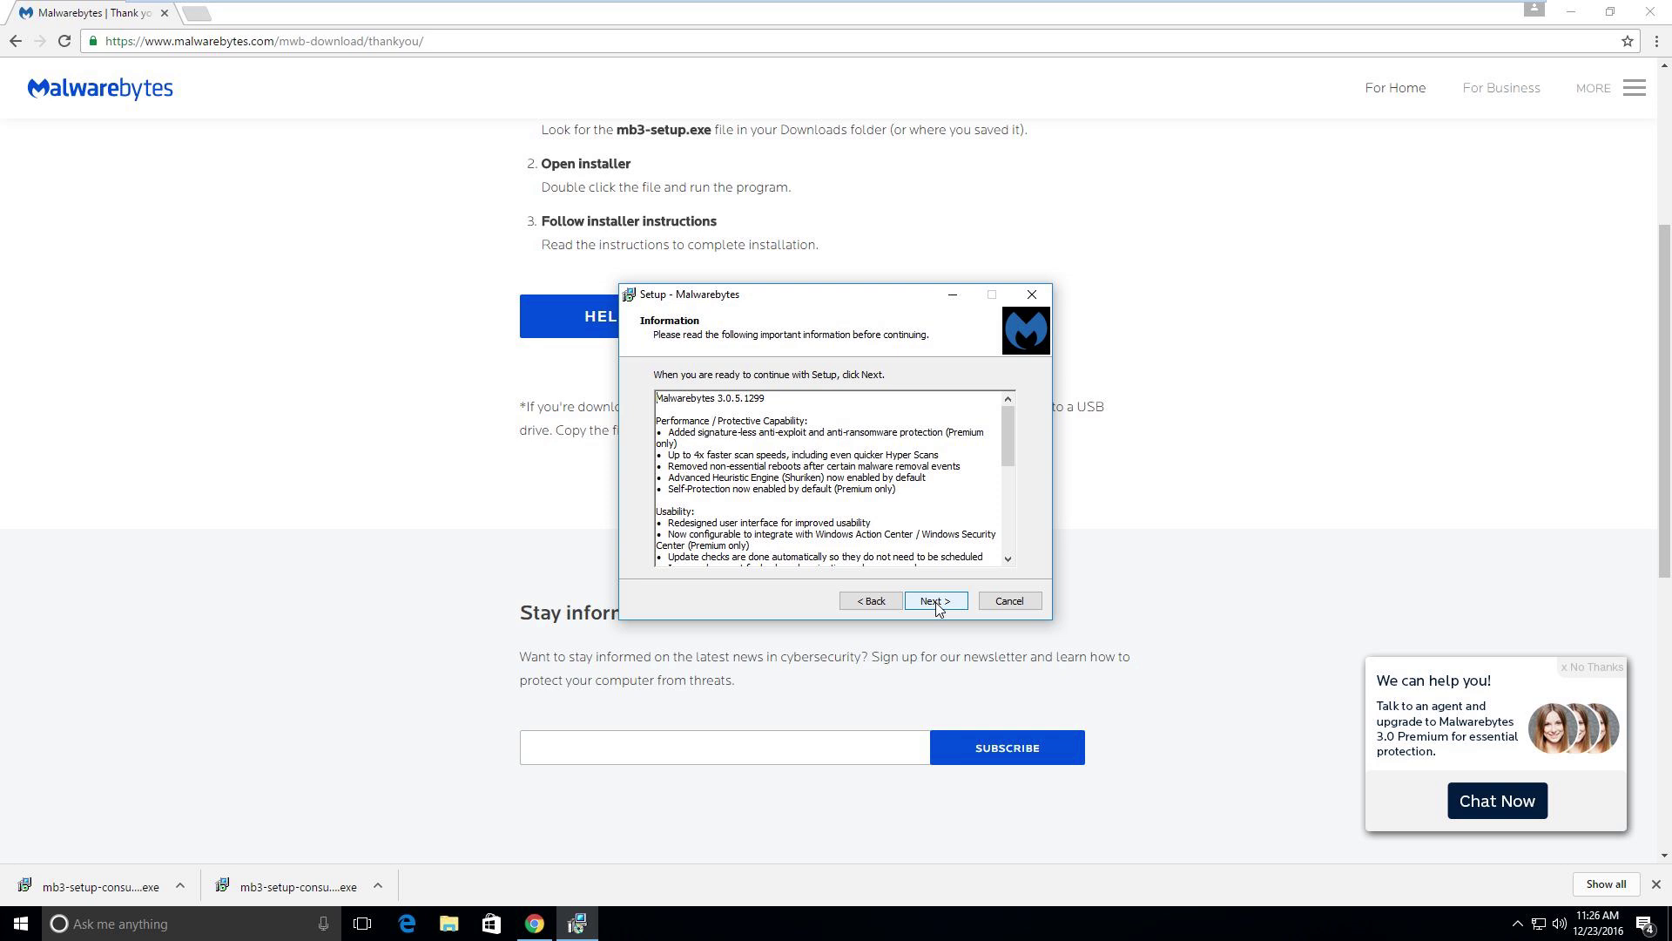
{"action": "left_click", "coordinate": [935, 601]}
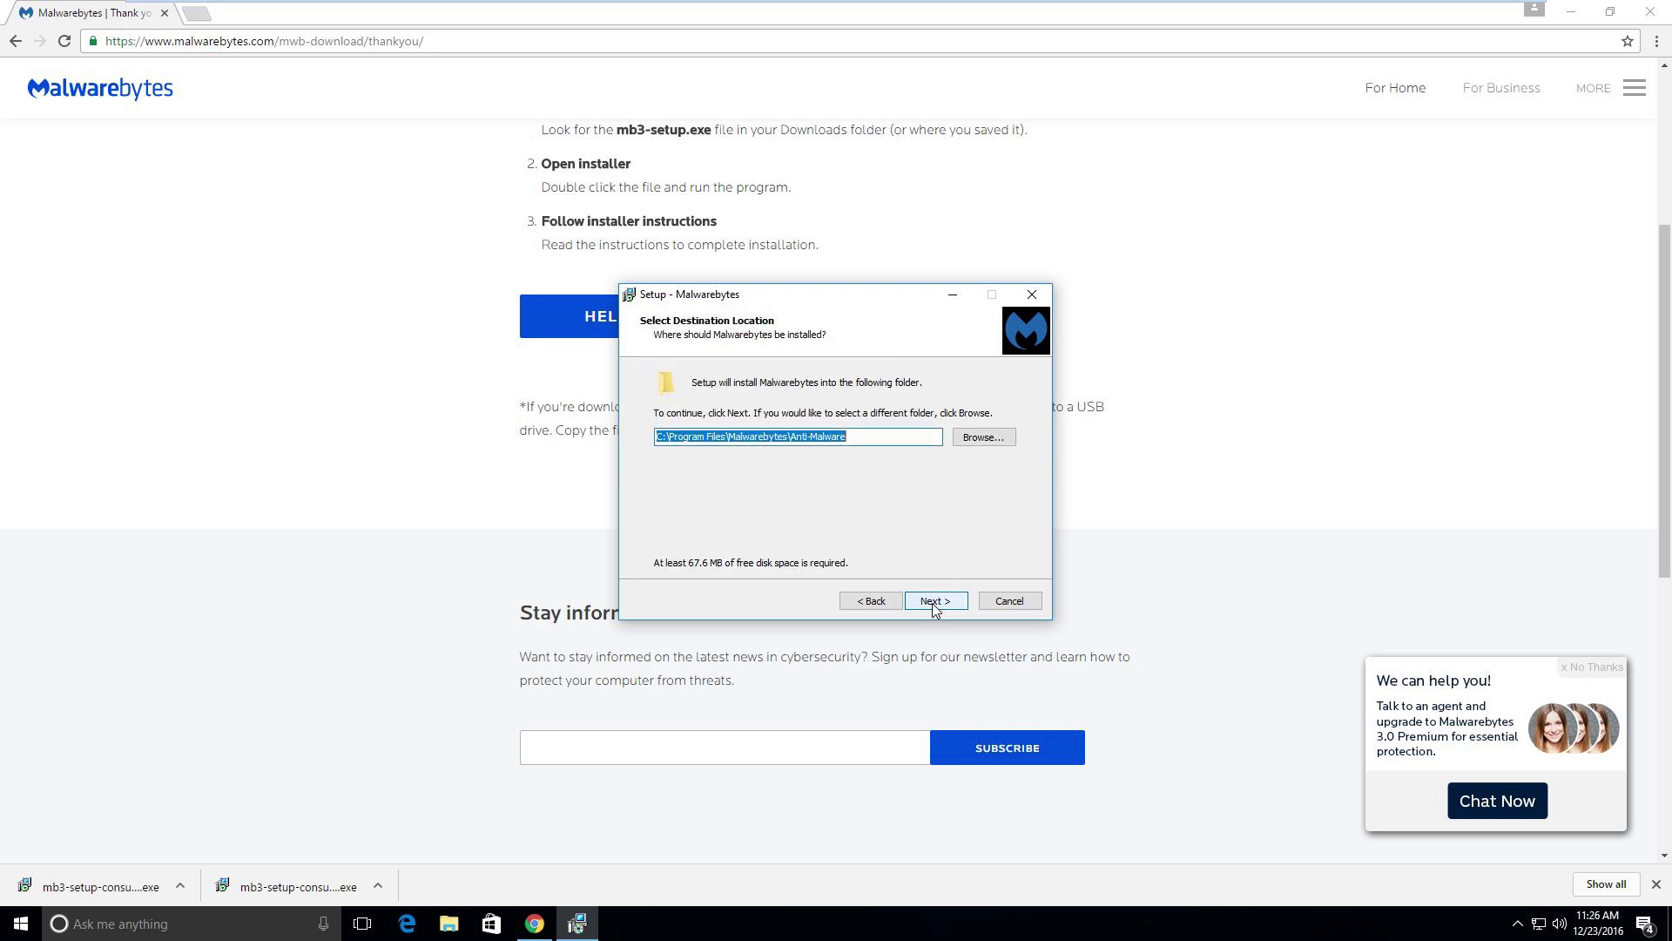
{"action": "left_click", "coordinate": [931, 605]}
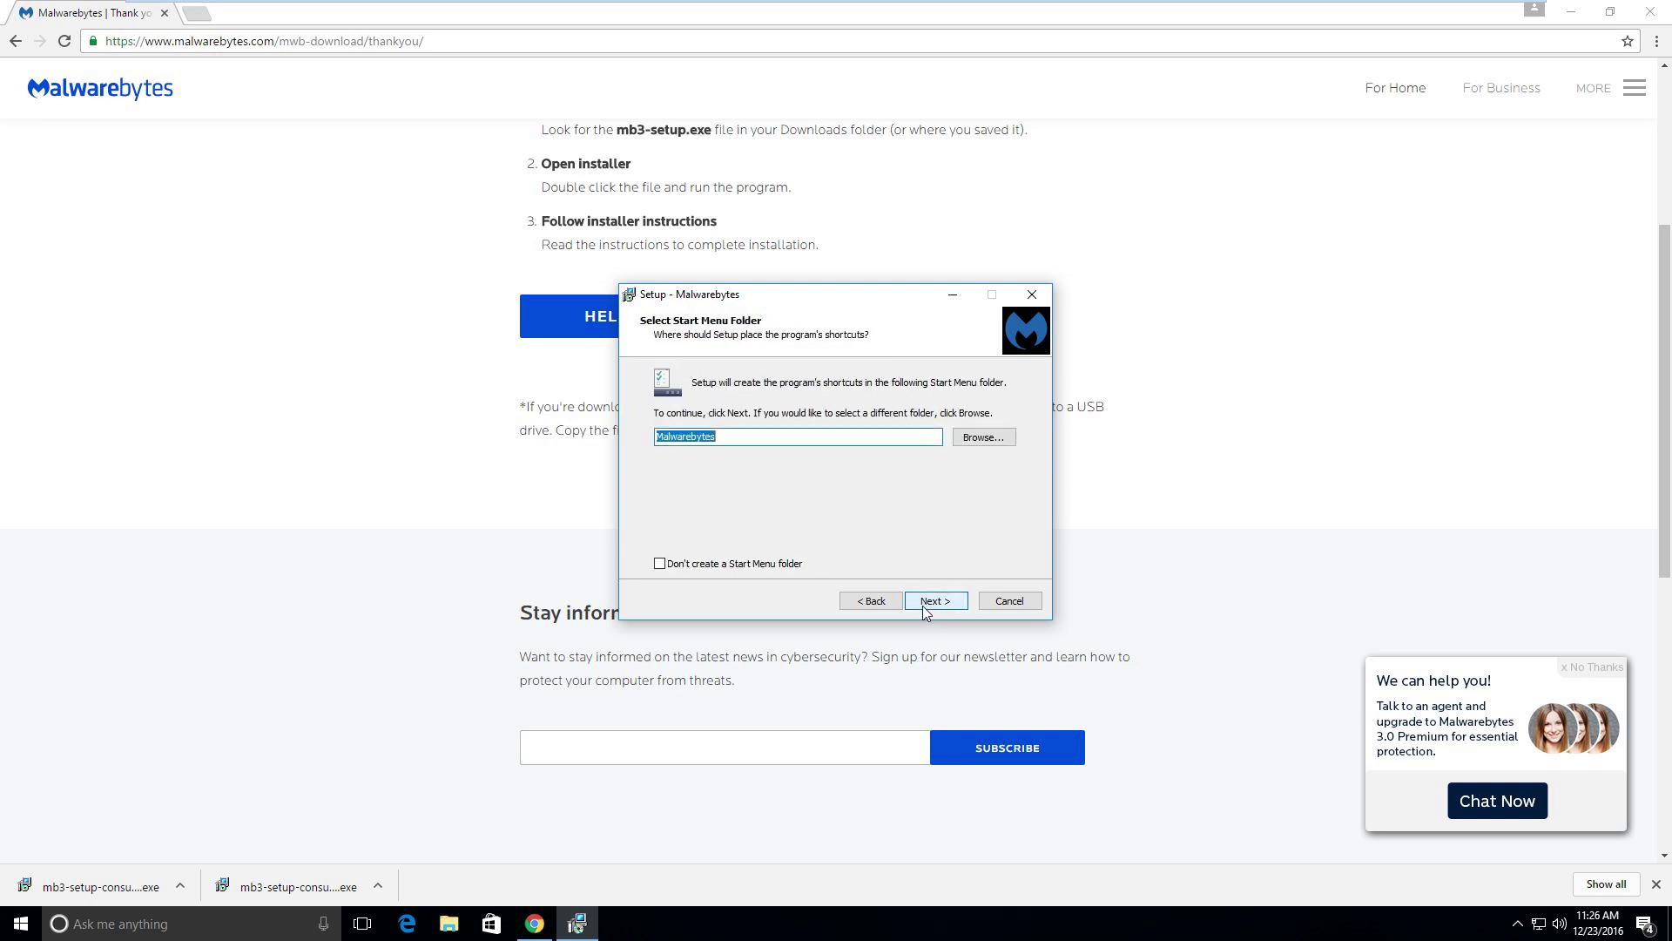
{"action": "left_click", "coordinate": [925, 609]}
{"action": "left_click", "coordinate": [925, 609]}
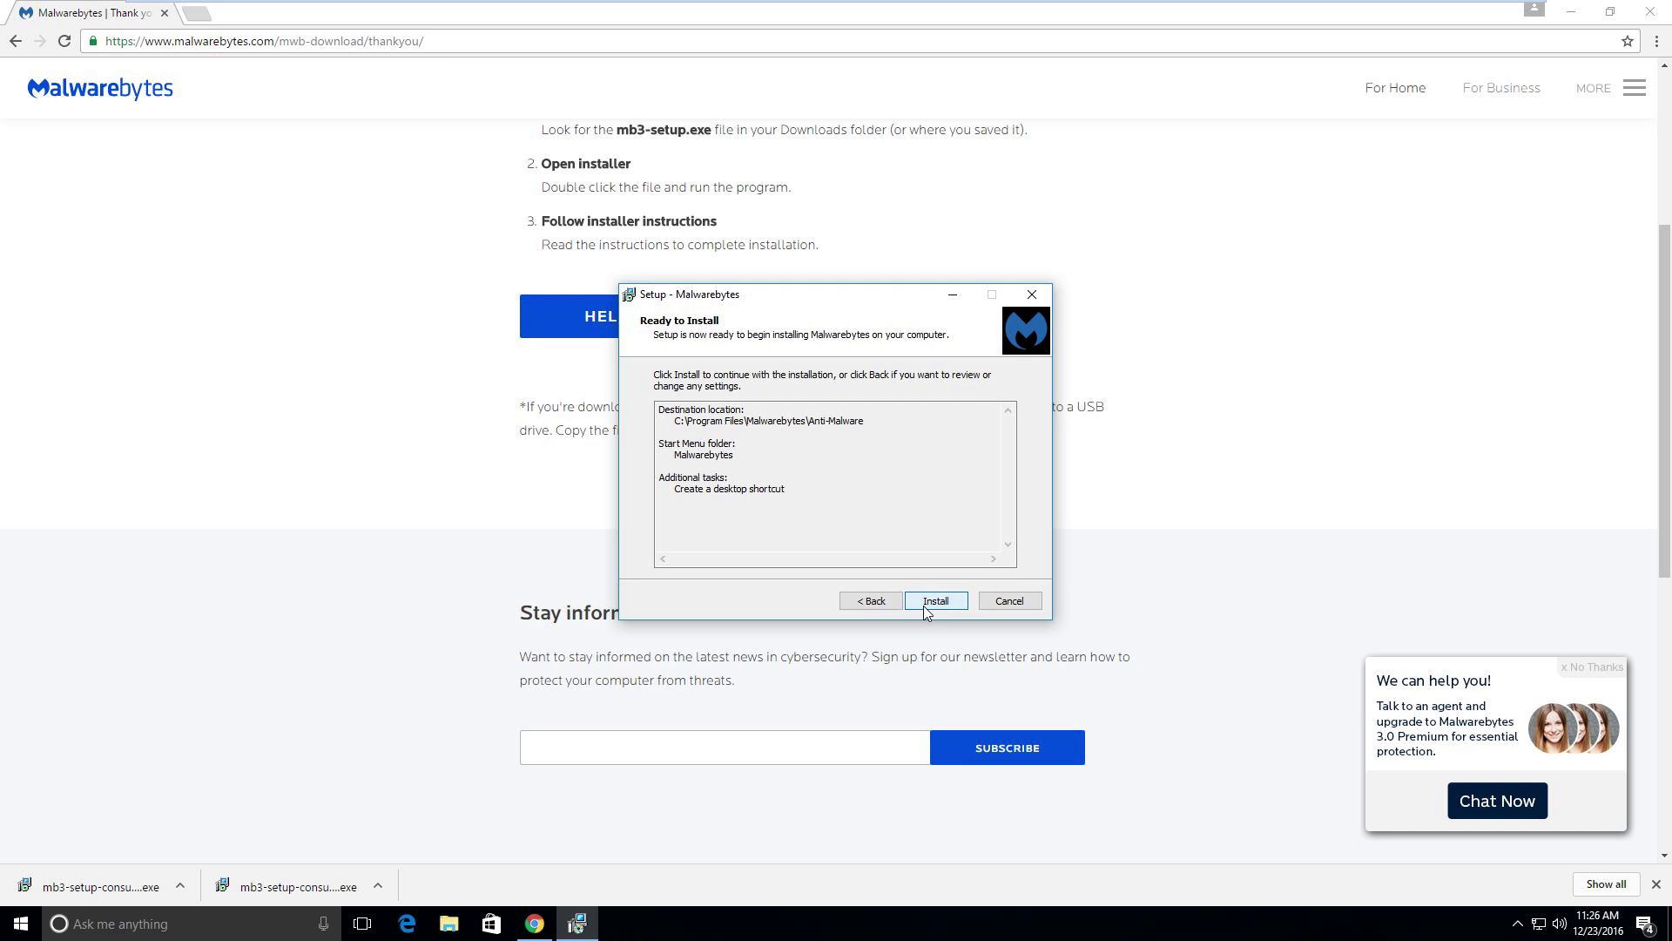
{"action": "left_click", "coordinate": [926, 609]}
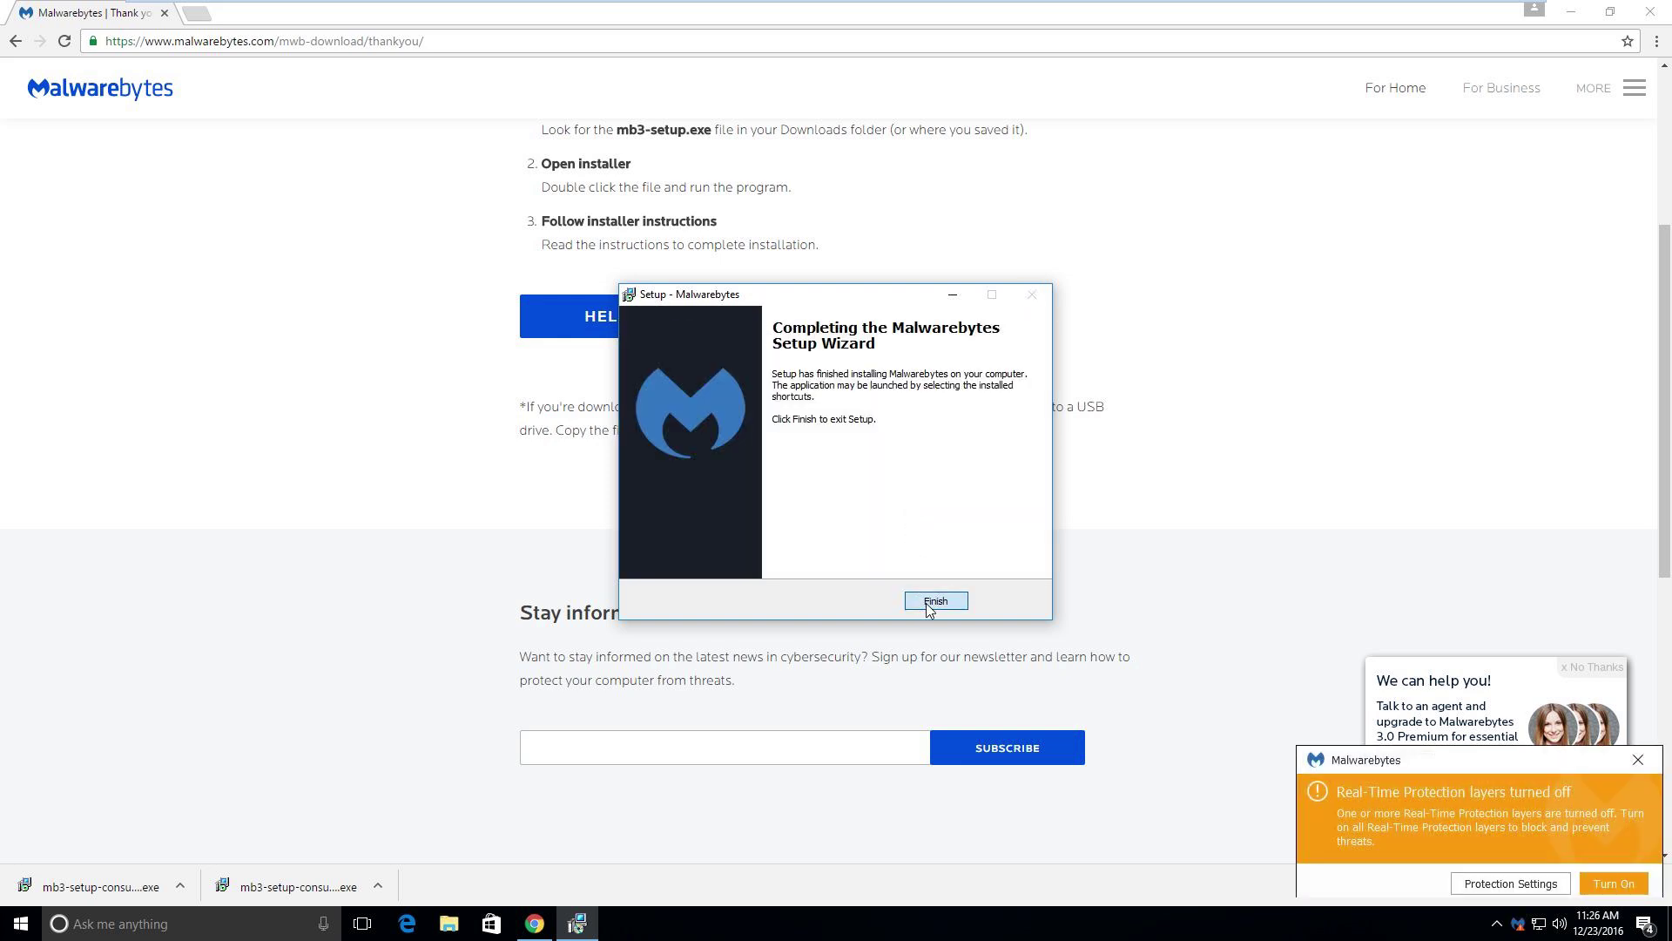
{"action": "left_click", "coordinate": [929, 602]}
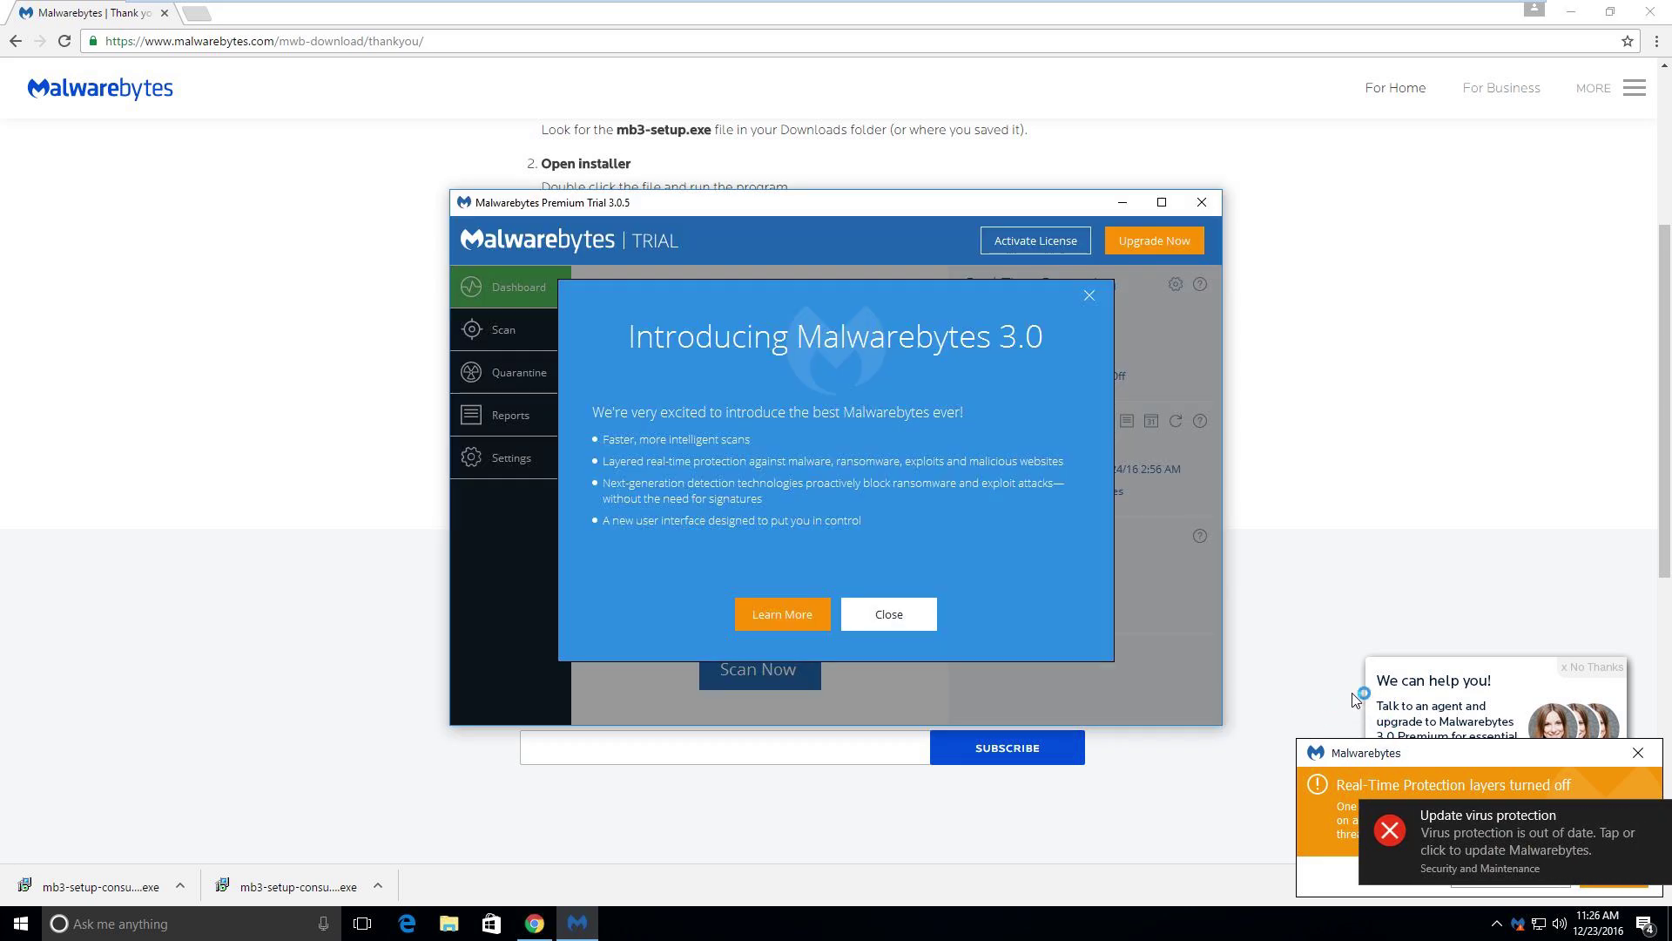
Step: Dismiss the Malwarebytes 3.0 introduction, turn on all real-time protection layers and check for updates
{"action": "left_click", "coordinate": [897, 625]}
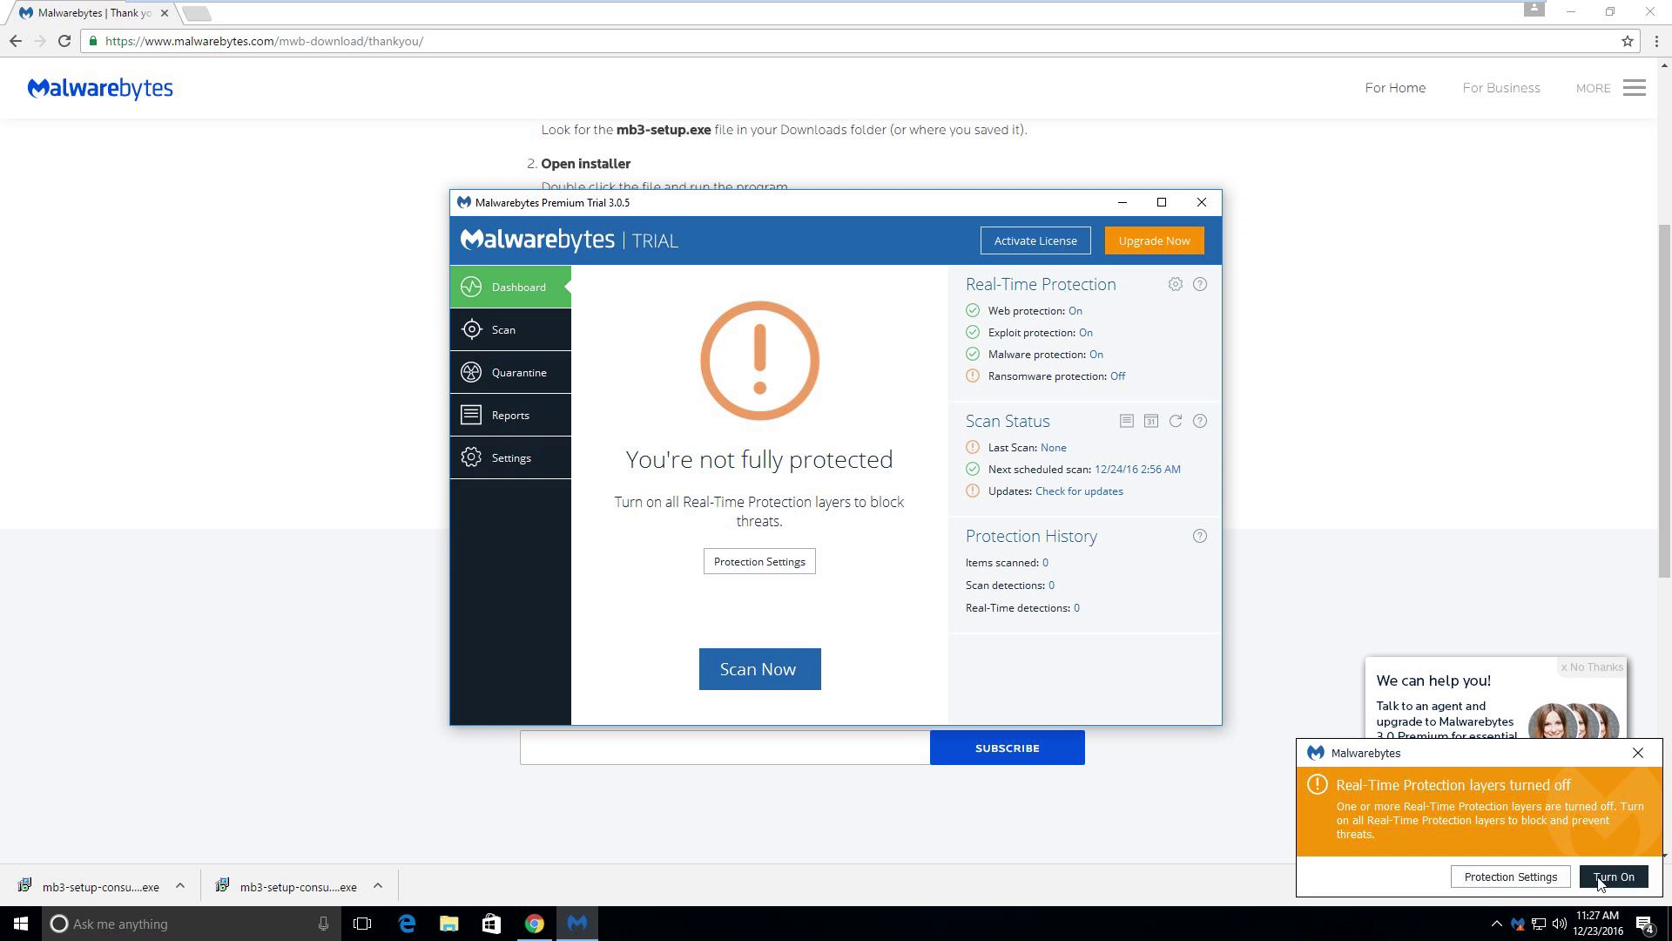
{"action": "left_click", "coordinate": [1422, 864]}
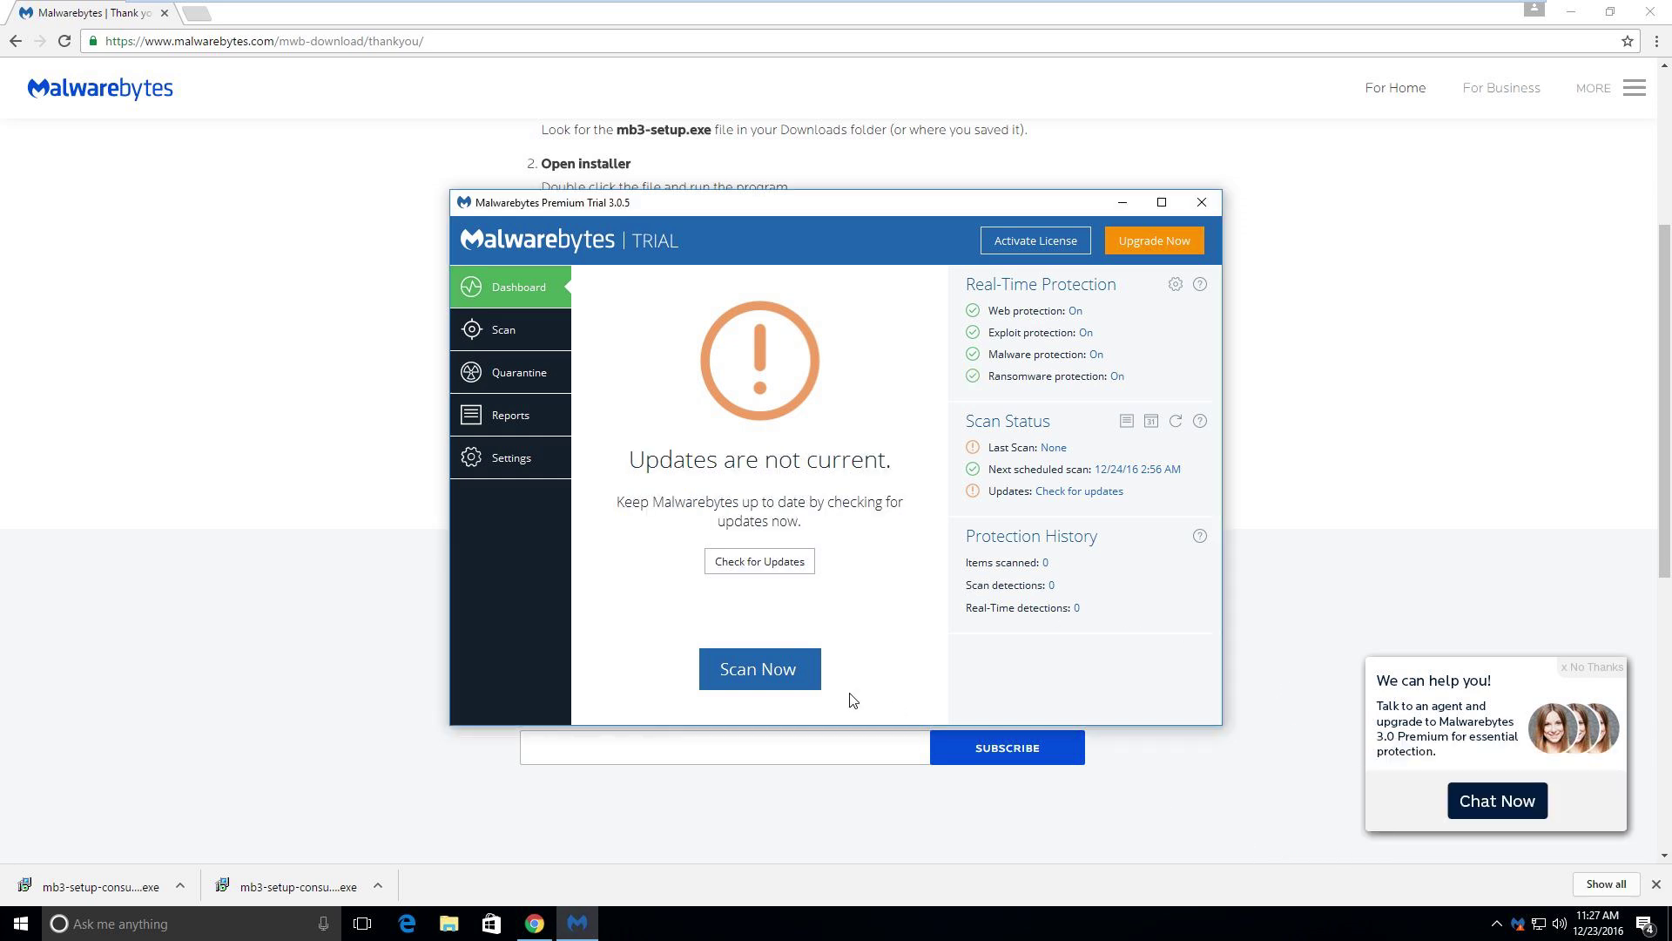
{"action": "left_click", "coordinate": [759, 562]}
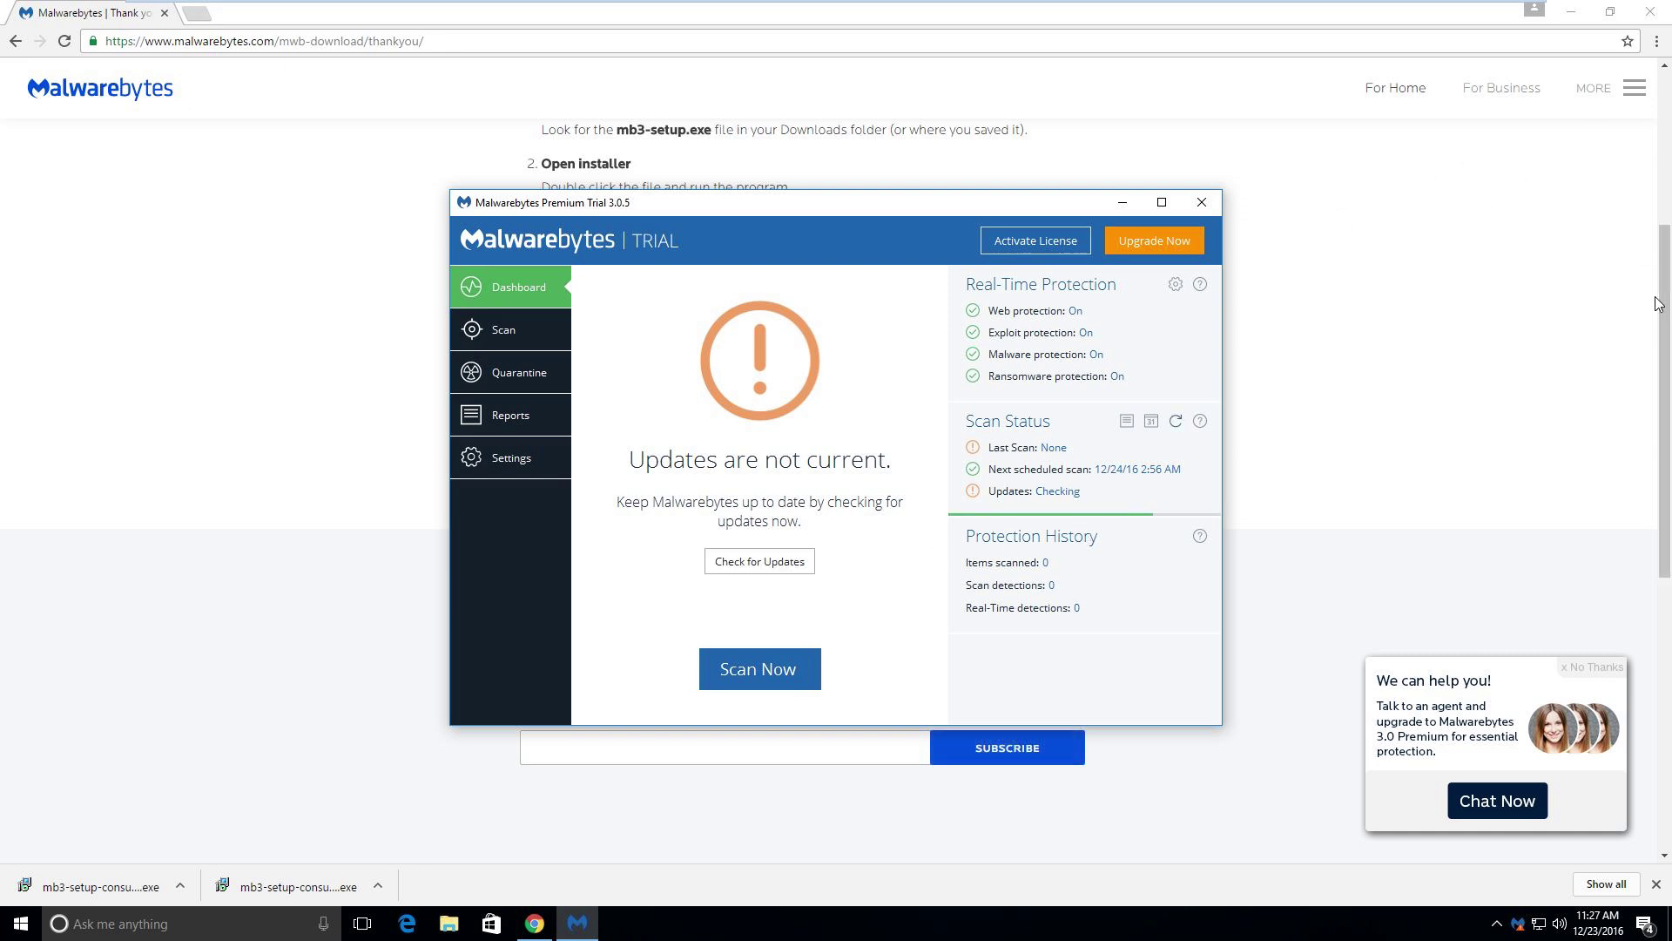
Step: Close the browser and take the Windows 10 x64 virtual machine out of full screen
{"action": "left_click", "coordinate": [1665, 174]}
{"action": "left_click", "coordinate": [1650, 11]}
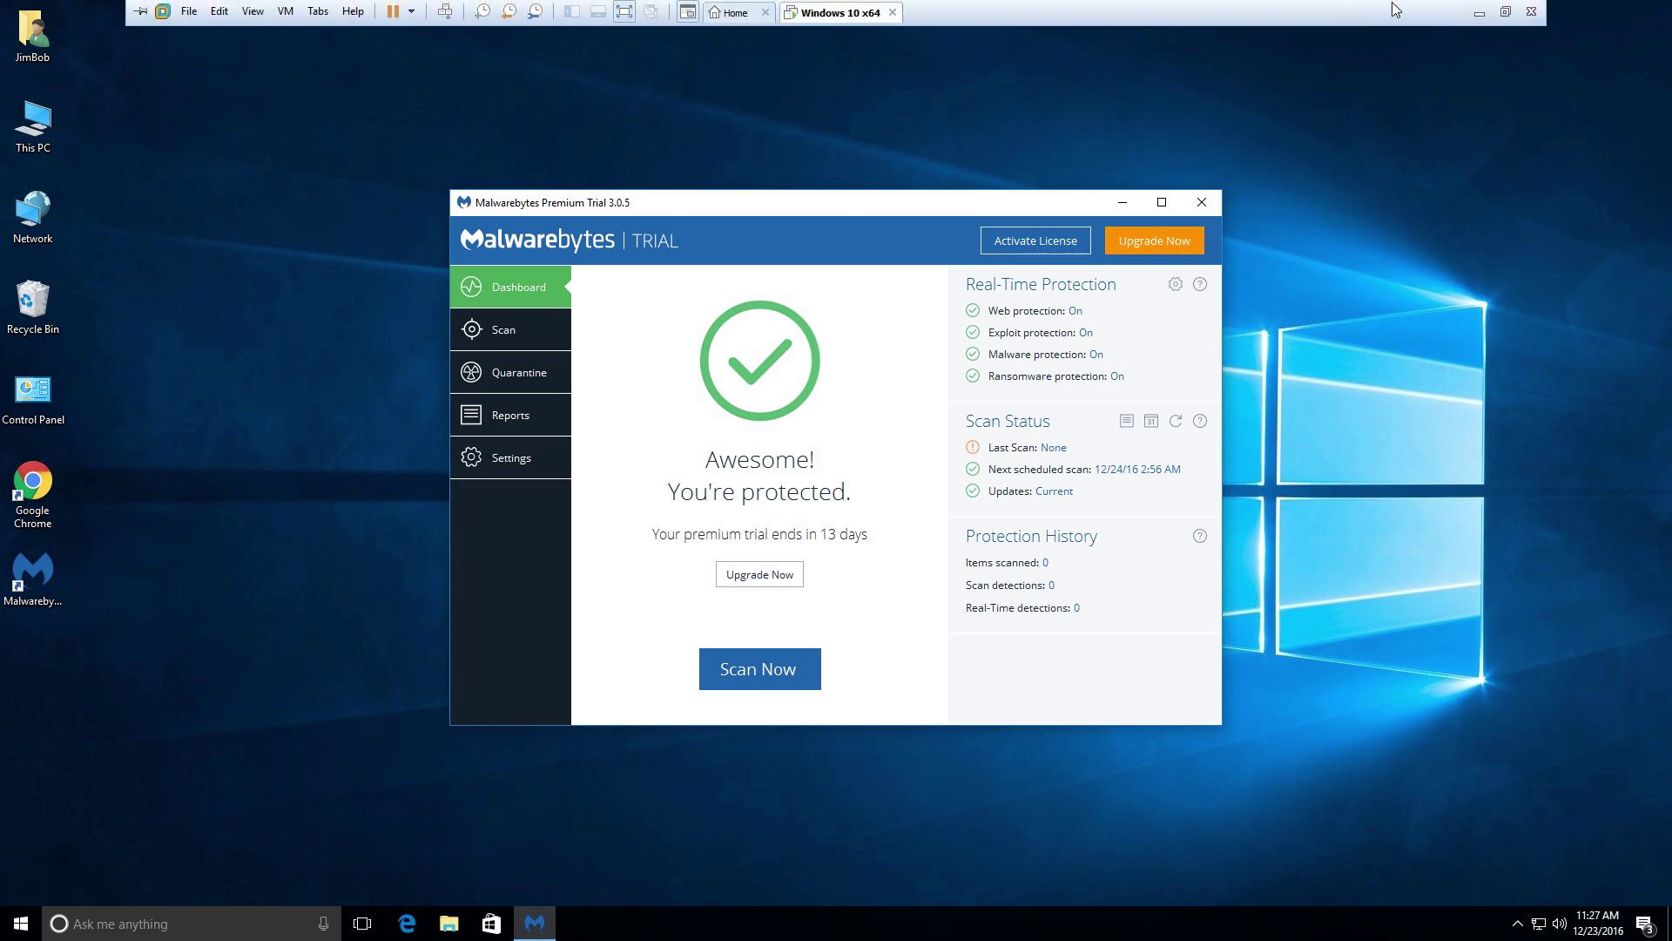
{"action": "left_click", "coordinate": [1506, 12]}
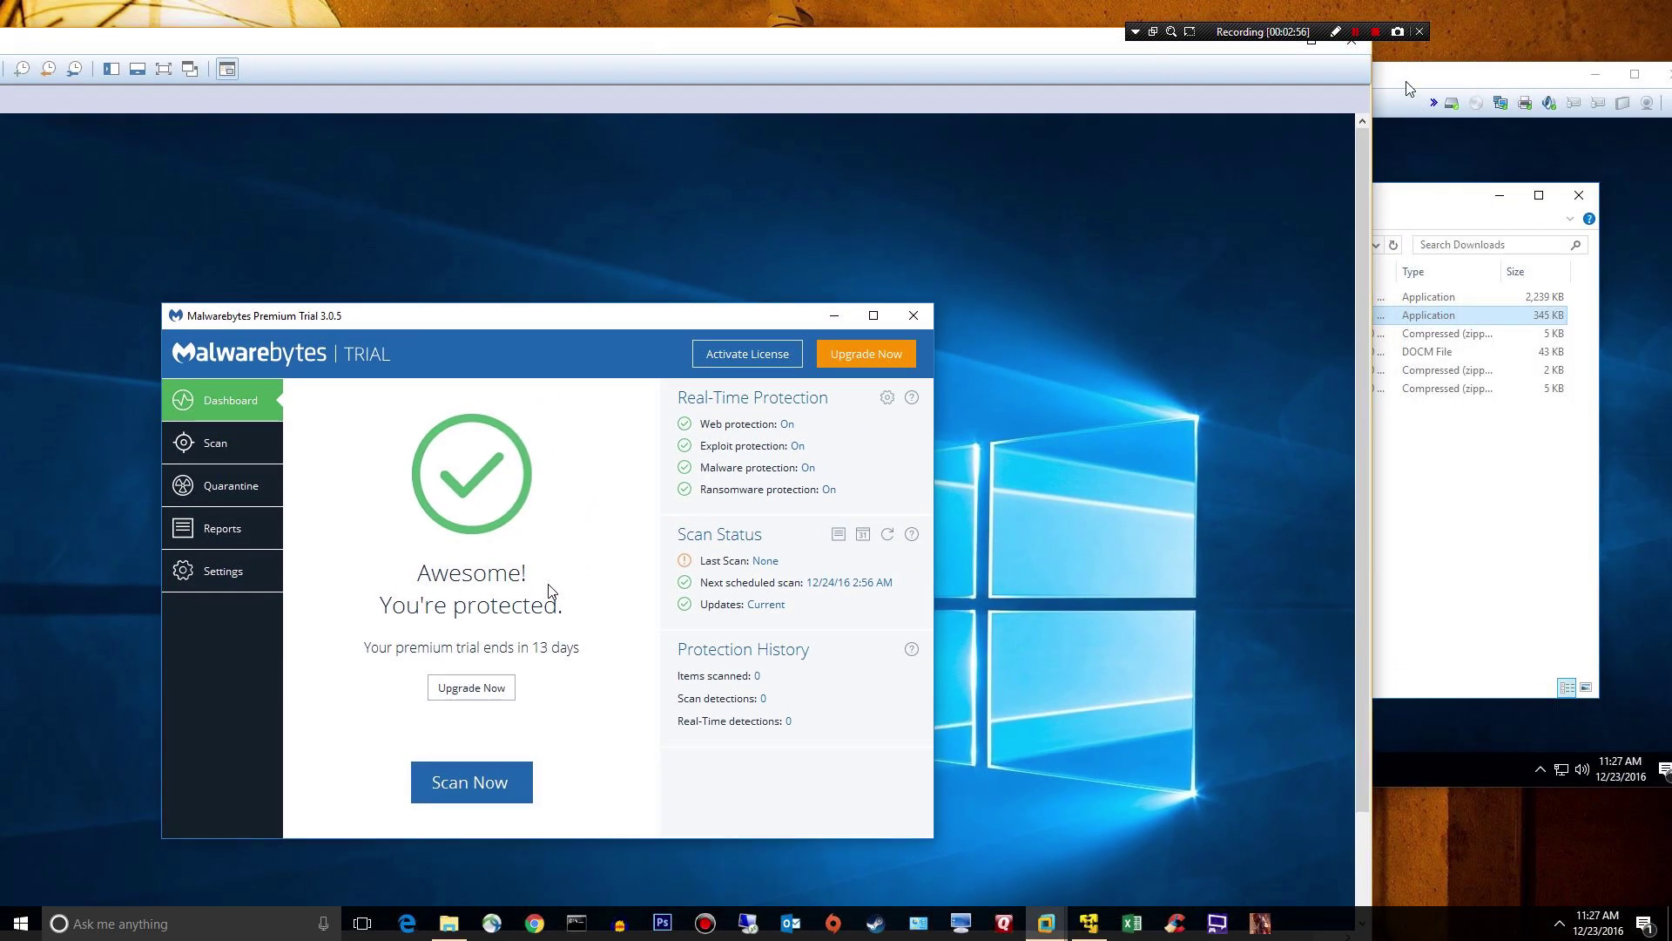
Step: Copy 17-11989_싱글포트리스2.zip from the Downloads folder of the VMware Player machine to the desktop of the Malwarebytes machine
{"action": "left_click", "coordinate": [1411, 87]}
{"action": "left_click_drag", "start_coordinate": [1010, 84], "coordinate": [1224, 73]}
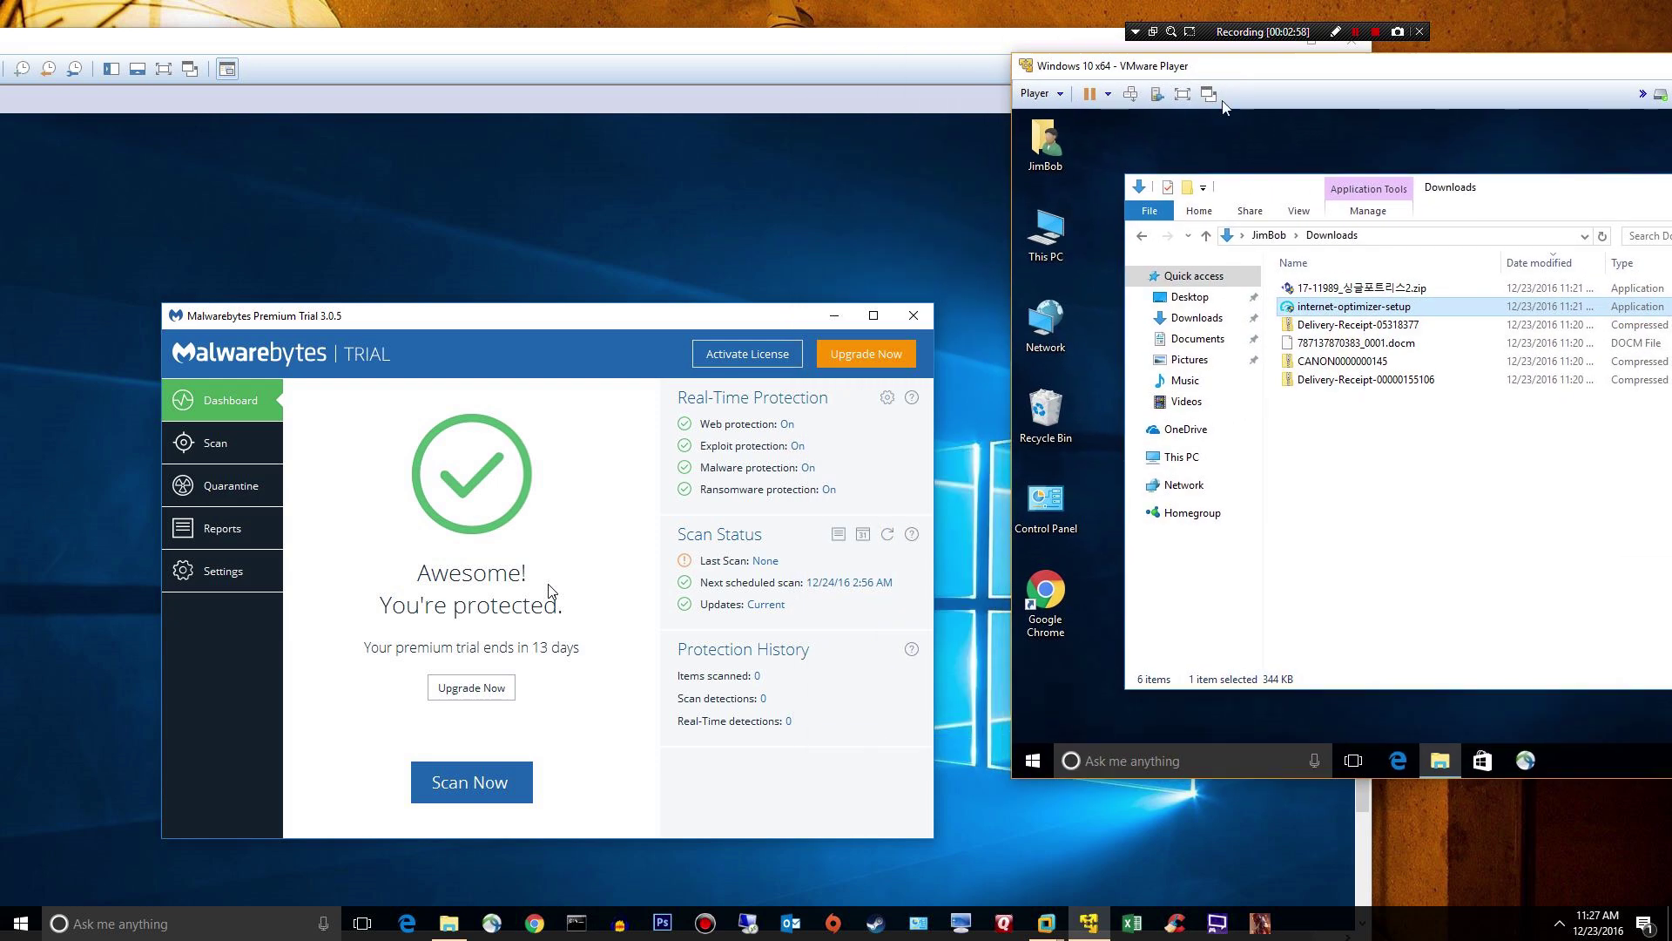
{"action": "left_click", "coordinate": [1330, 294]}
{"action": "left_click_drag", "start_coordinate": [1330, 294], "coordinate": [628, 225]}
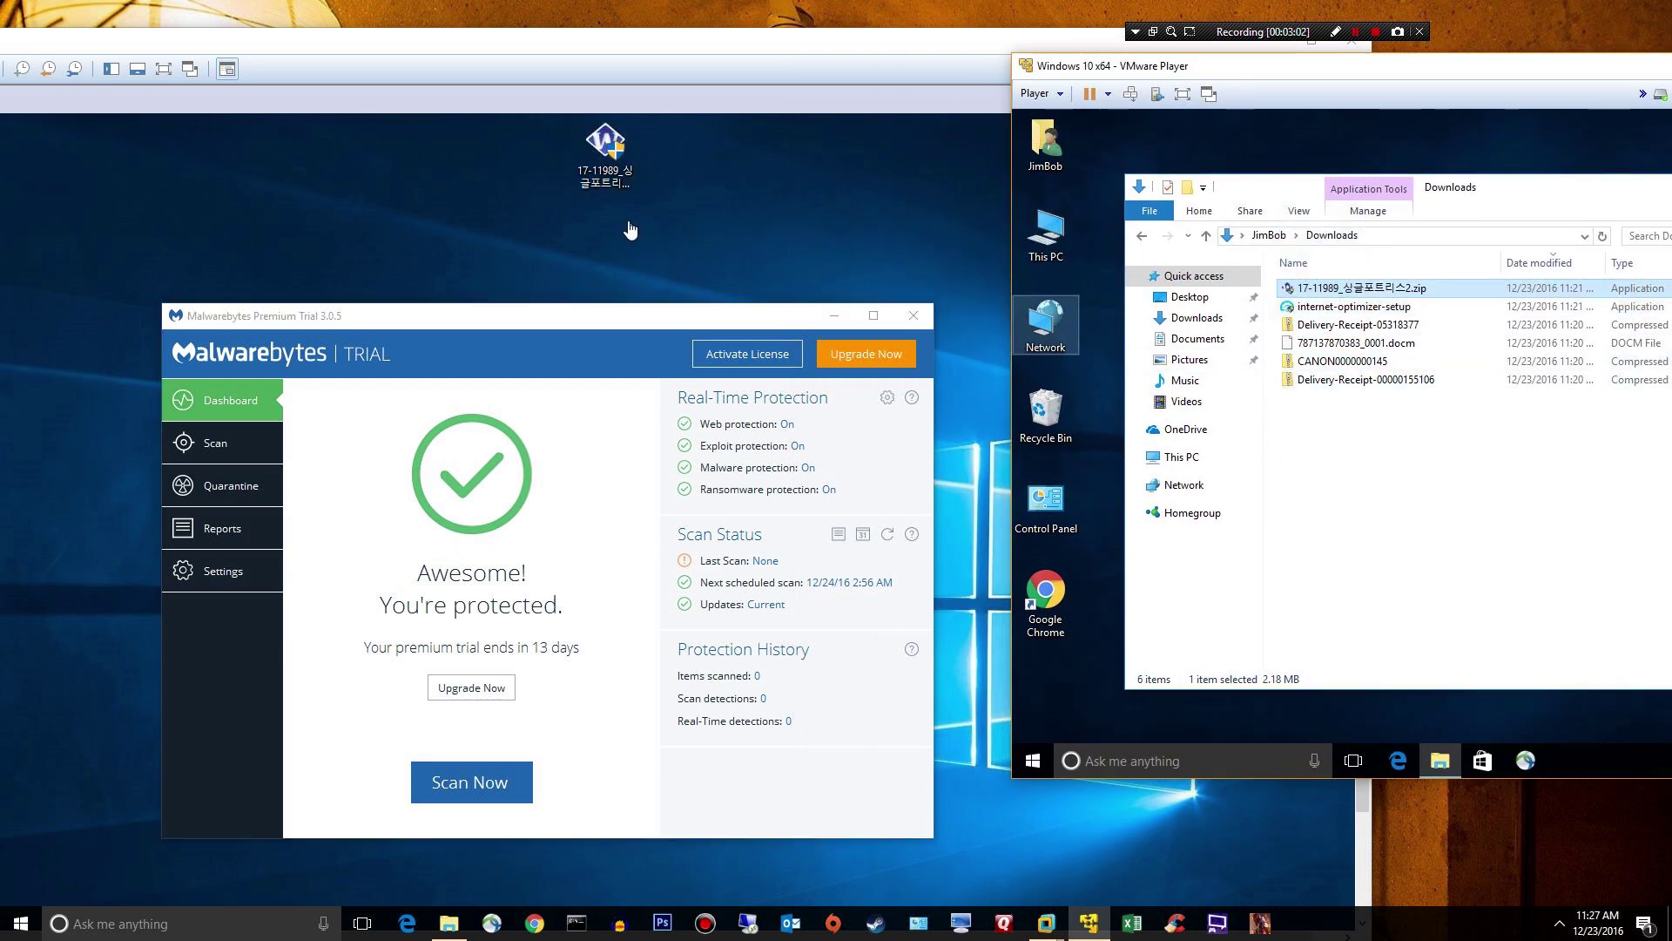
Step: Scan the copied 17-11989_싱글포트리스2.zip file on the desktop with Malwarebytes
{"action": "left_click", "coordinate": [609, 153]}
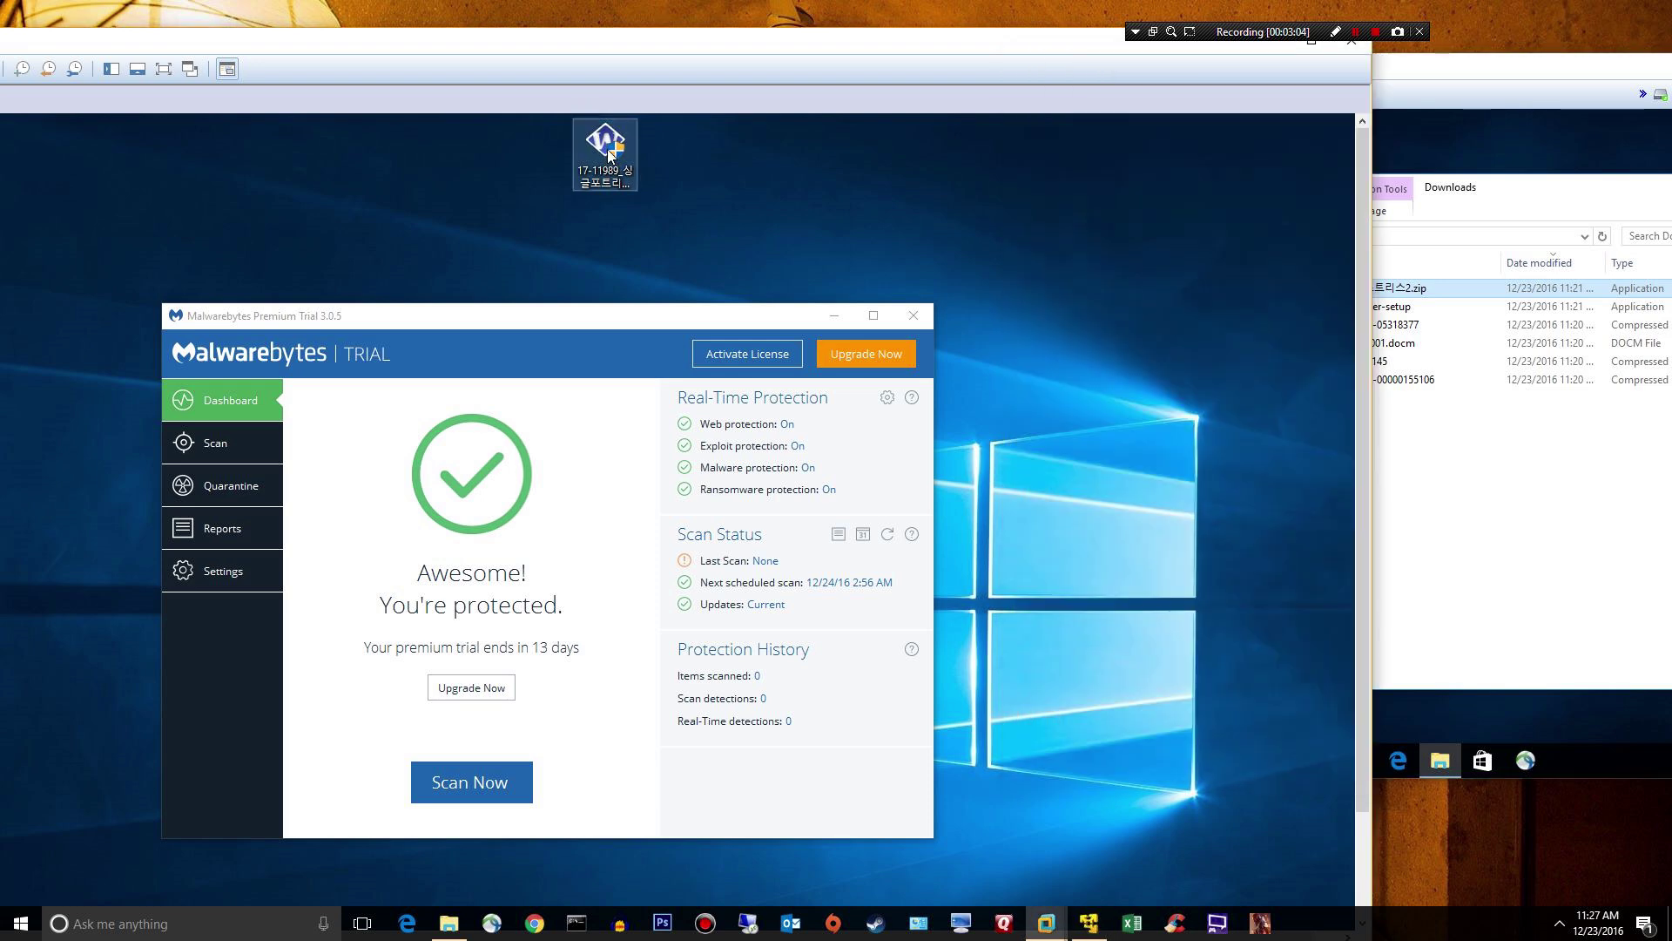
{"action": "right_click", "coordinate": [616, 157]}
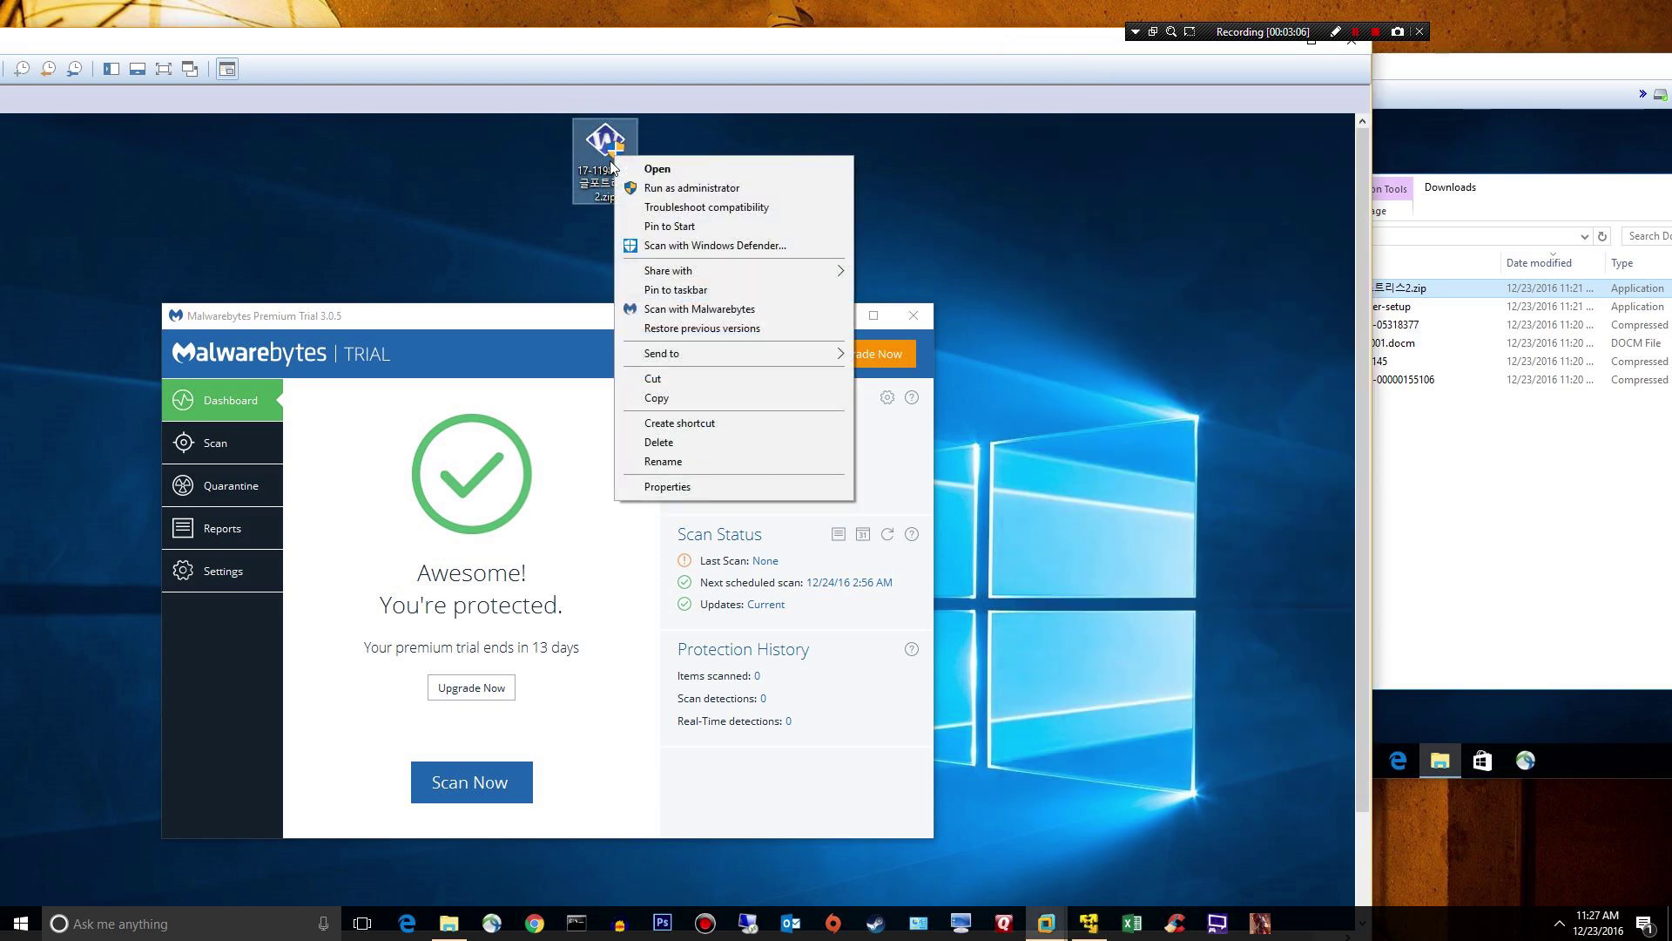
{"action": "left_click", "coordinate": [677, 309]}
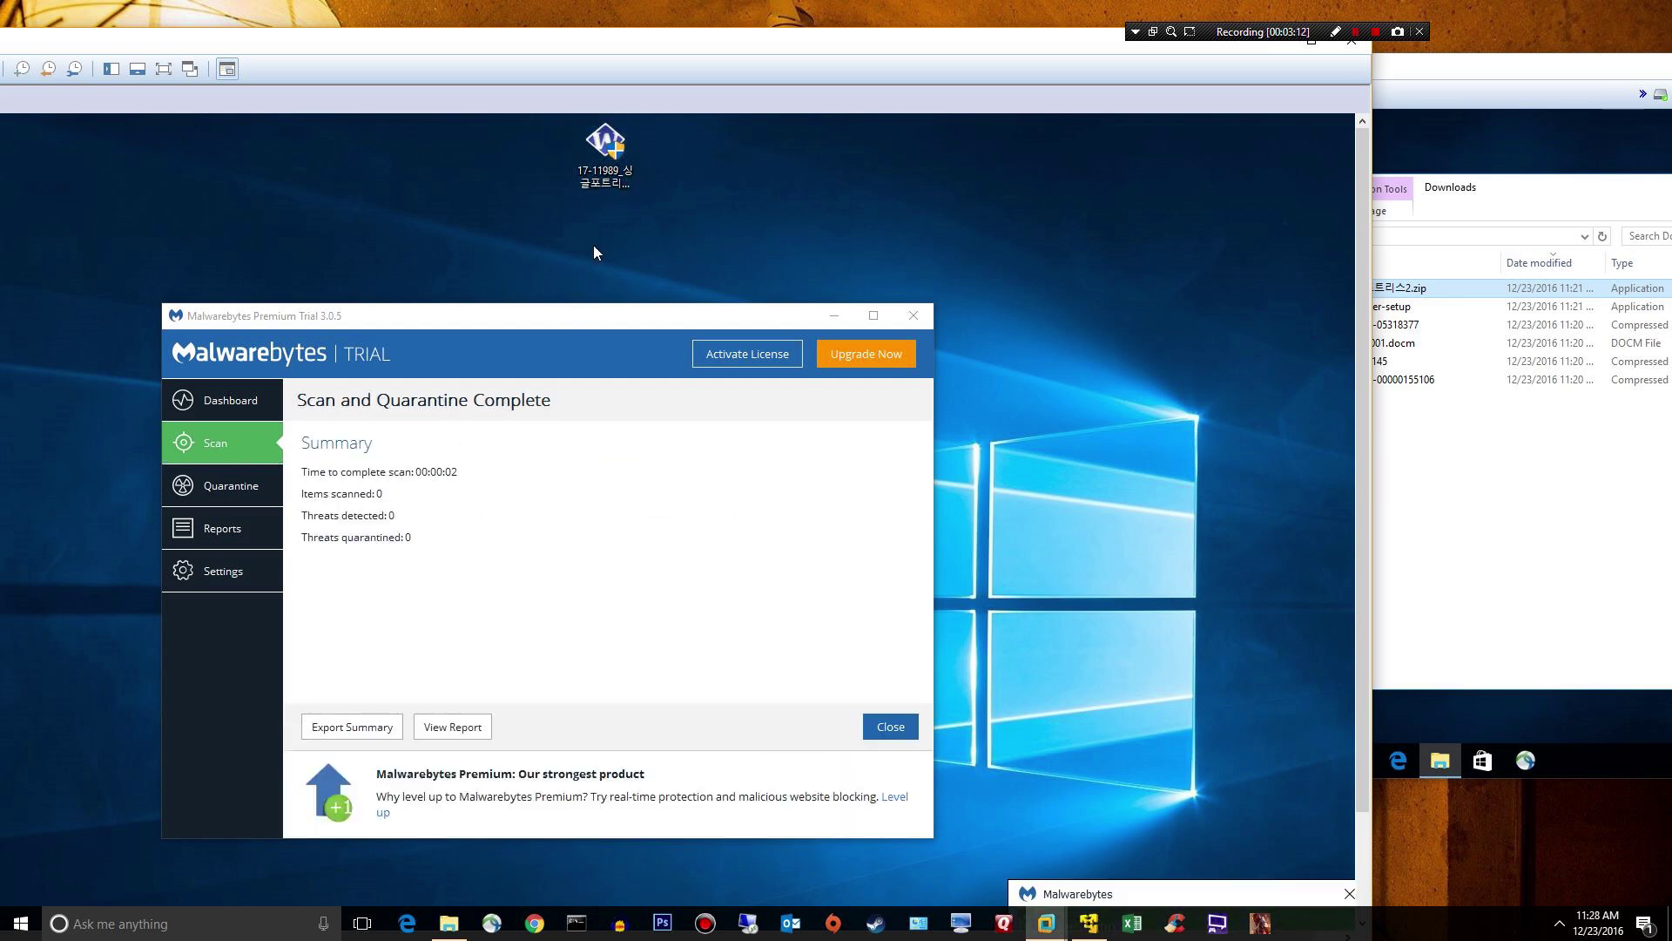
Step: Bring the VMware Player machine forward and select internet-optimizer-setup in its Downloads folder
{"action": "left_click_drag", "start_coordinate": [1364, 444], "coordinate": [1317, 317]}
{"action": "left_click", "coordinate": [1433, 169]}
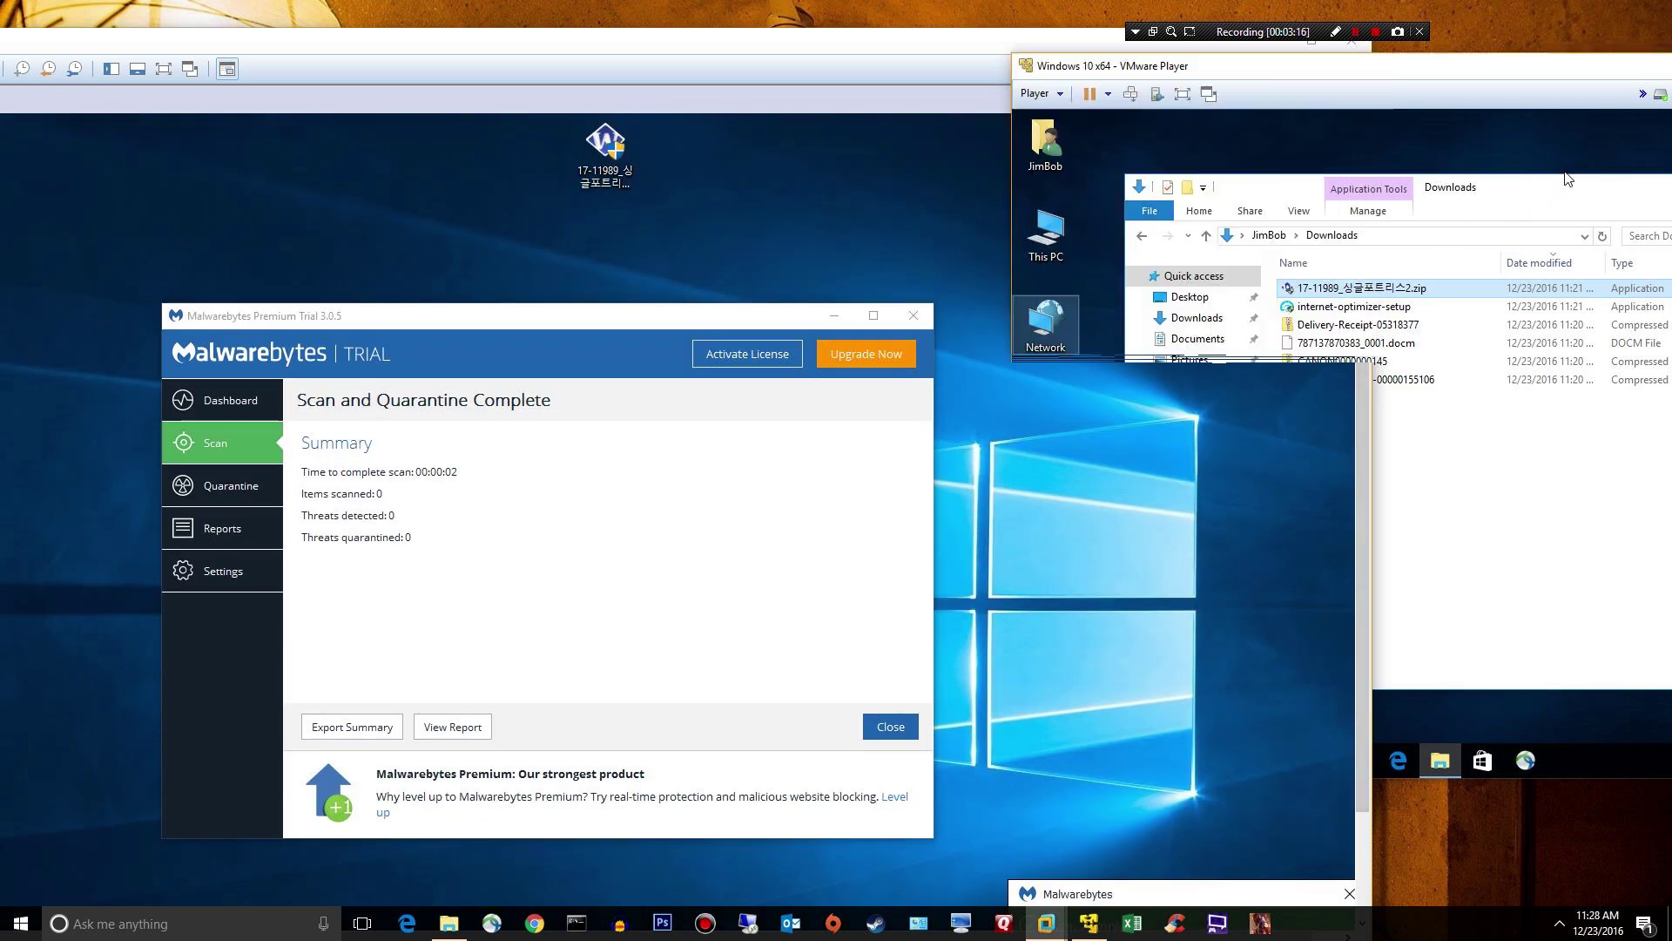
{"action": "left_click", "coordinate": [1369, 310]}
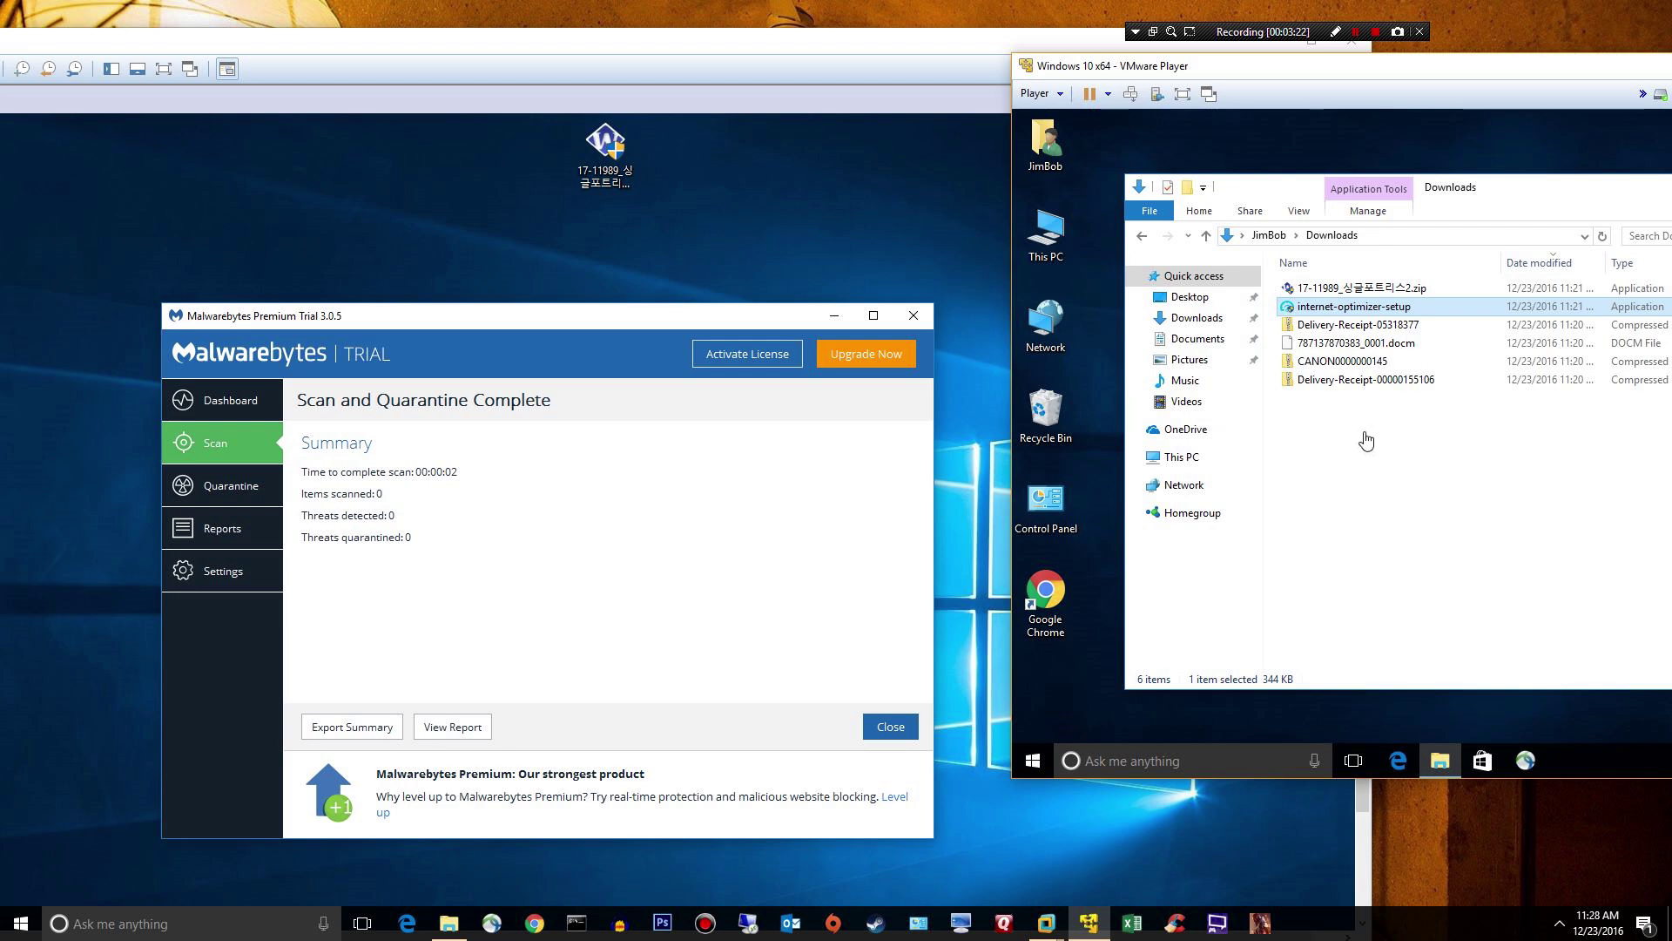
{"action": "left_click", "coordinate": [814, 235]}
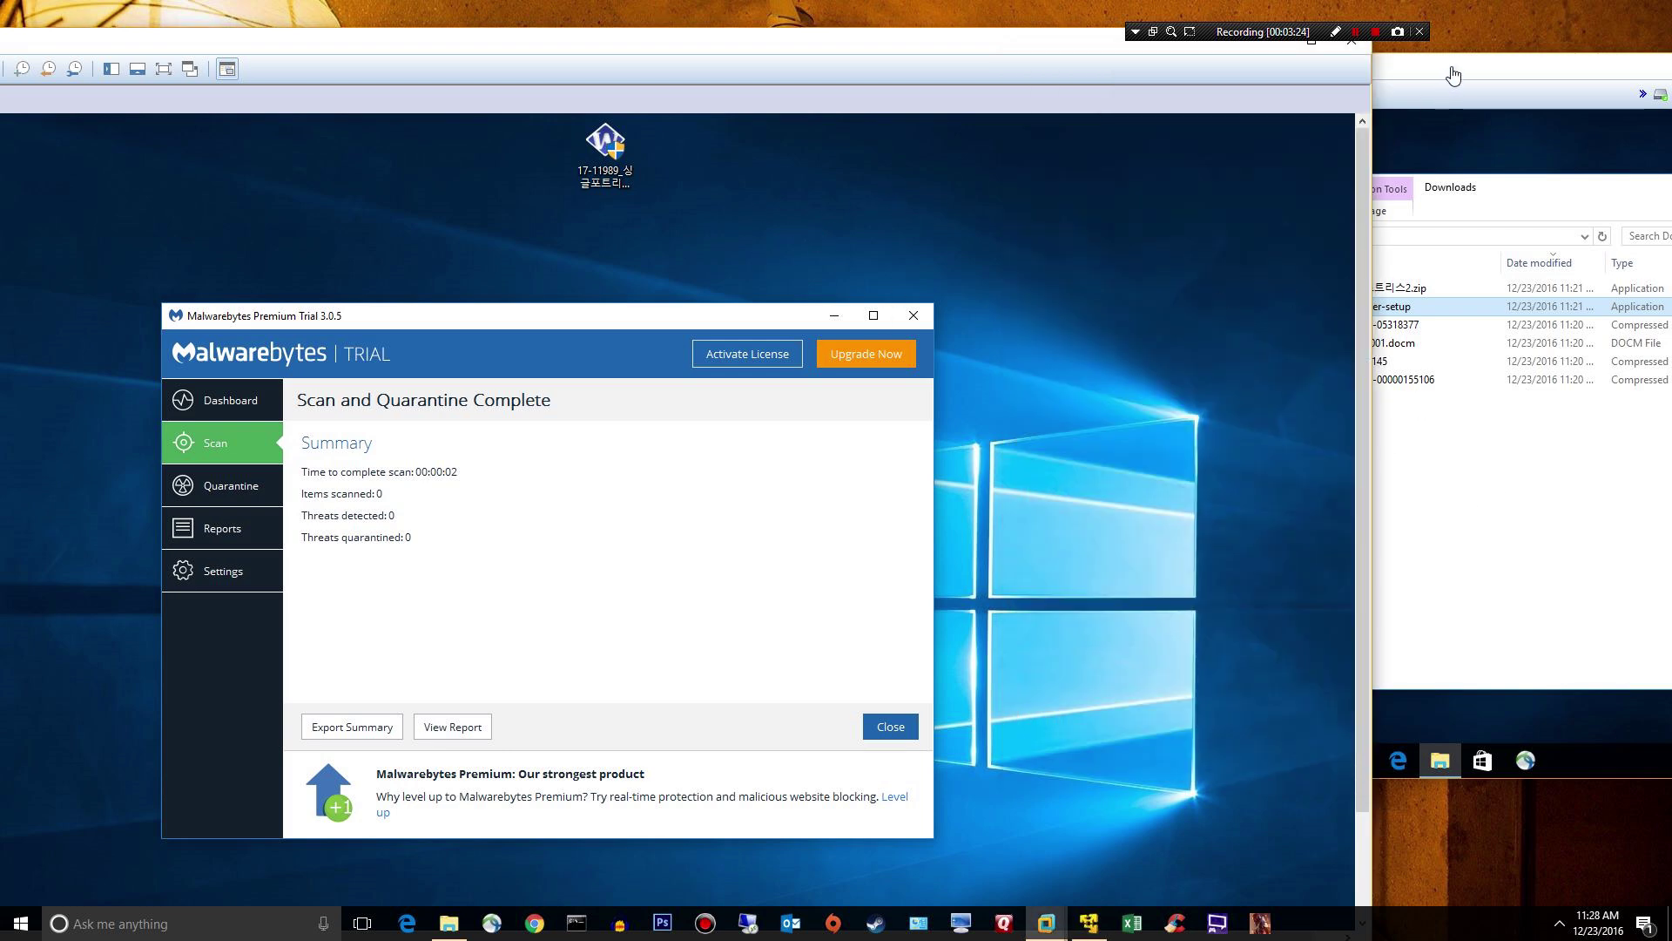
{"action": "left_click", "coordinate": [1415, 312]}
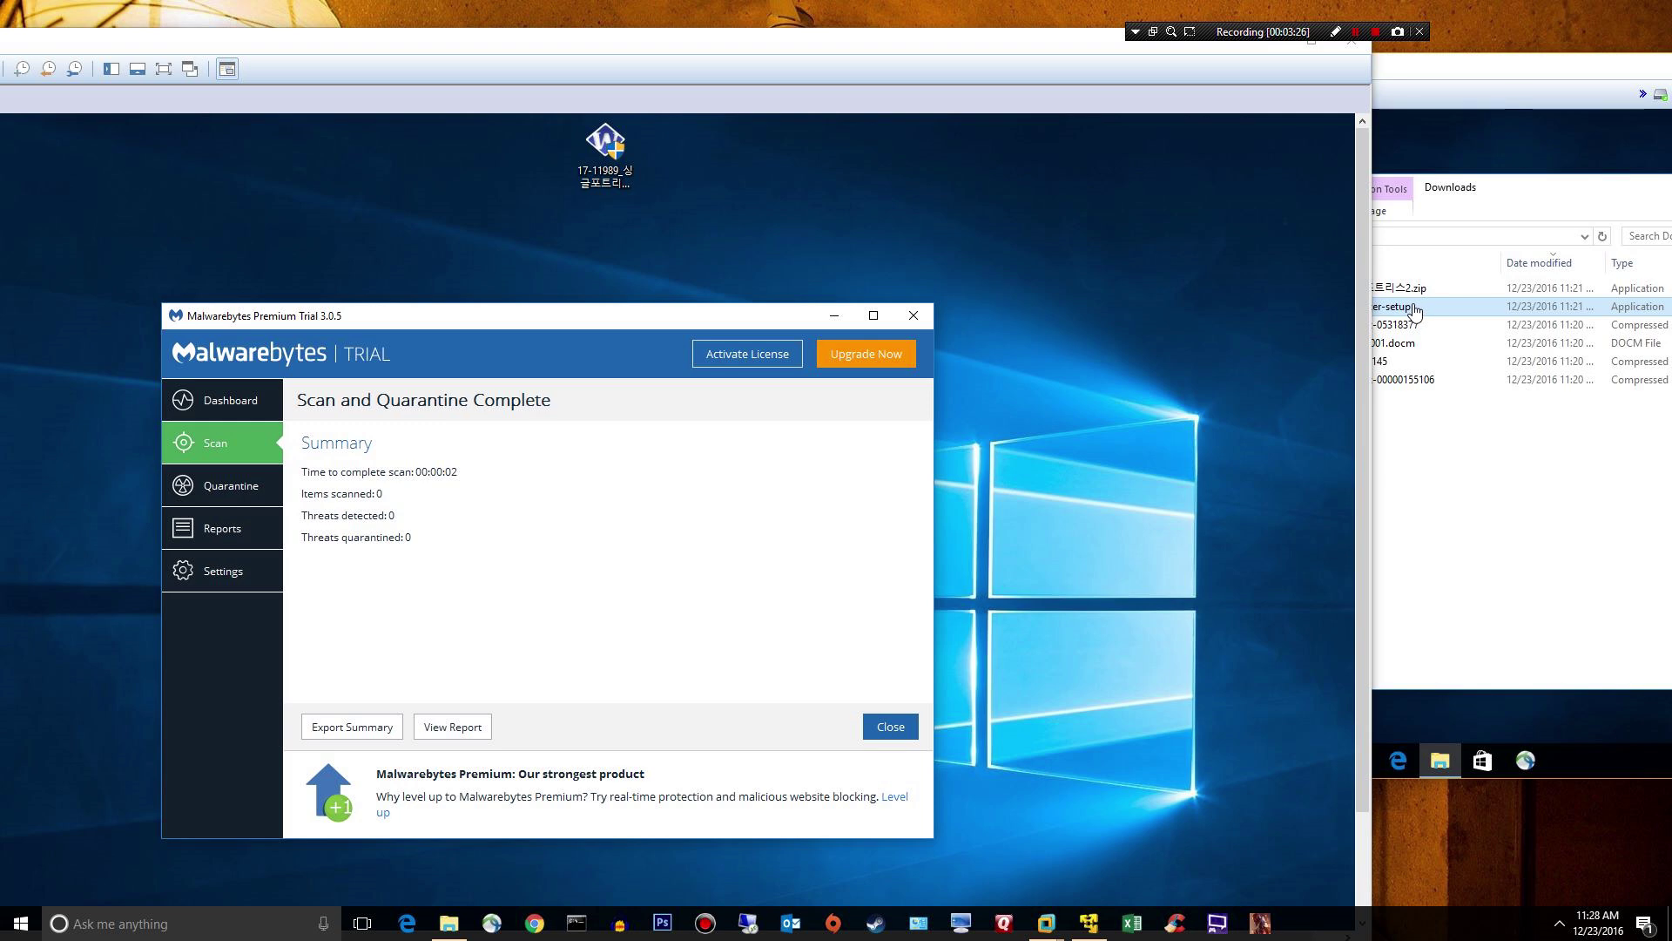
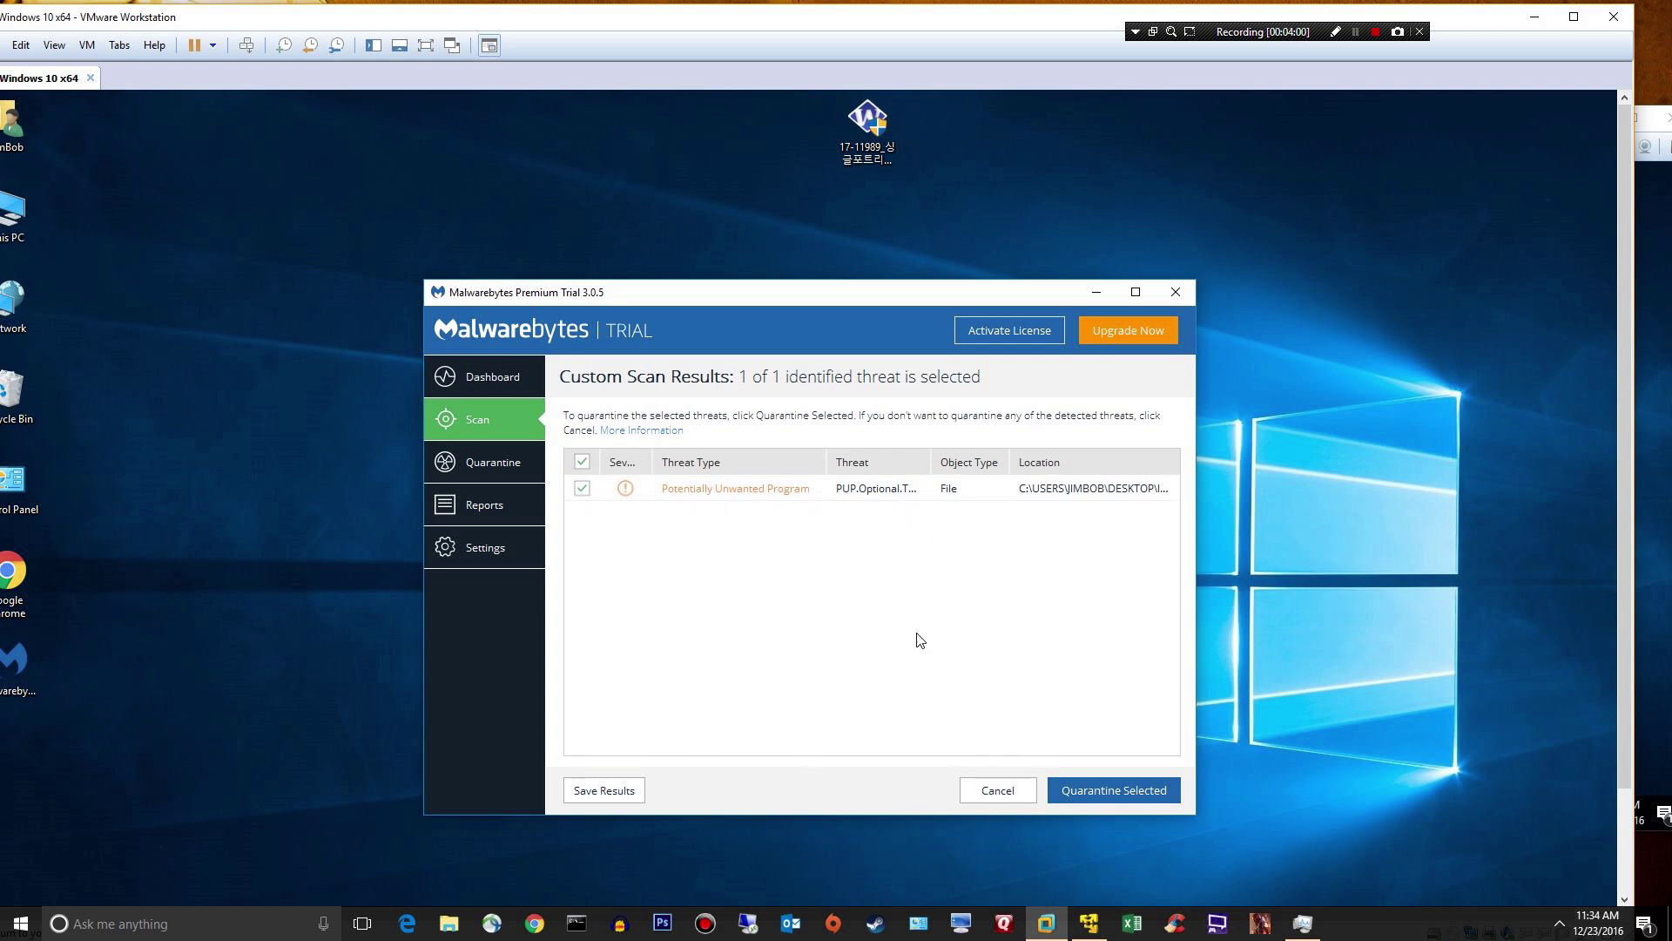
Step: Quarantine the selected potentially unwanted program from the custom scan results
{"action": "left_click", "coordinate": [1150, 795]}
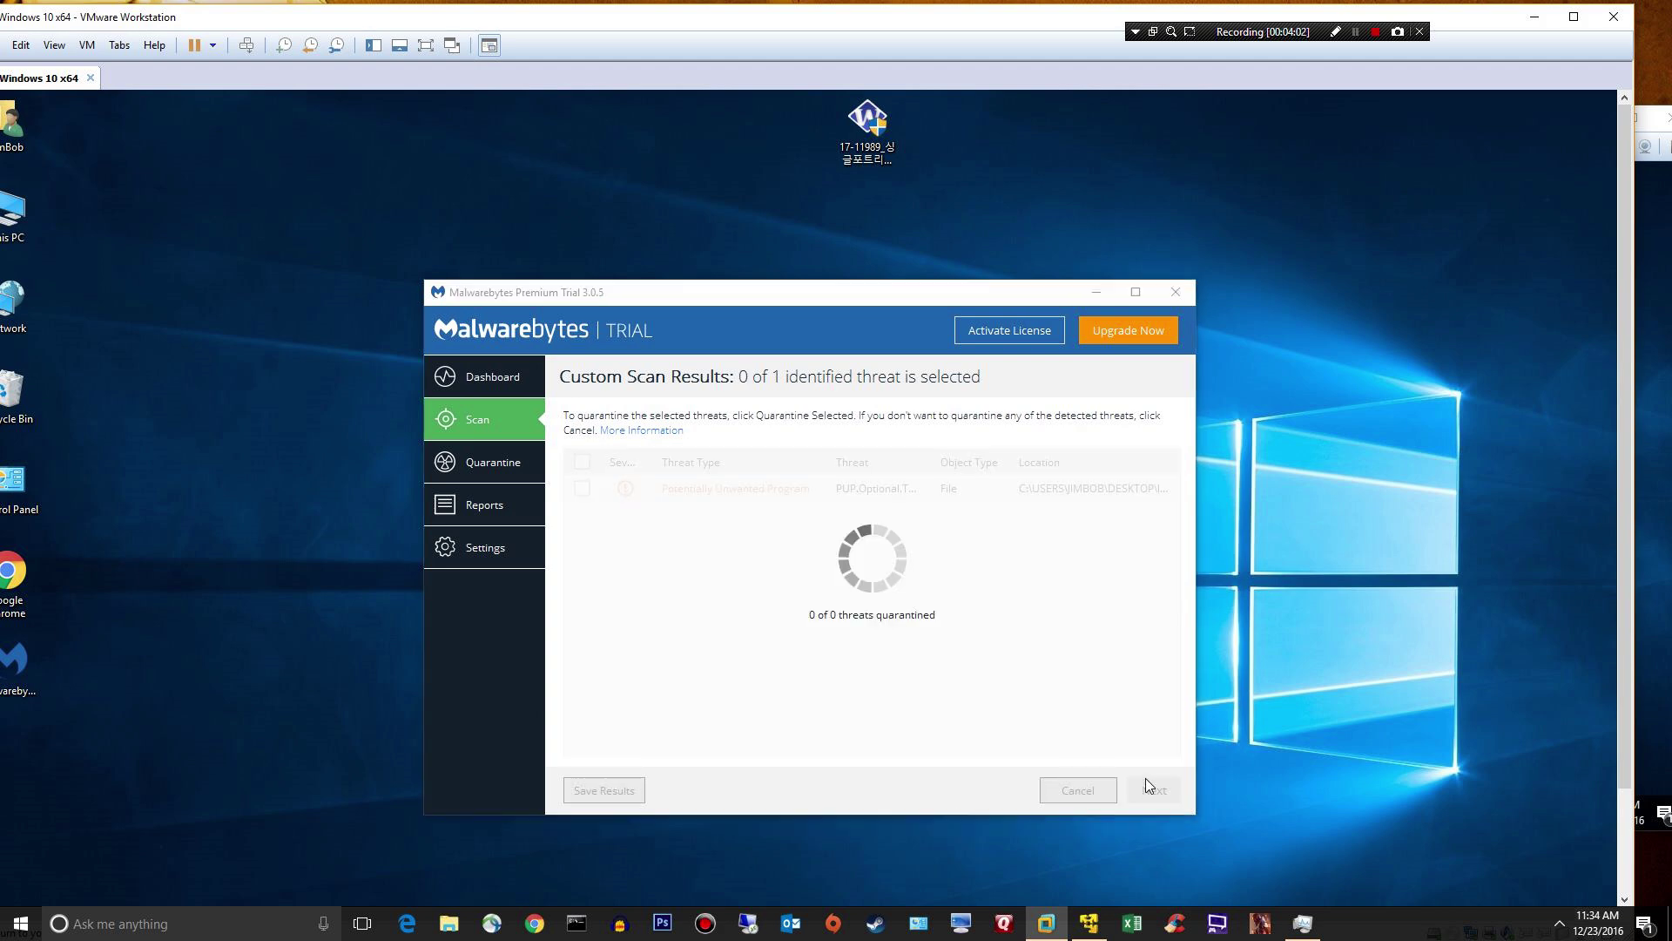
{"action": "left_click", "coordinate": [982, 607]}
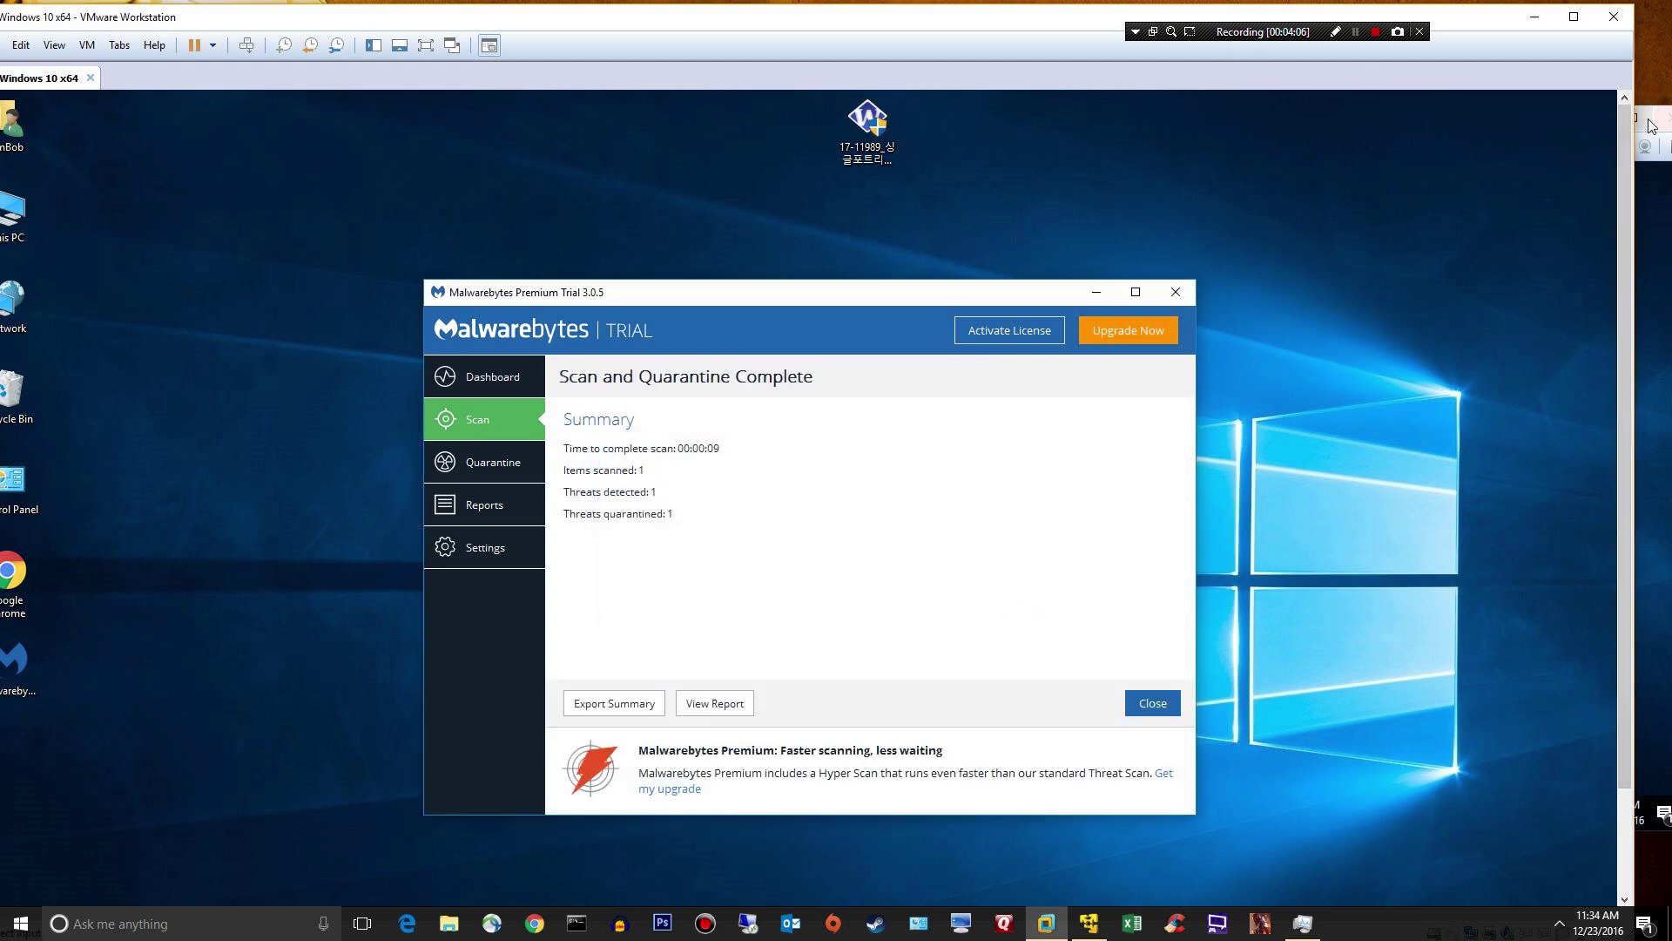
{"action": "left_click", "coordinate": [1646, 157]}
{"action": "left_click_drag", "start_coordinate": [1150, 360], "coordinate": [361, 448]}
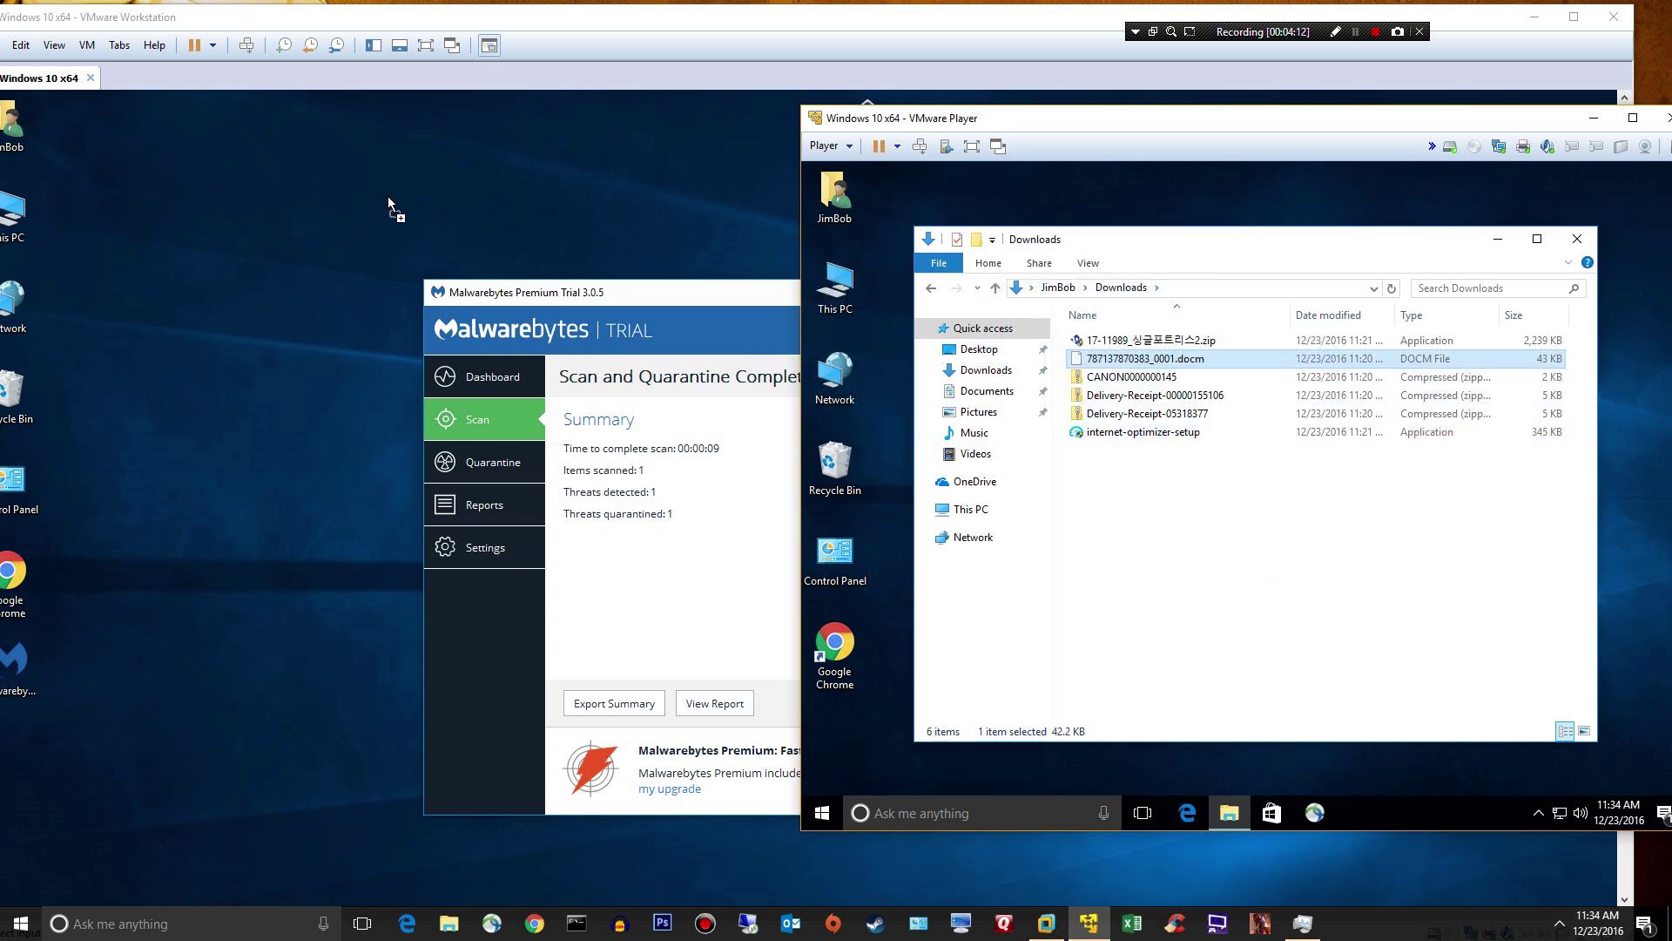
{"action": "left_click_drag", "start_coordinate": [494, 193], "coordinate": [494, 193]}
{"action": "left_click", "coordinate": [493, 201]}
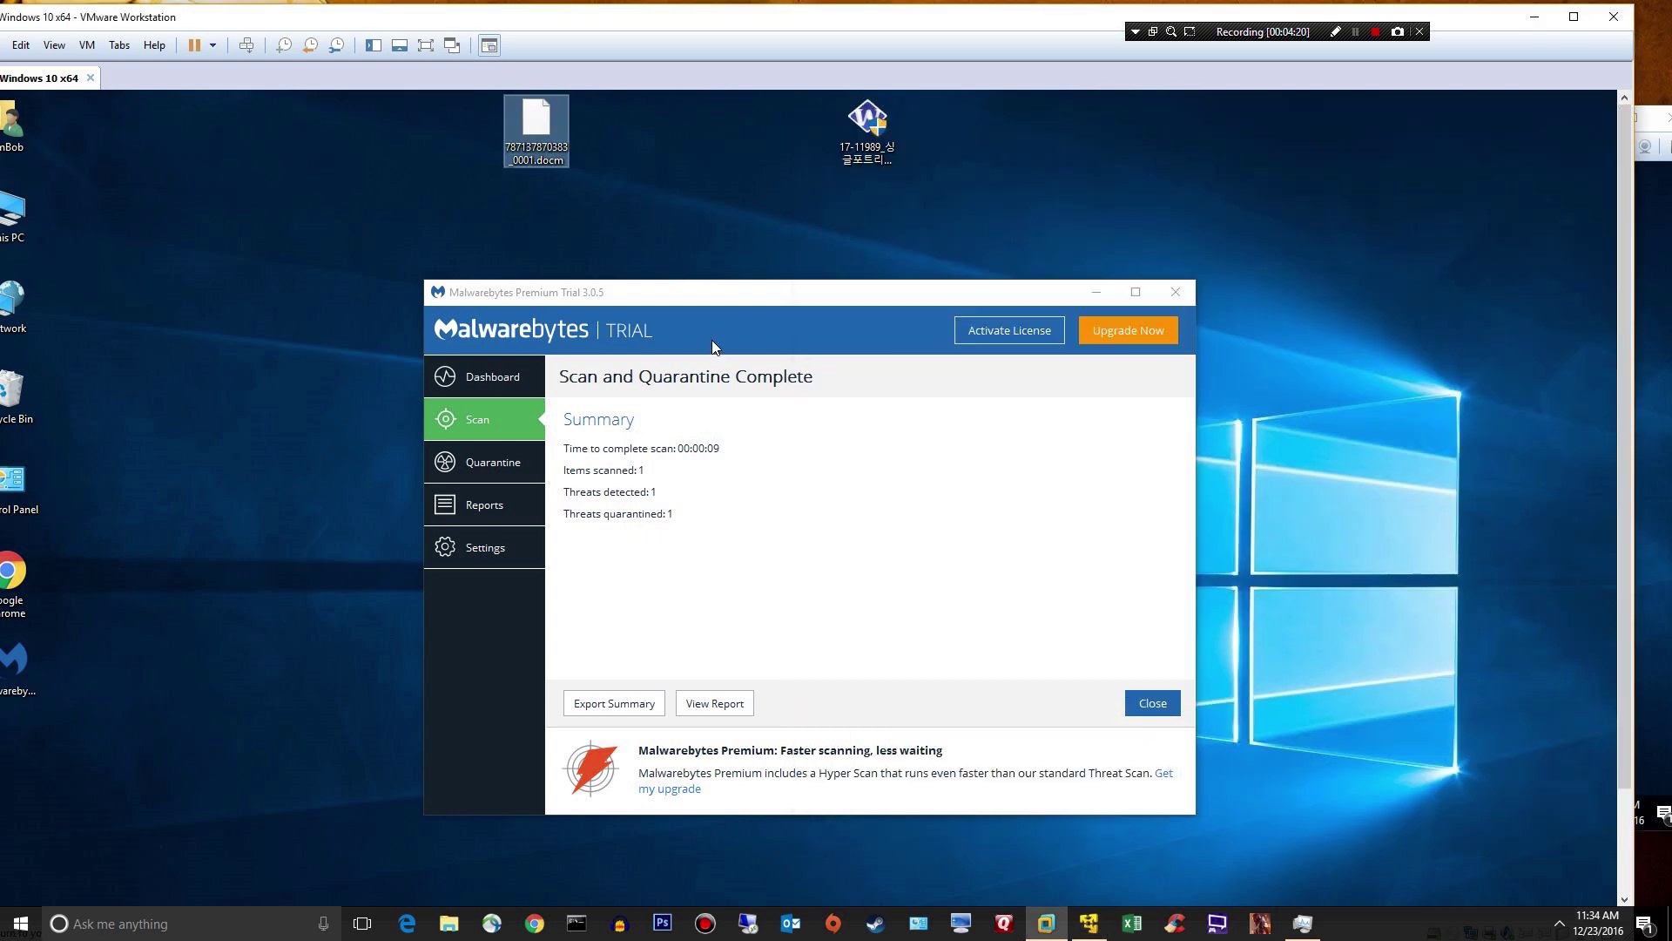
{"action": "right_click", "coordinate": [564, 125]}
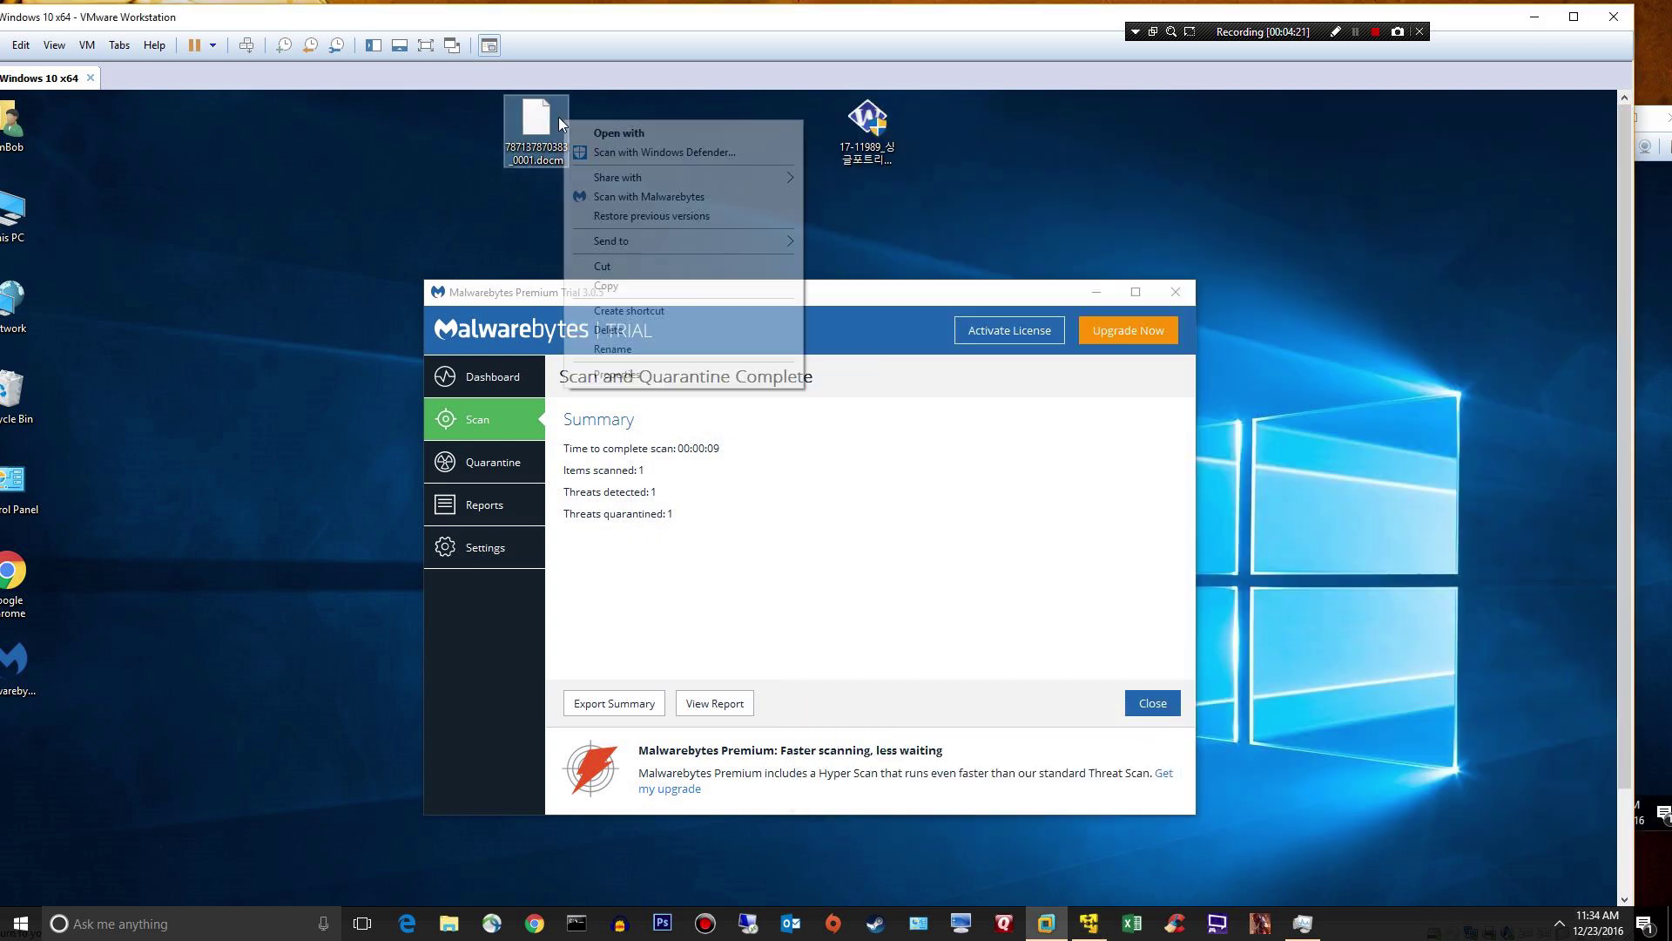
{"action": "left_click", "coordinate": [627, 196]}
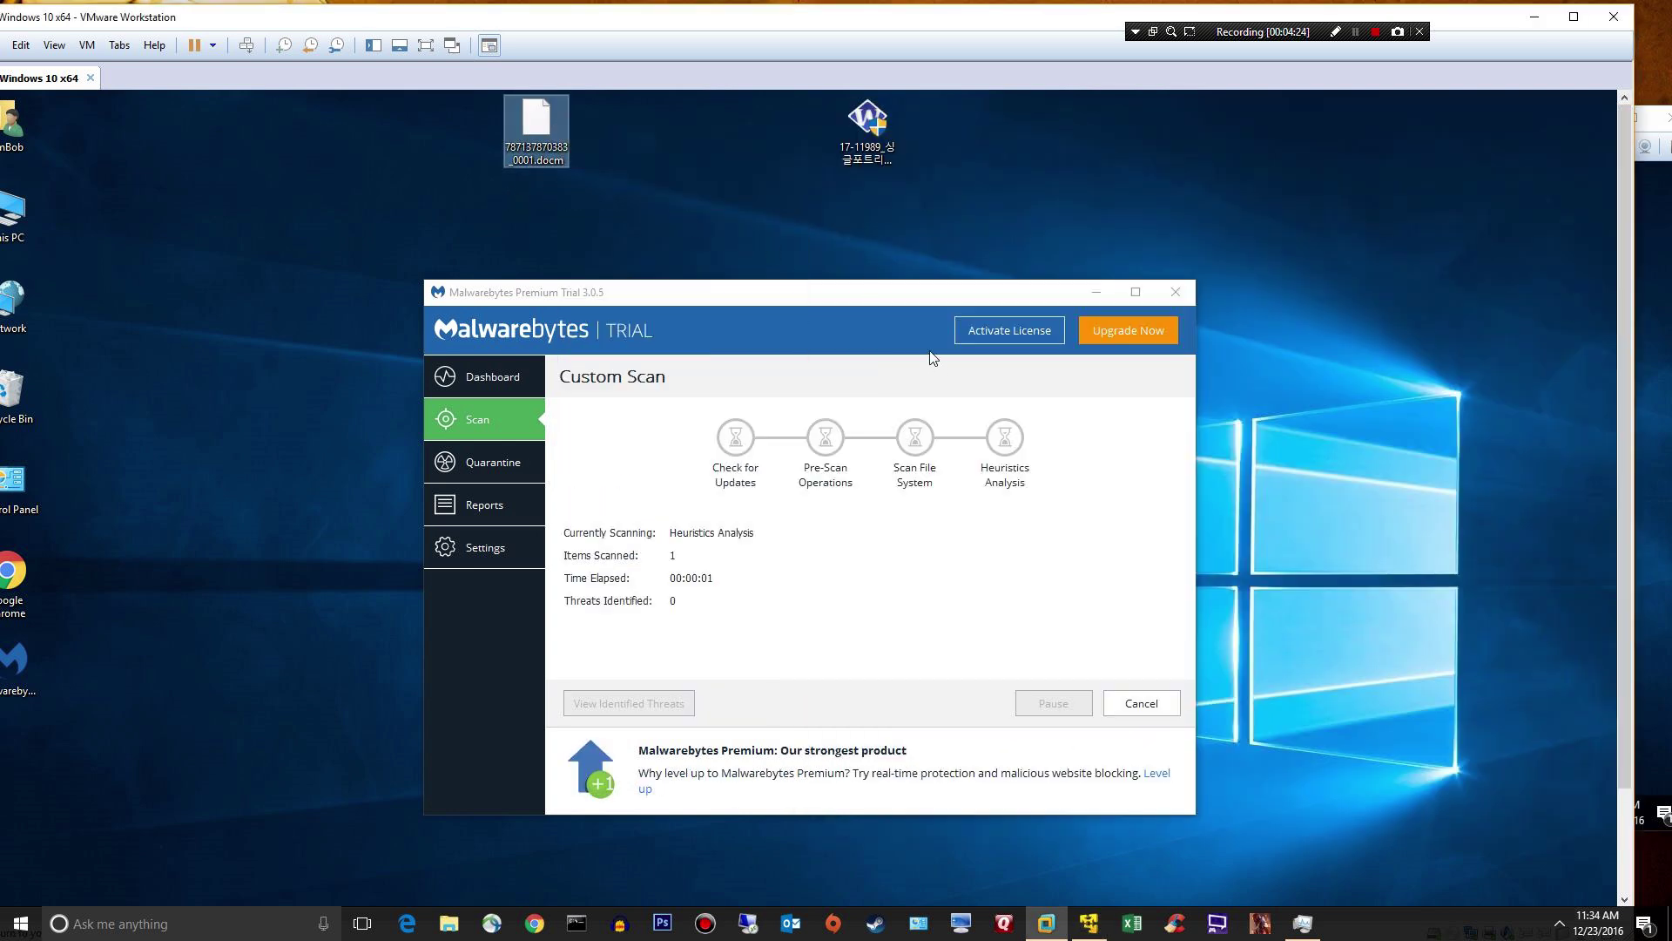
{"action": "left_click", "coordinate": [345, 327]}
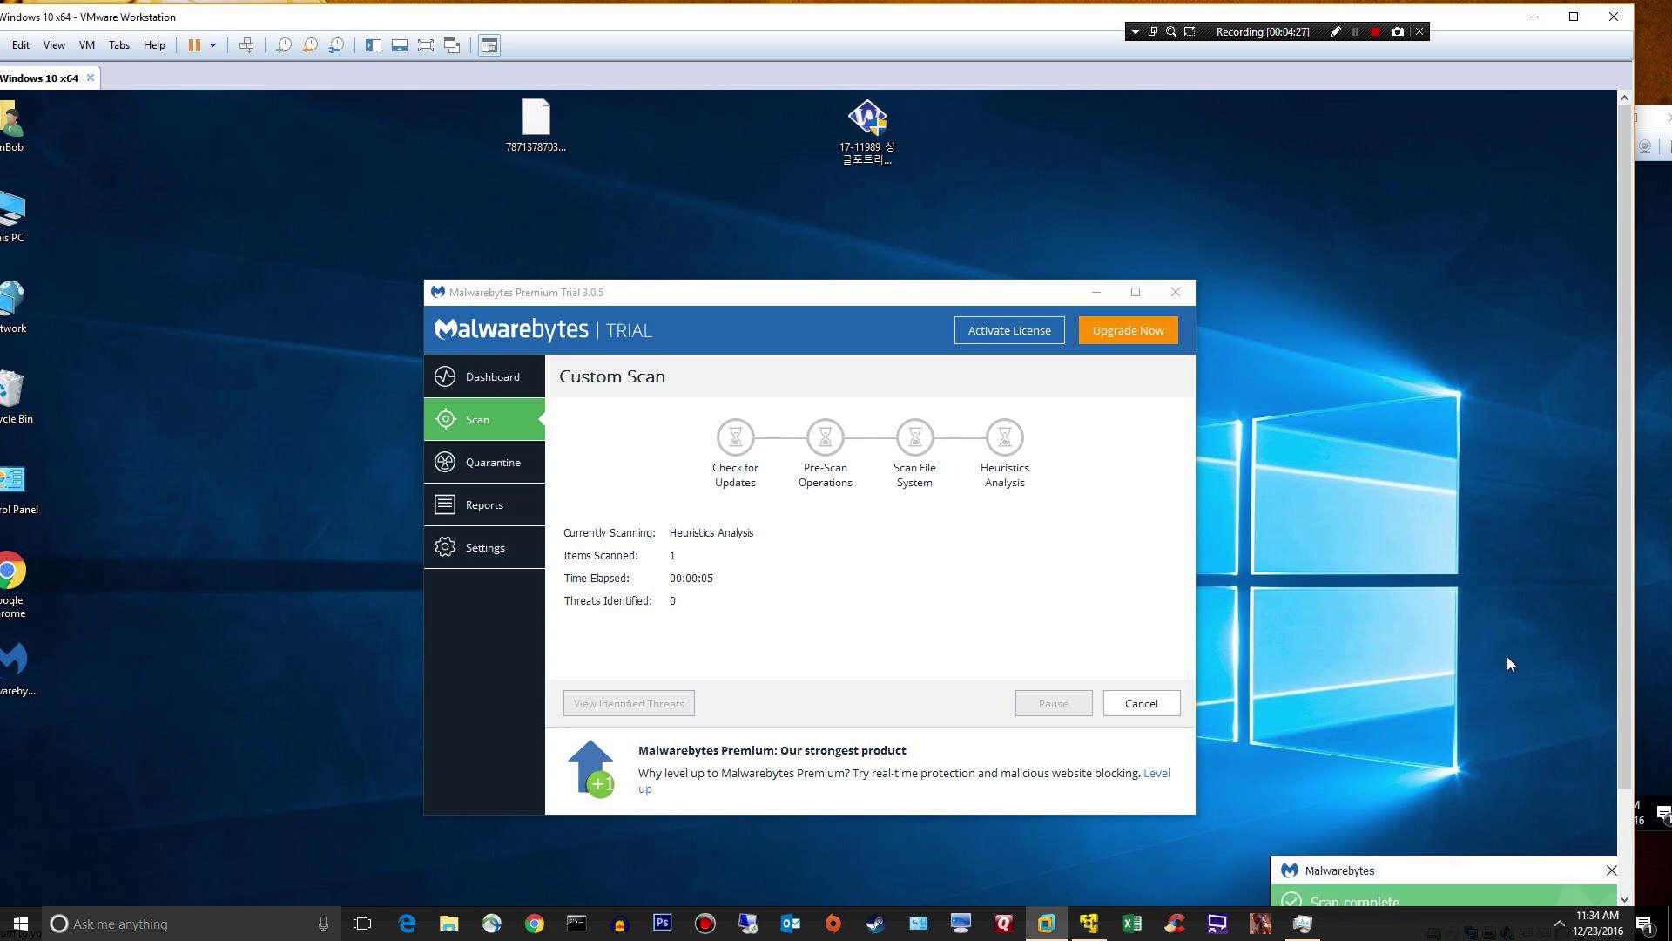
{"action": "left_click_drag", "start_coordinate": [1624, 699], "coordinate": [1467, 361]}
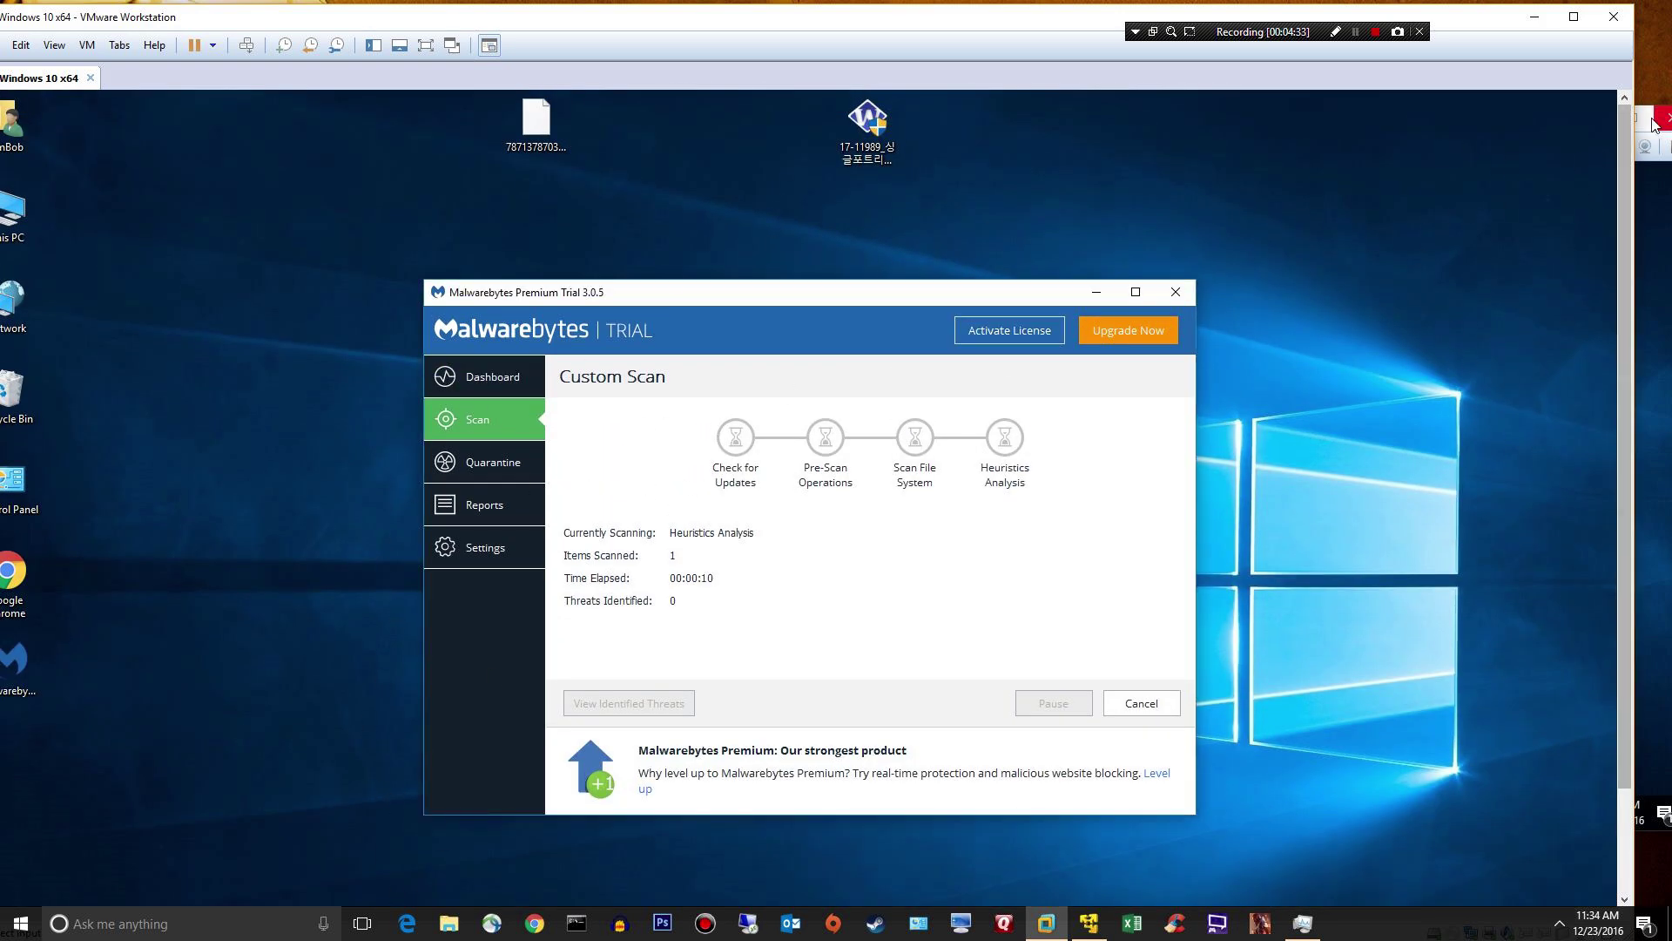
{"action": "left_click", "coordinate": [1652, 427]}
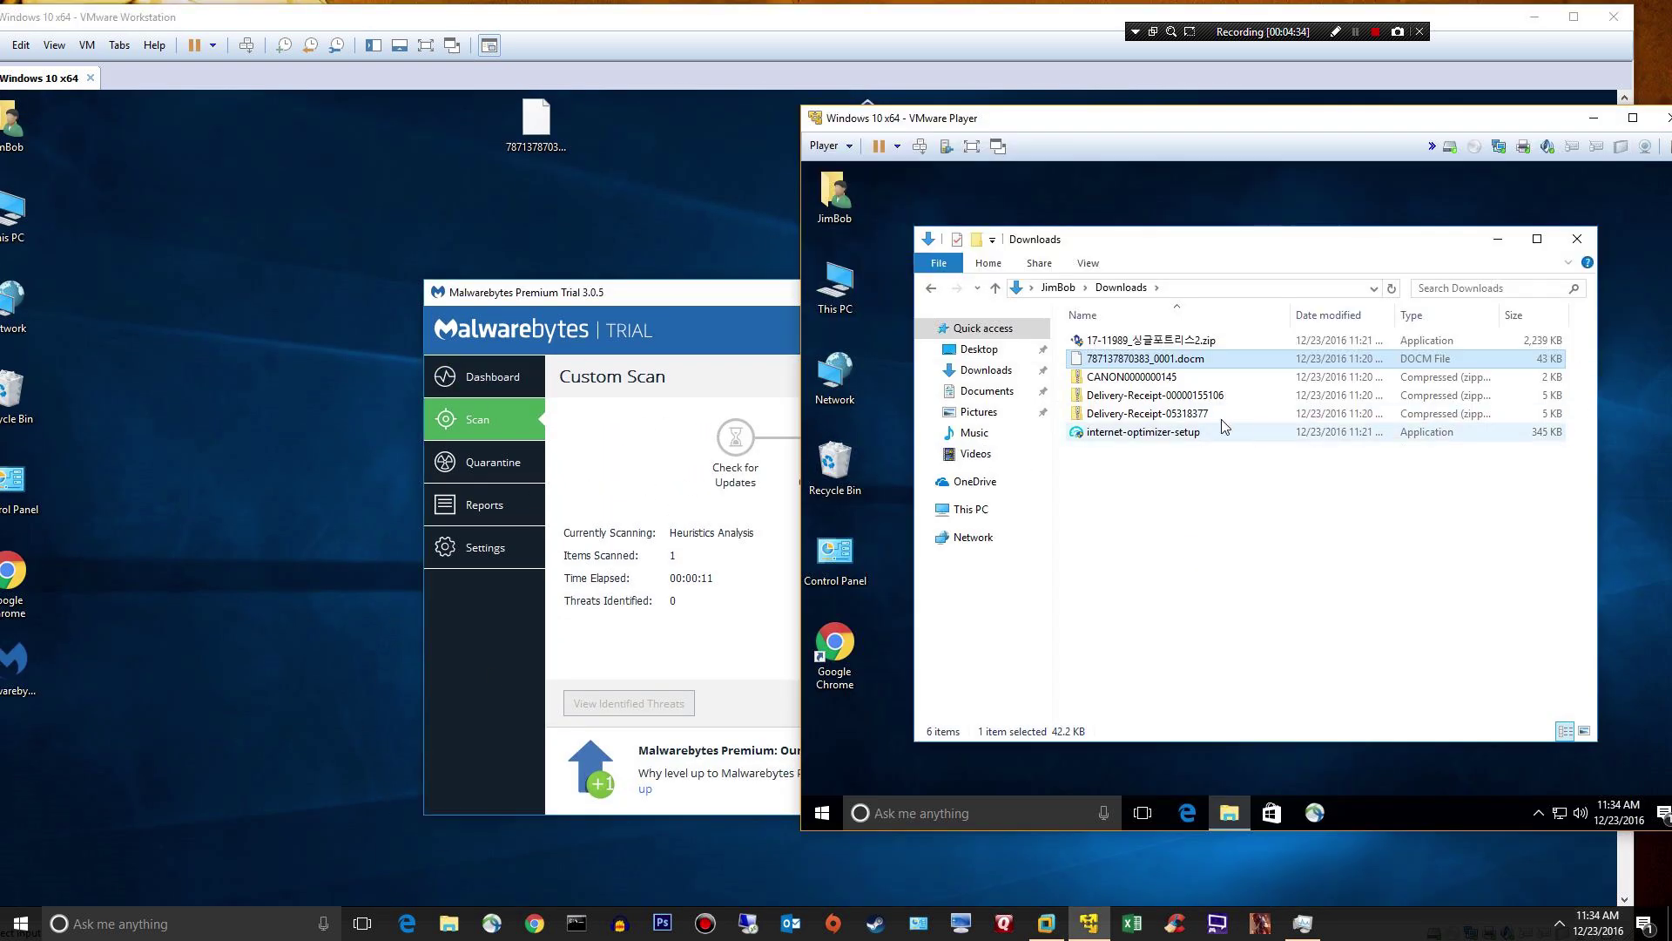
{"action": "left_click", "coordinate": [1132, 377]}
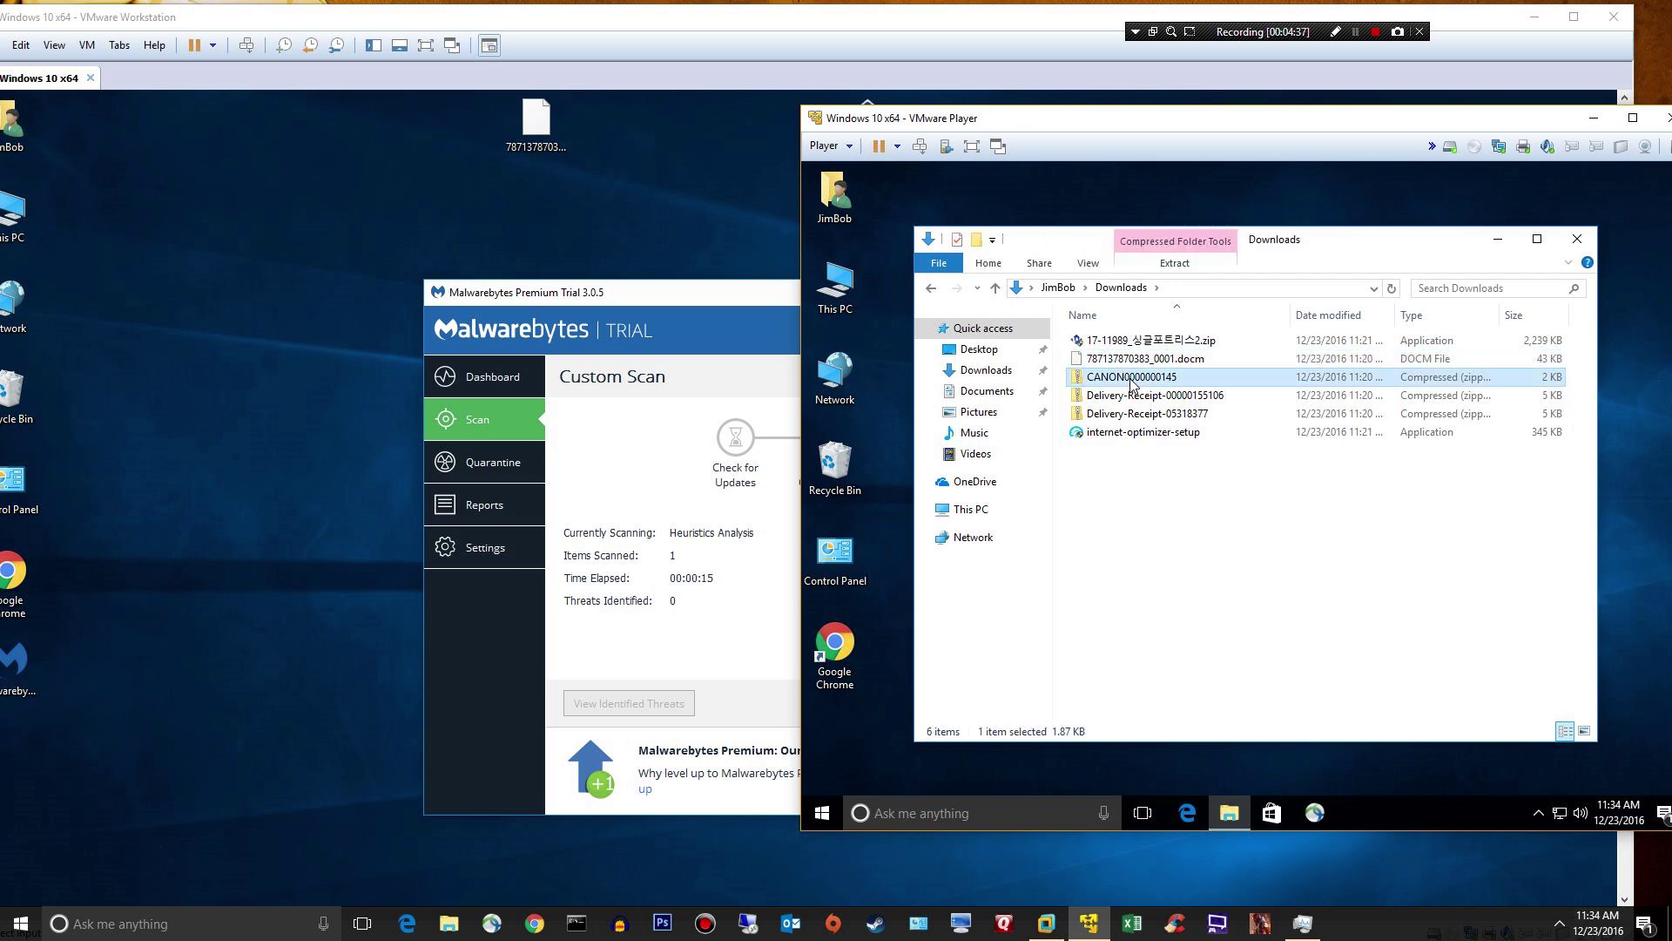
{"action": "left_click_drag", "start_coordinate": [1124, 383], "coordinate": [420, 311]}
{"action": "left_click_drag", "start_coordinate": [296, 221], "coordinate": [296, 222]}
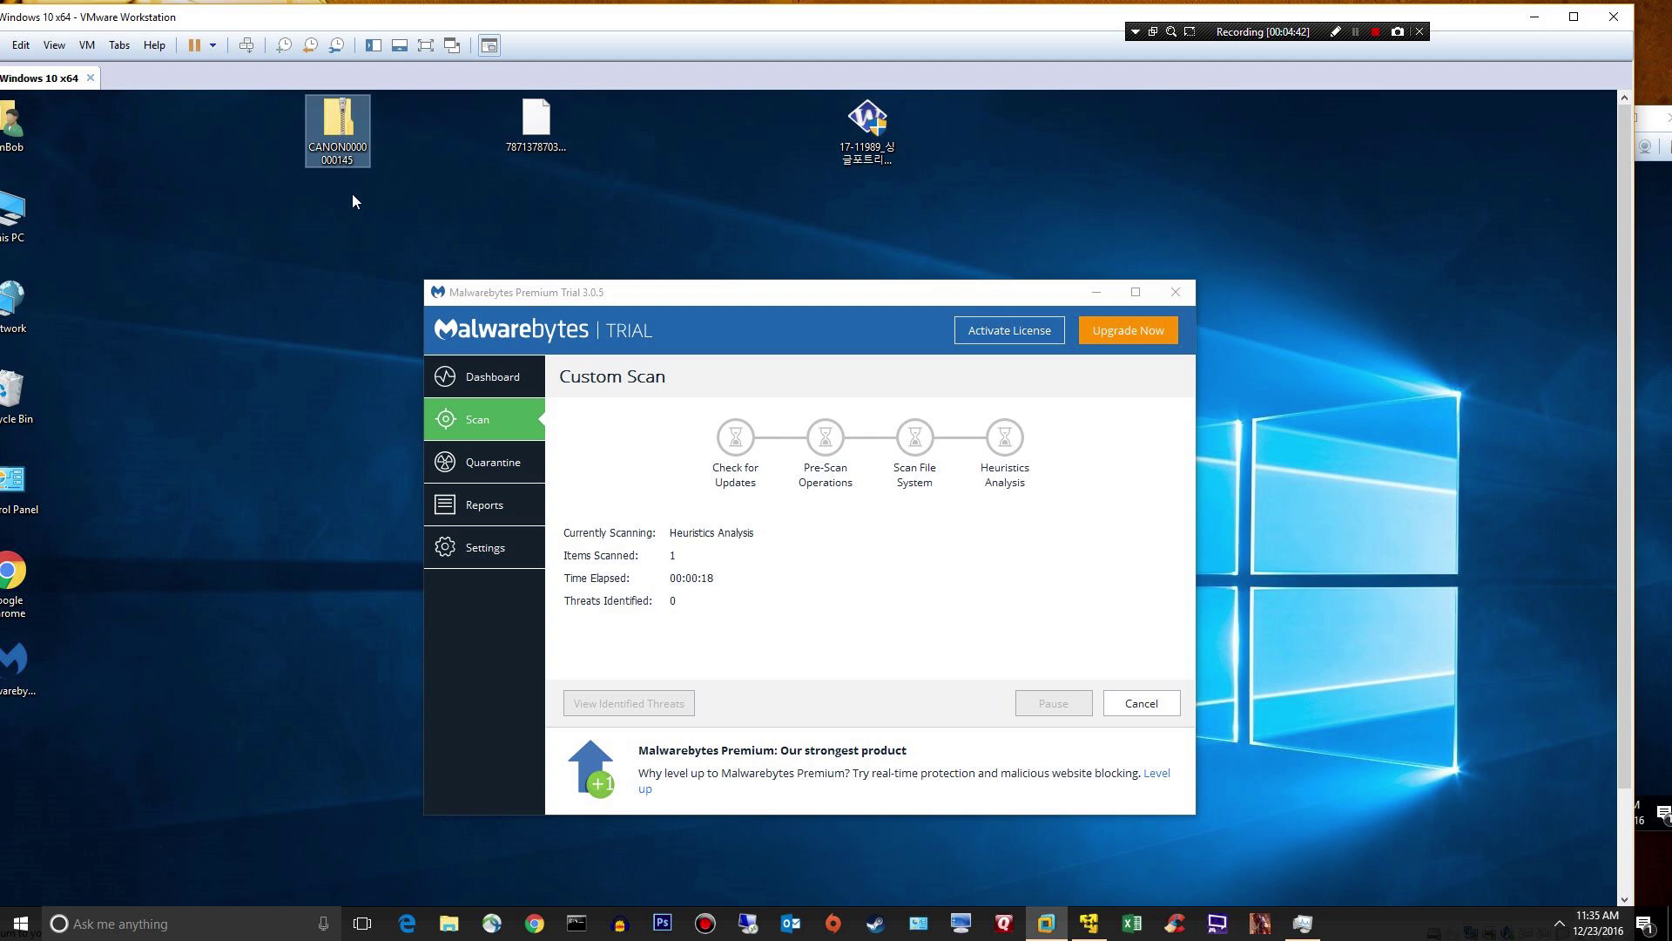
{"action": "double_click", "coordinate": [331, 127]}
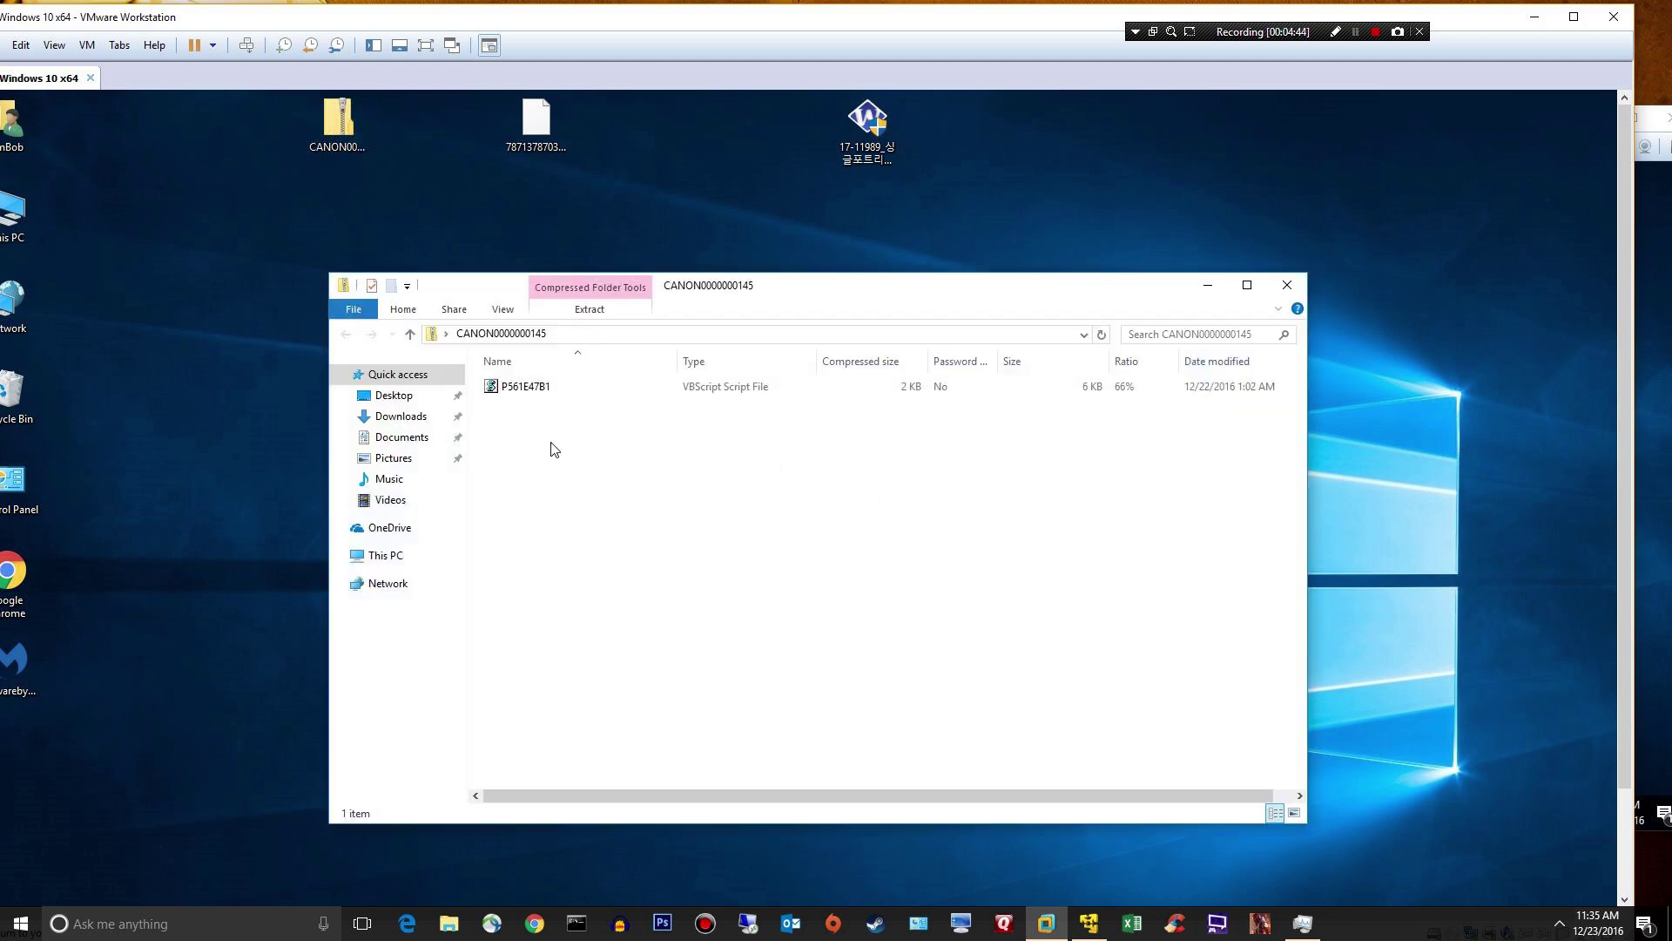
{"action": "left_click_drag", "start_coordinate": [517, 391], "coordinate": [223, 347]}
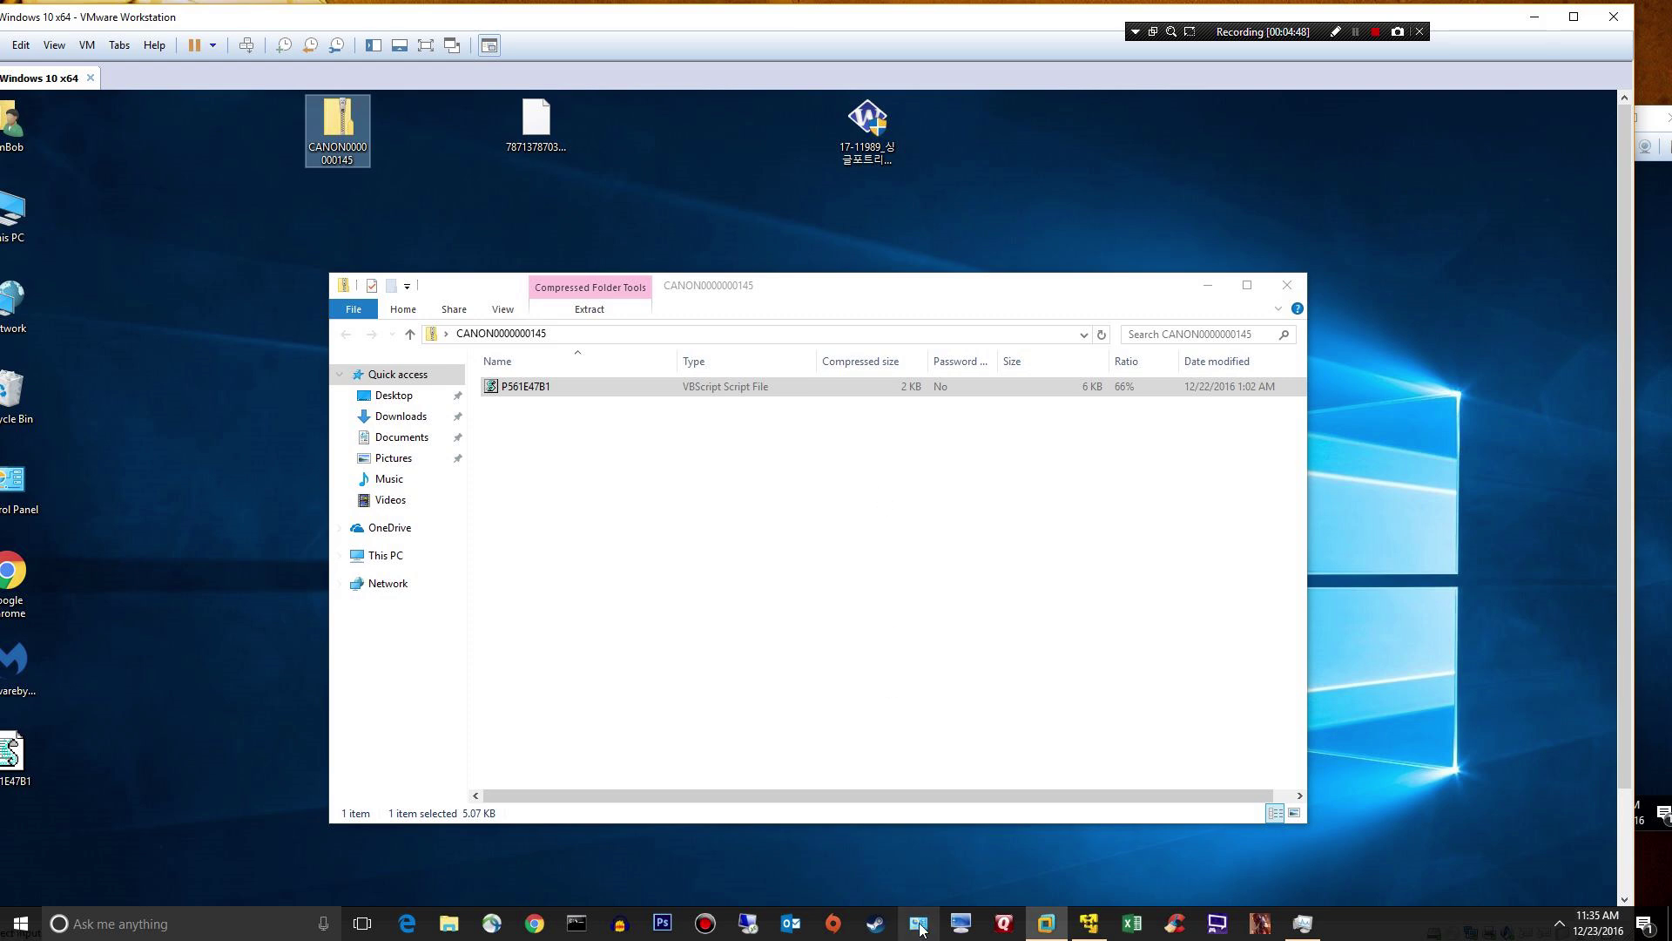
{"action": "left_click", "coordinate": [1569, 17]}
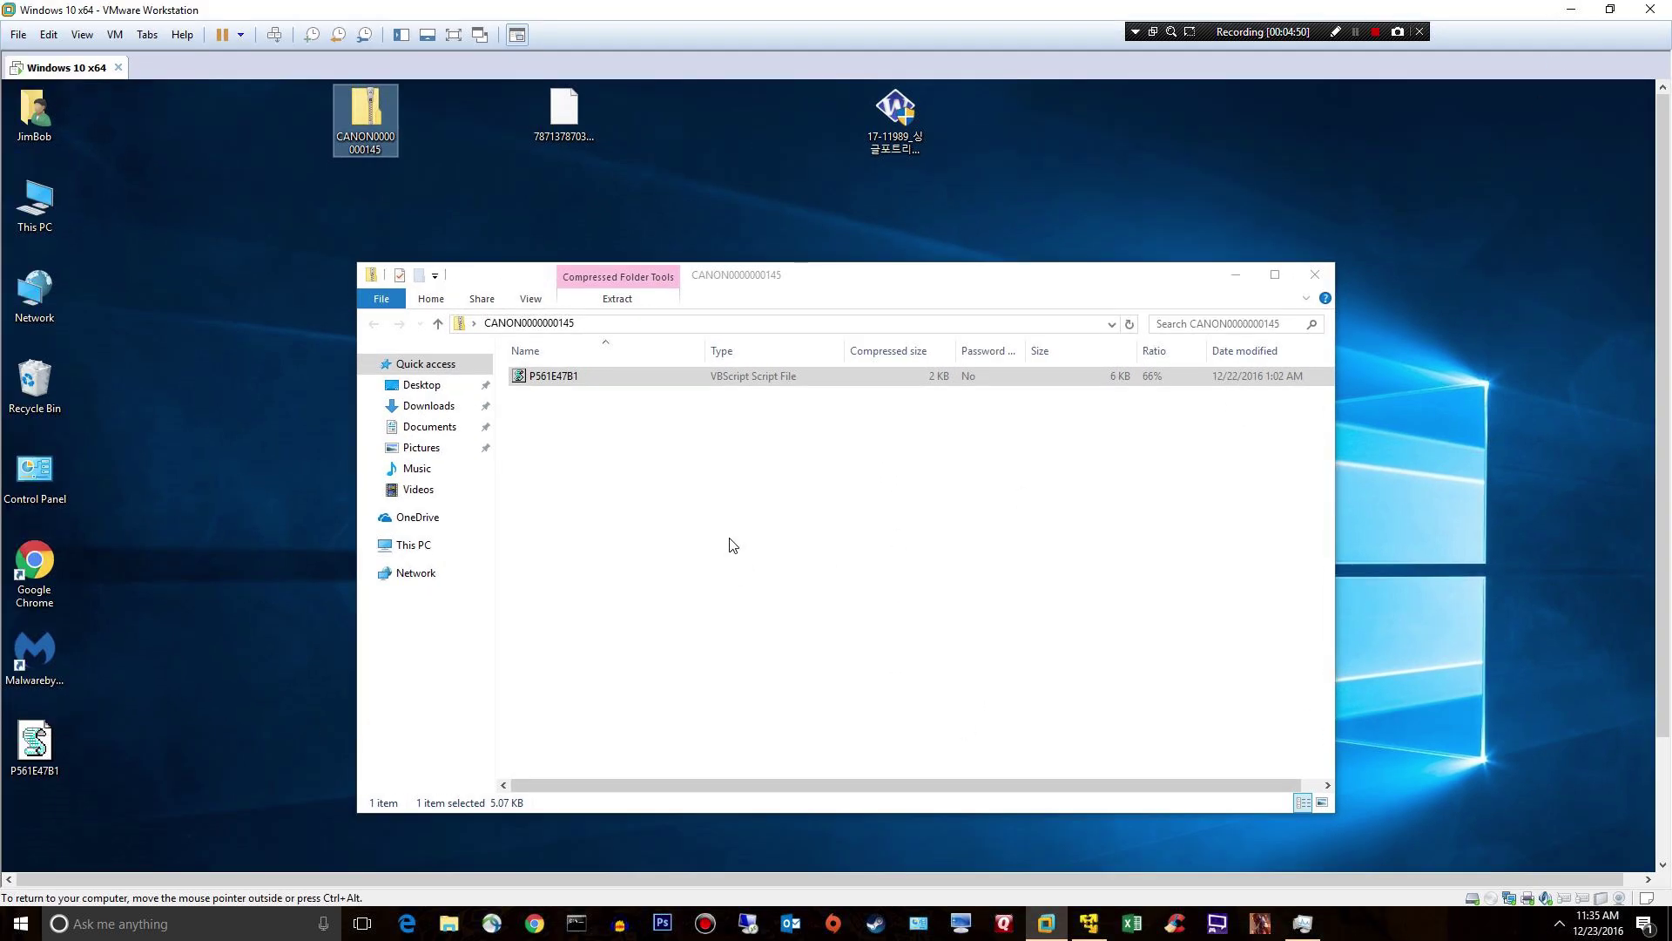
{"action": "left_click", "coordinate": [1315, 274]}
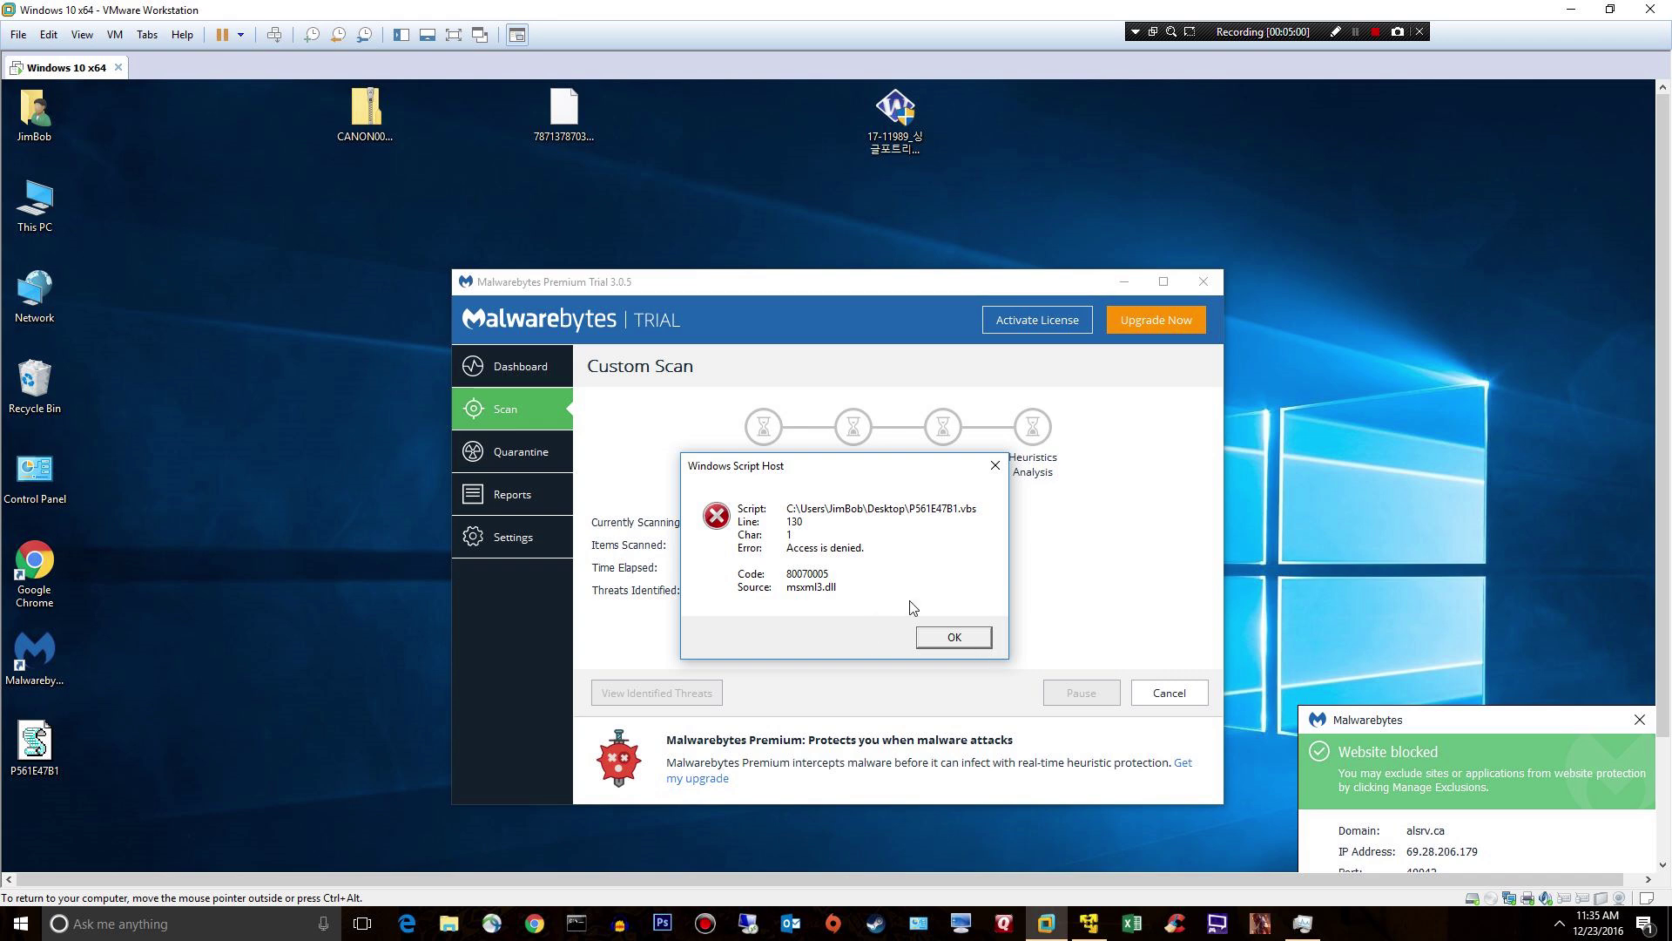
Step: Dismiss the Windows Script Host error and scan the P561E47B1 script on the desktop with Malwarebytes
{"action": "left_click", "coordinate": [932, 642]}
{"action": "scroll", "coordinate": [1663, 704], "scroll_direction": "down", "scroll_amount": 3}
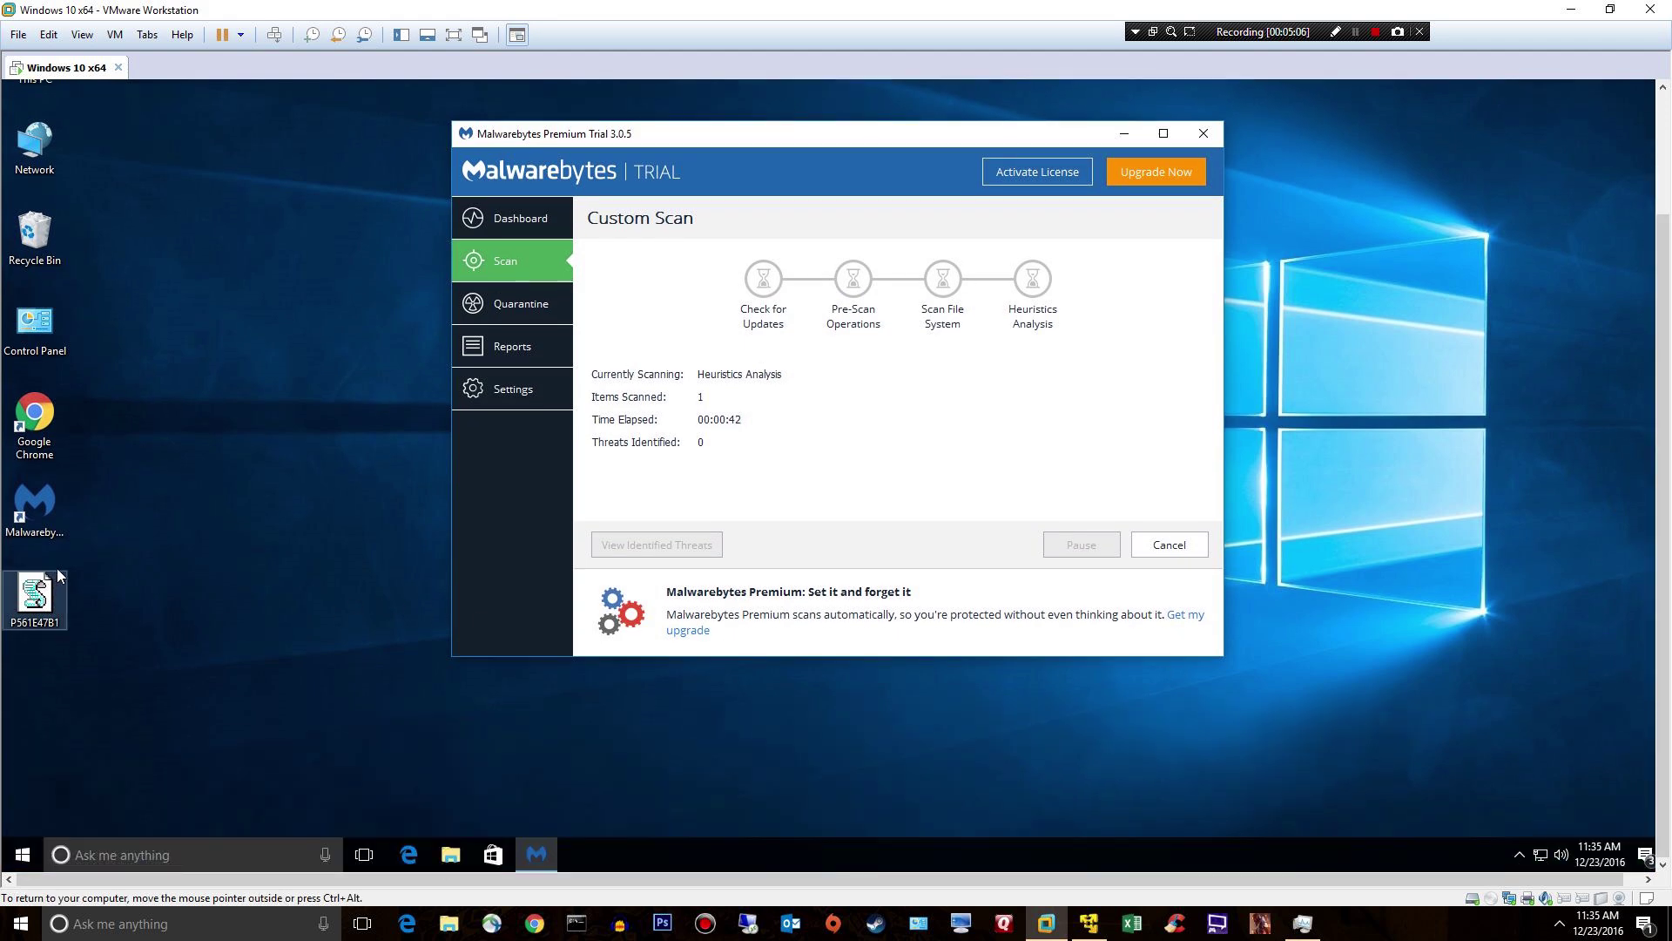
{"action": "right_click", "coordinate": [52, 601]}
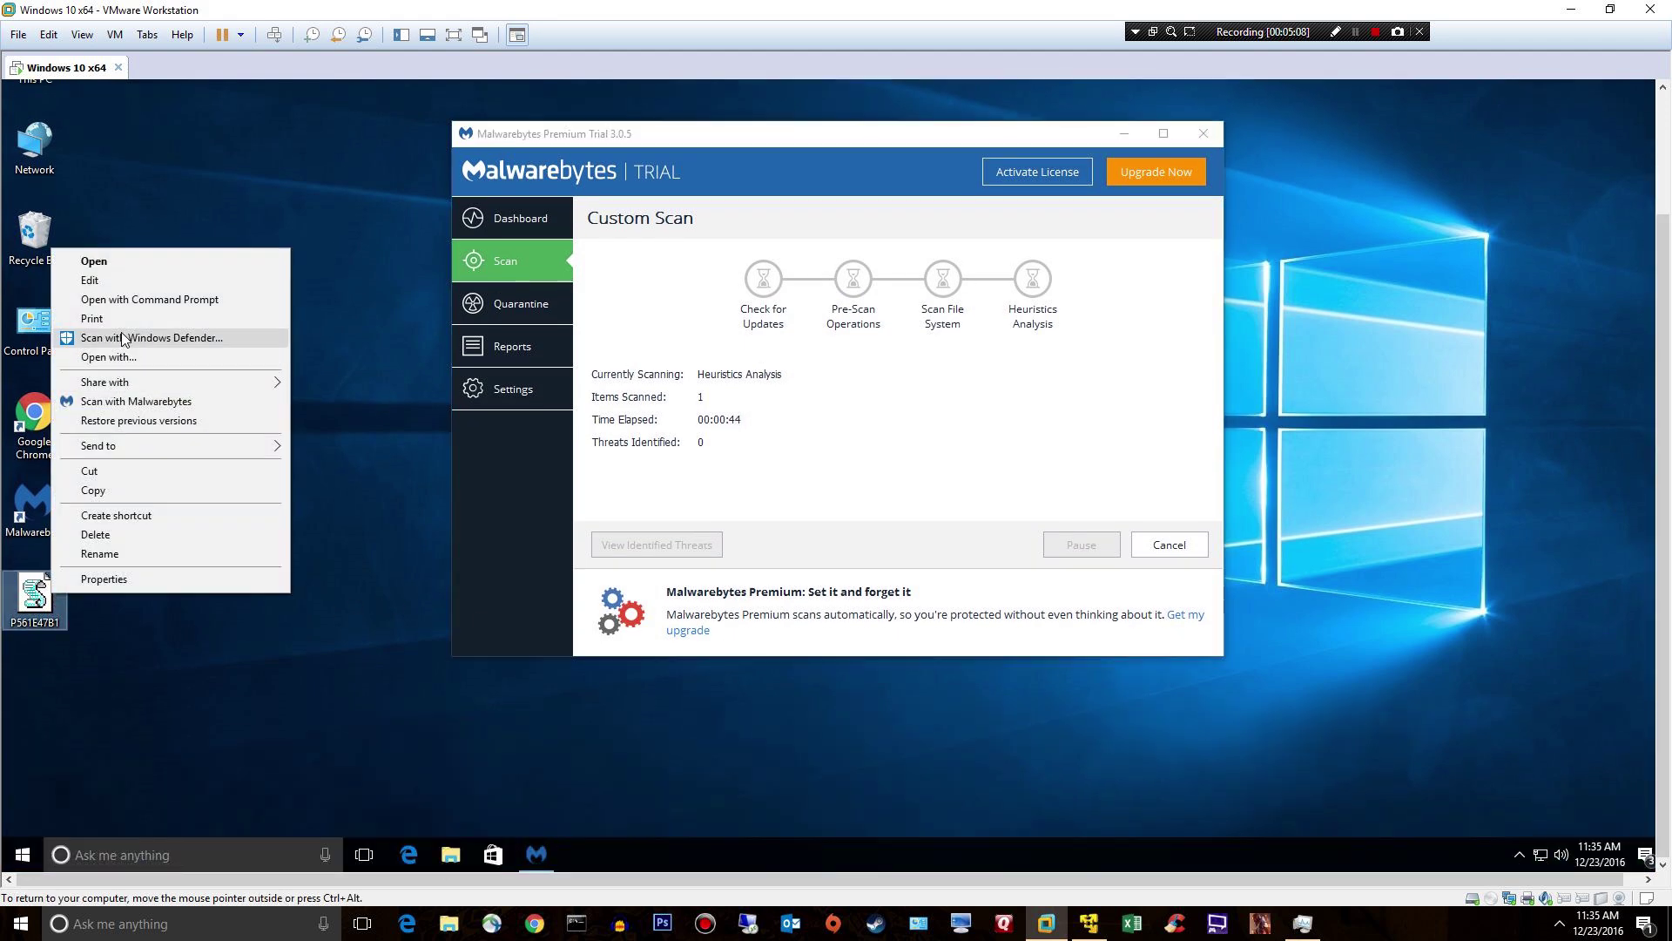
{"action": "left_click", "coordinate": [156, 401]}
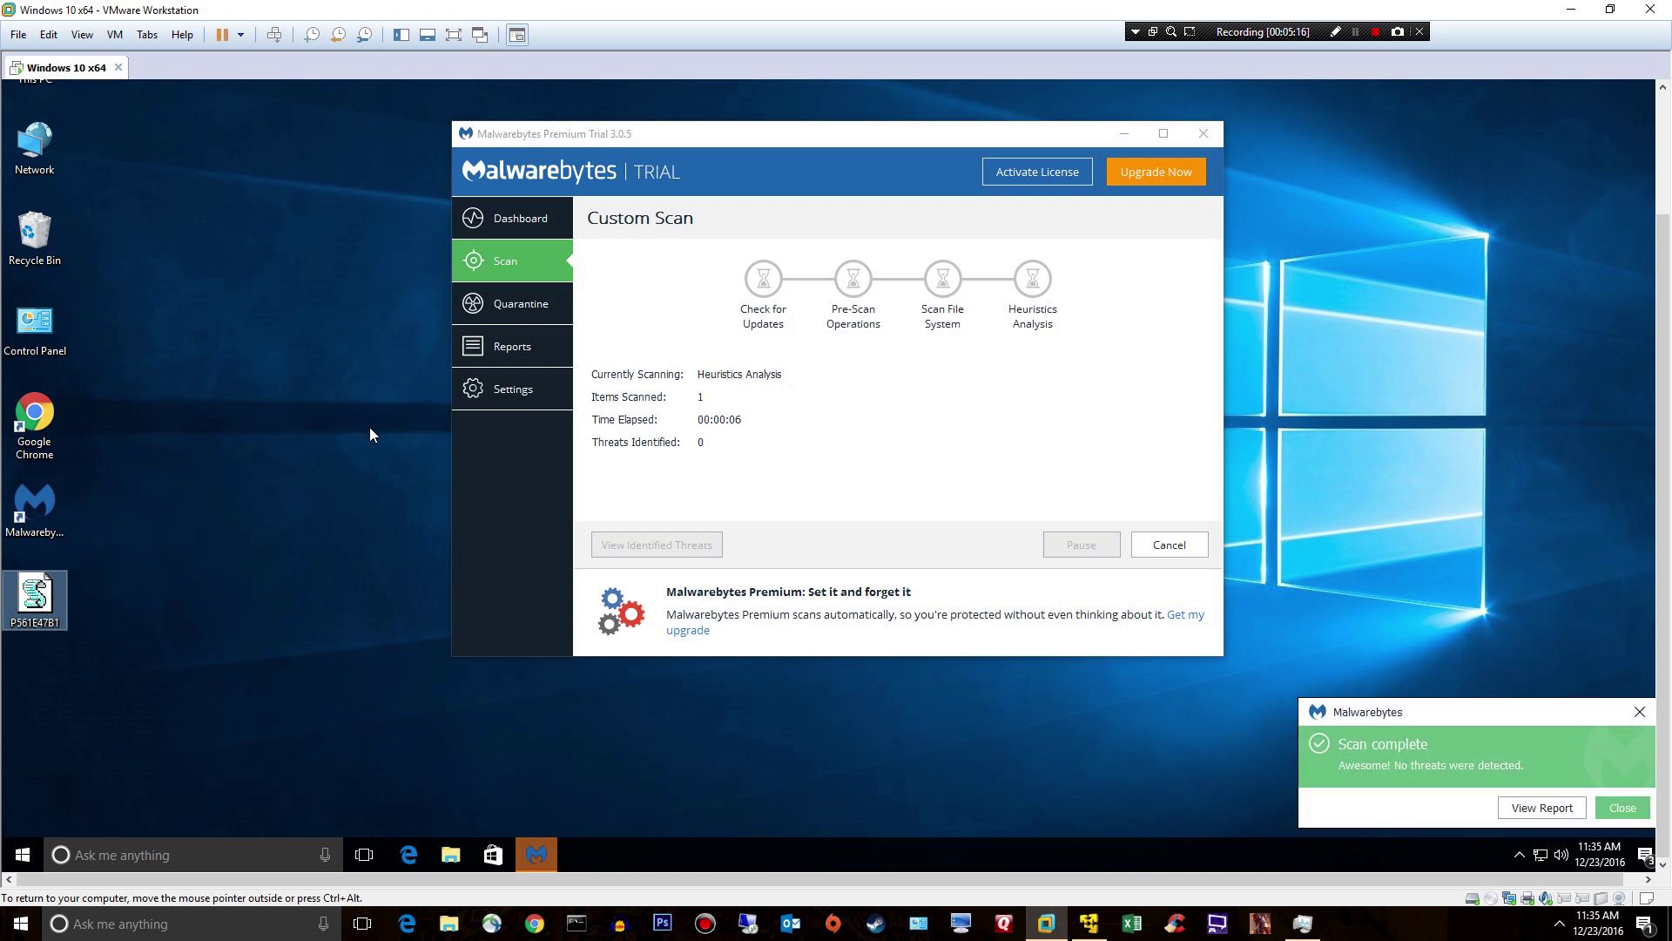
Step: Open virustotal.com in Microsoft Edge inside the Malwarebytes machine
{"action": "left_click", "coordinate": [409, 854]}
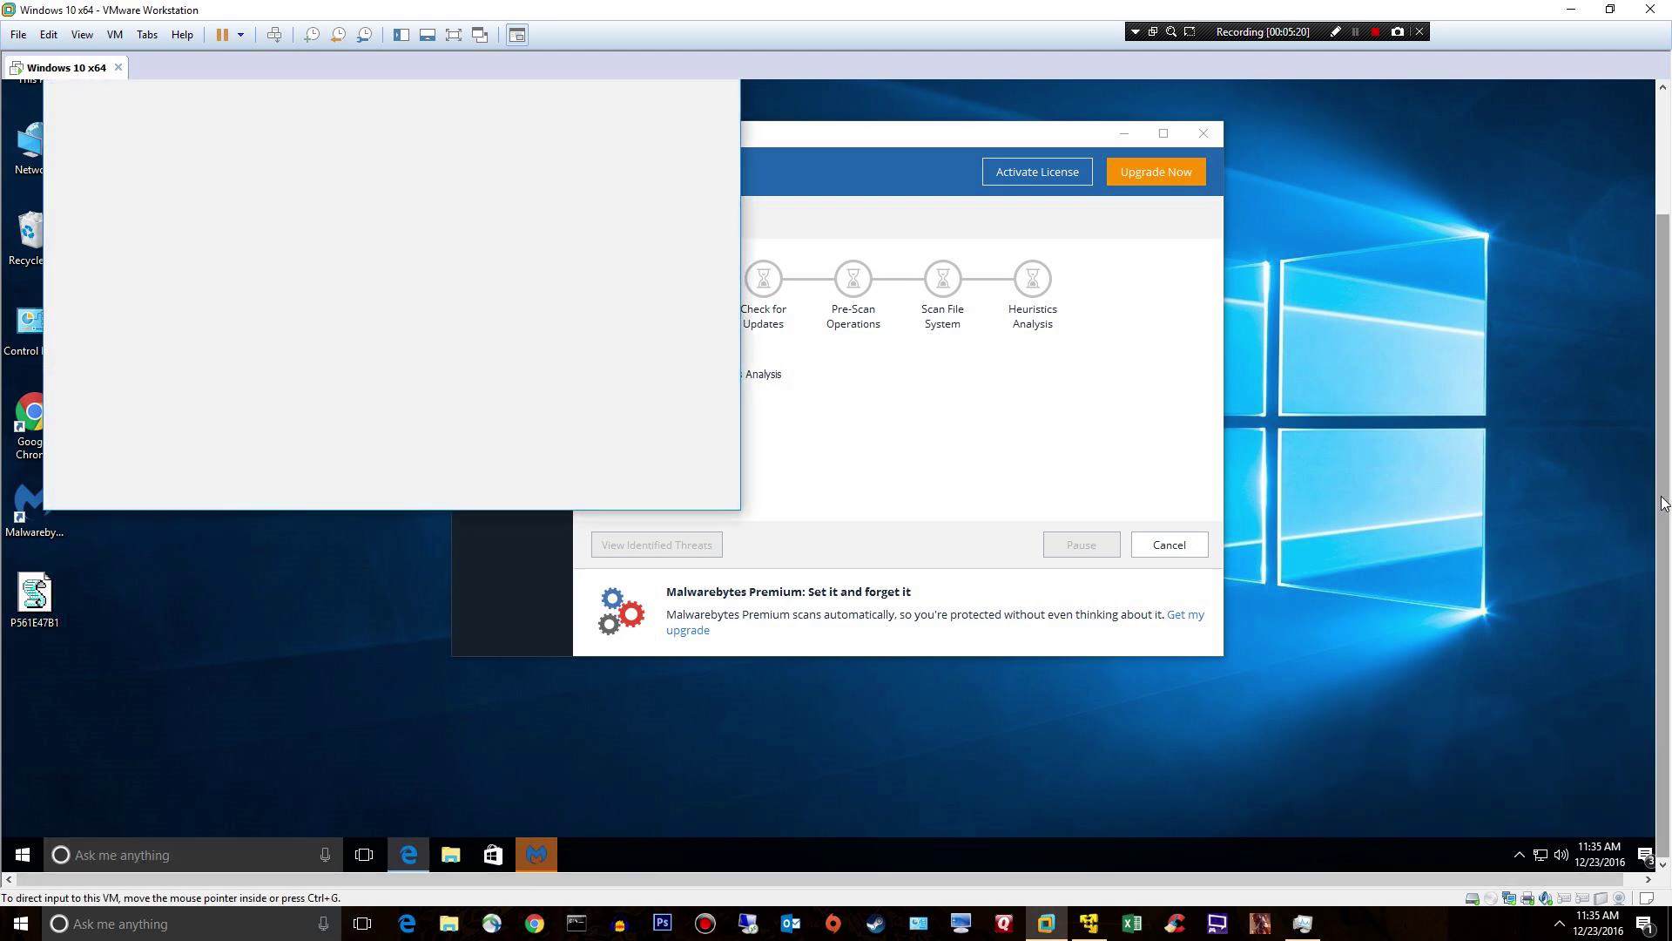
{"action": "scroll", "coordinate": [1663, 505], "scroll_direction": "up", "scroll_amount": 3}
{"action": "left_click_drag", "start_coordinate": [422, 130], "coordinate": [743, 183]}
{"action": "left_click", "coordinate": [724, 215]}
{"action": "type", "text": "virus"}
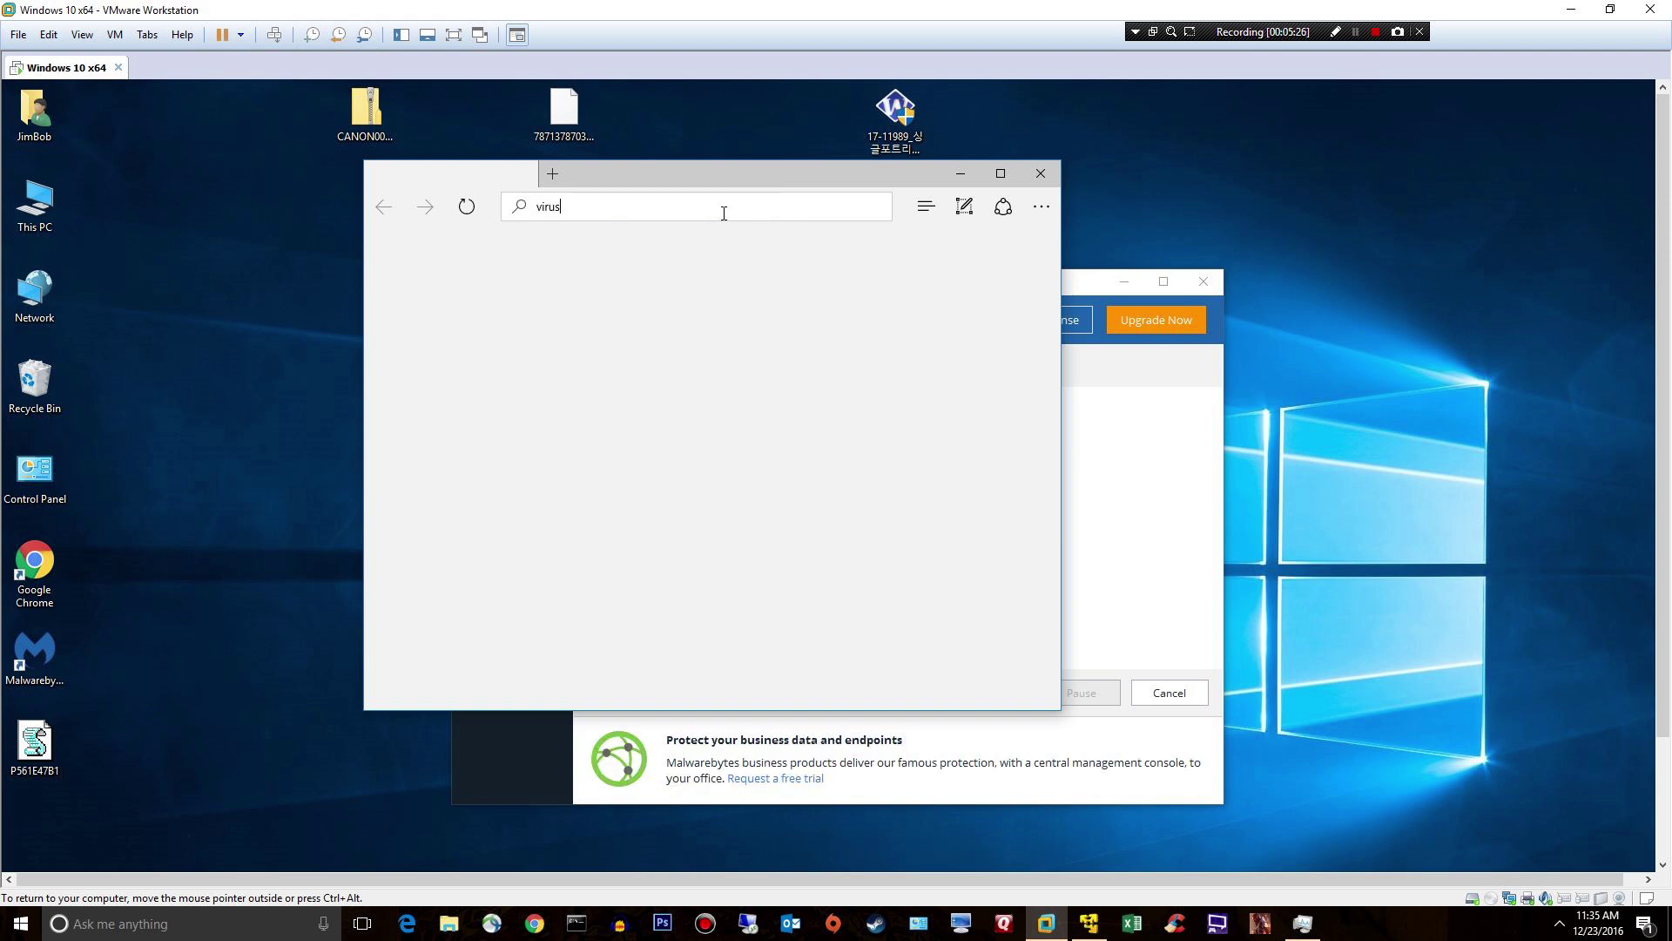
{"action": "type", "text": "total.com"}
{"action": "key", "text": "Return"}
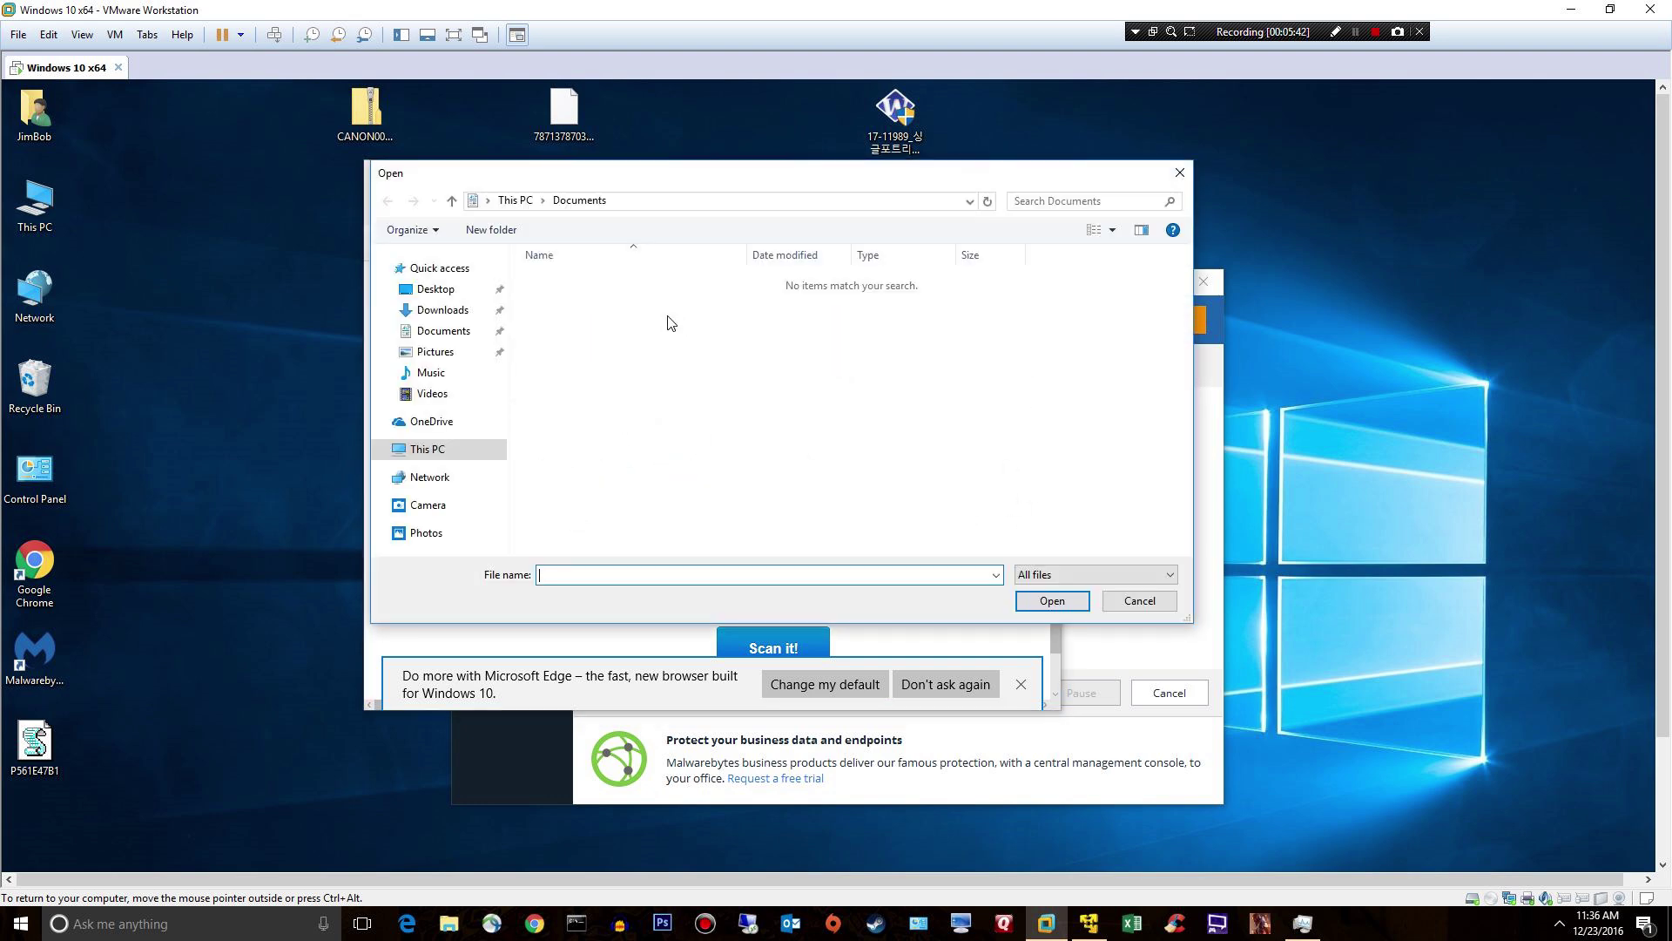
Step: Submit P561E47B1 from the desktop to VirusTotal, check its detection ratio and close the analysis notice
{"action": "left_click", "coordinate": [436, 288]}
{"action": "left_click", "coordinate": [604, 339]}
{"action": "left_click", "coordinate": [1052, 600]}
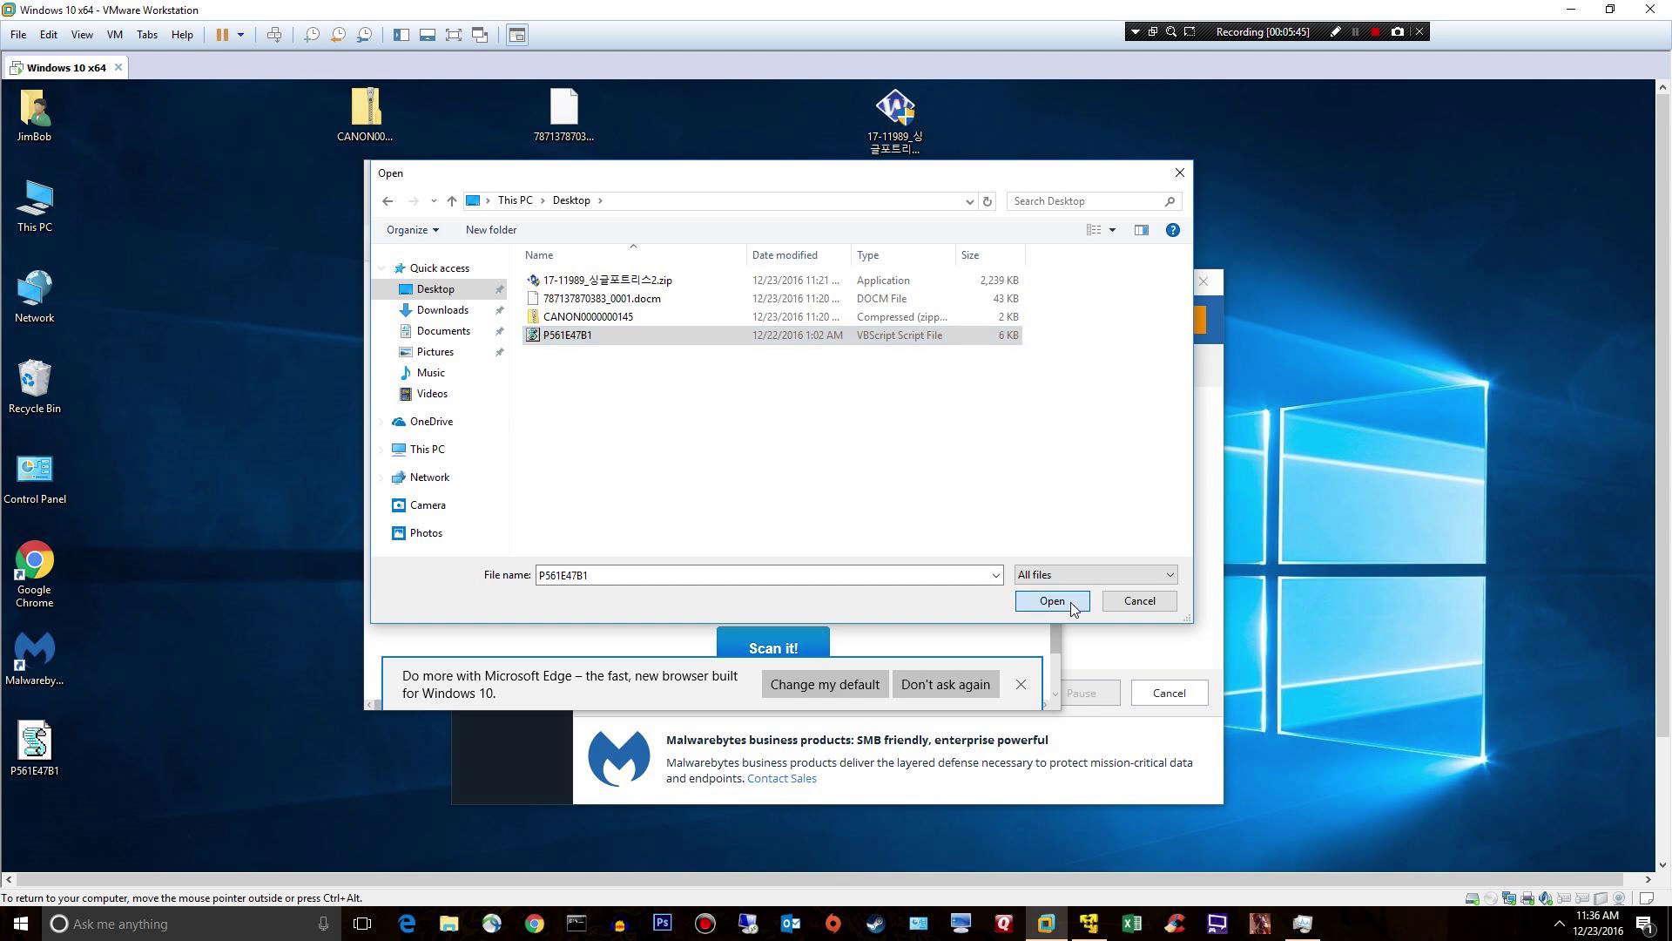
{"action": "left_click", "coordinate": [772, 646]}
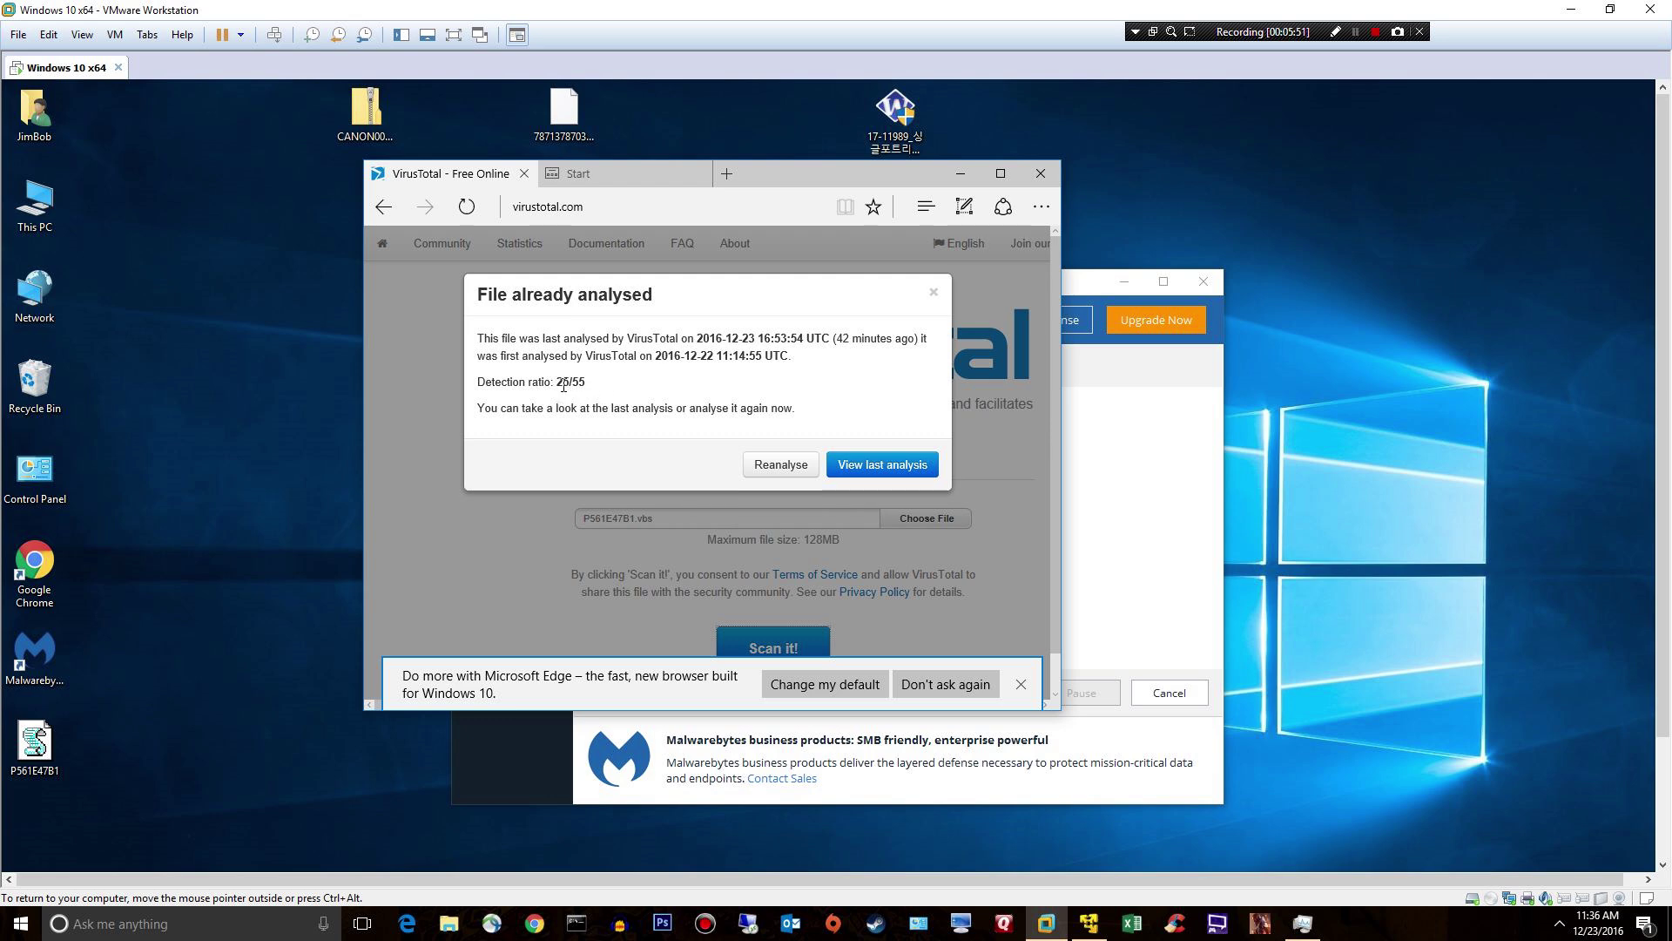
{"action": "left_click_drag", "start_coordinate": [571, 381], "coordinate": [555, 386]}
{"action": "left_click", "coordinate": [933, 293]}
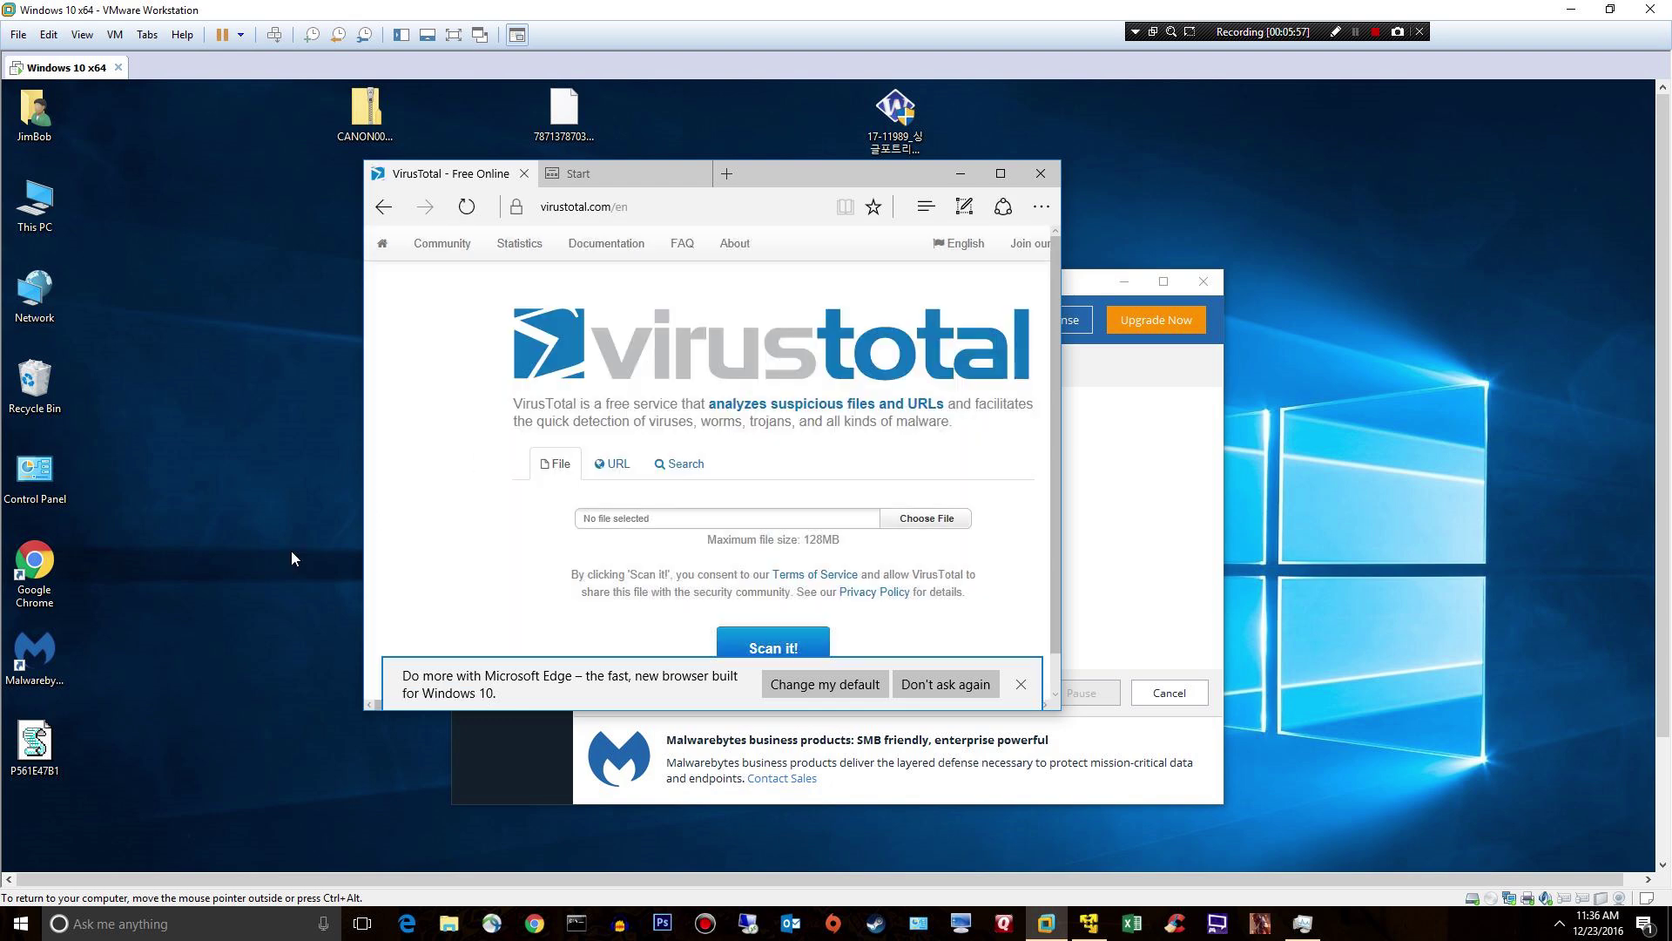
Step: Scan P561E47B1 with Malwarebytes again from an open spot on the desktop and minimize the browser
{"action": "left_click_drag", "start_coordinate": [33, 741], "coordinate": [168, 295]}
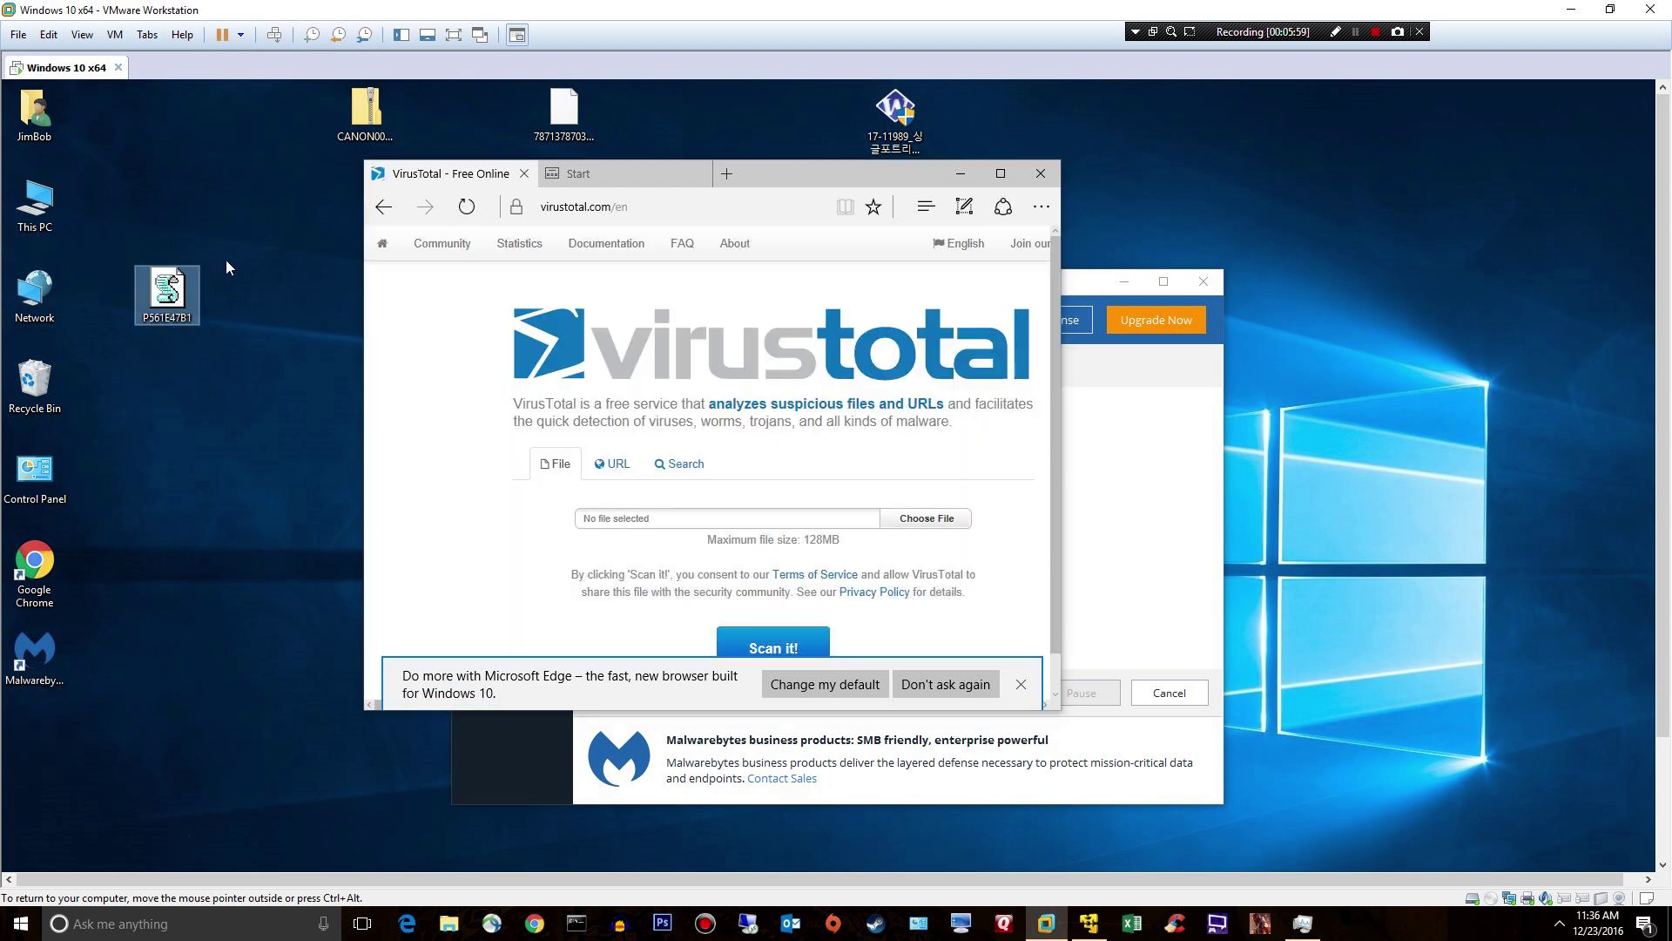
{"action": "right_click", "coordinate": [171, 305]}
{"action": "left_click", "coordinate": [260, 460]}
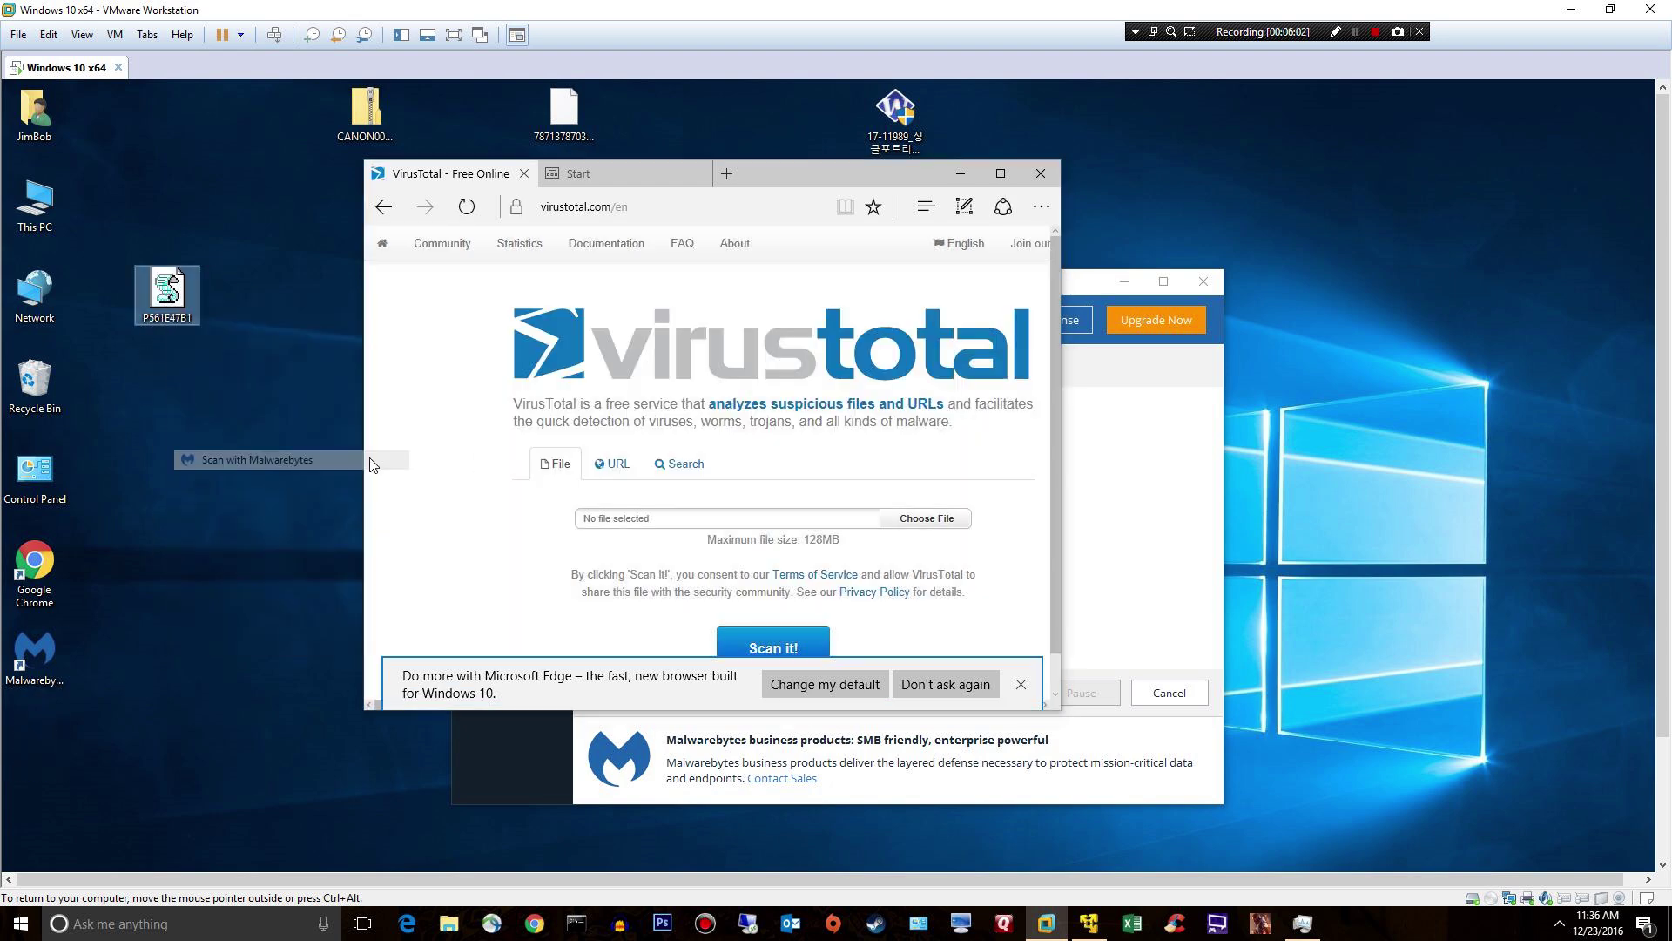
{"action": "left_click", "coordinate": [960, 173]}
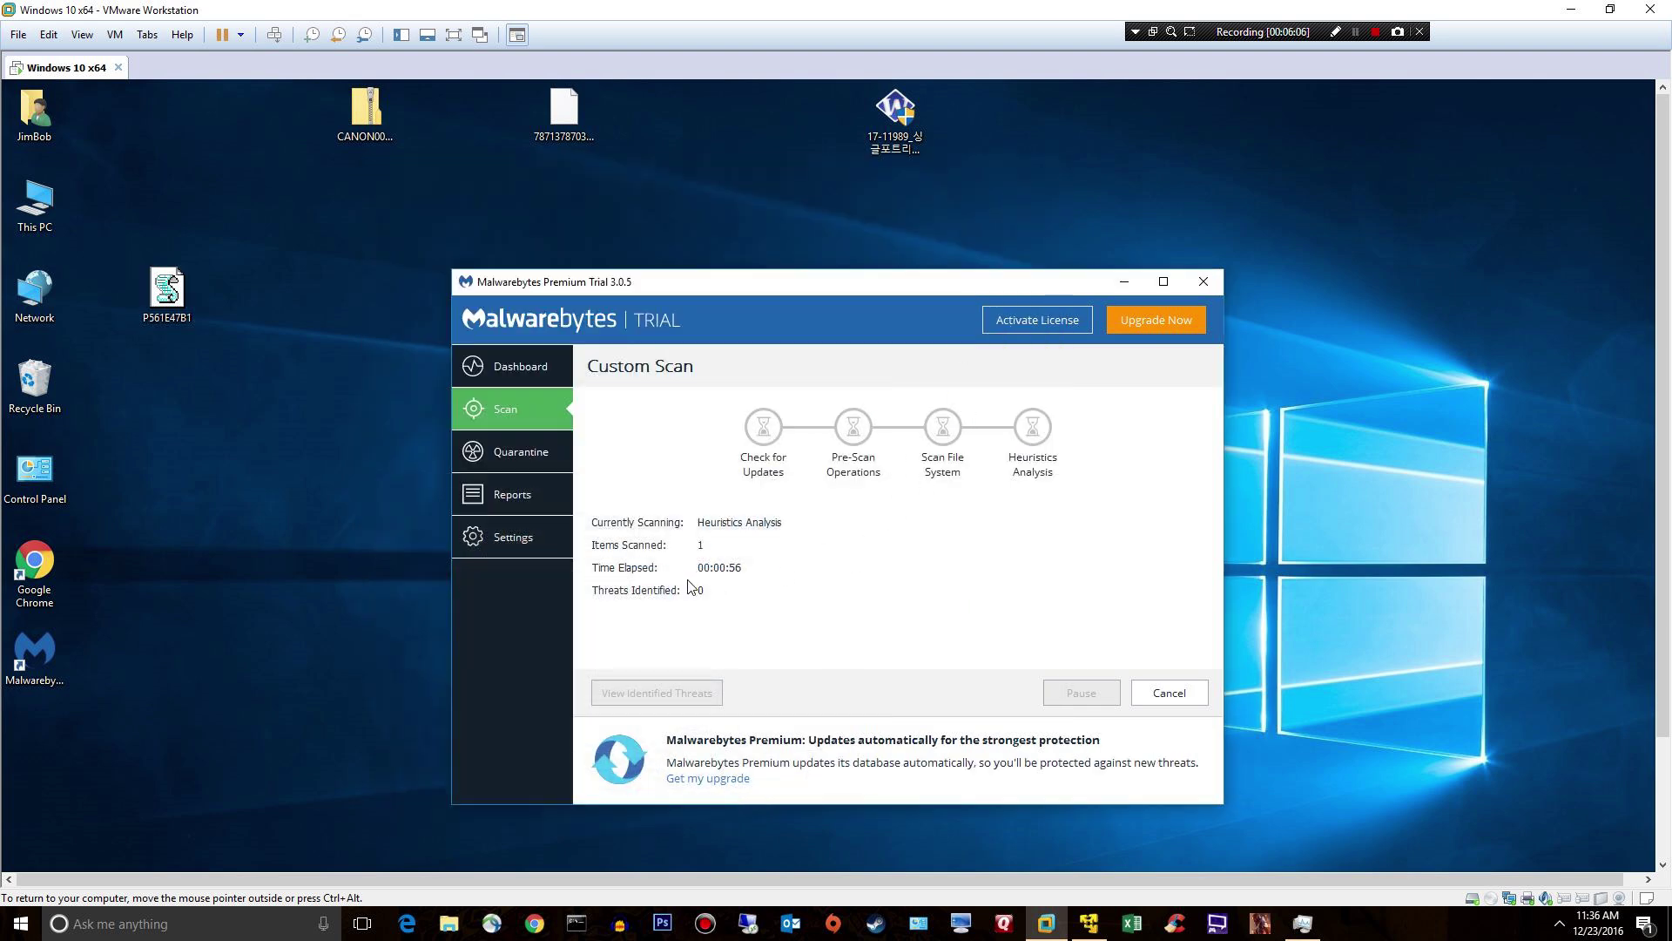
Step: Move the P561E47B1 script icon across the desktop to a spot beside the Malwarebytes window
{"action": "left_click_drag", "start_coordinate": [168, 292], "coordinate": [346, 422]}
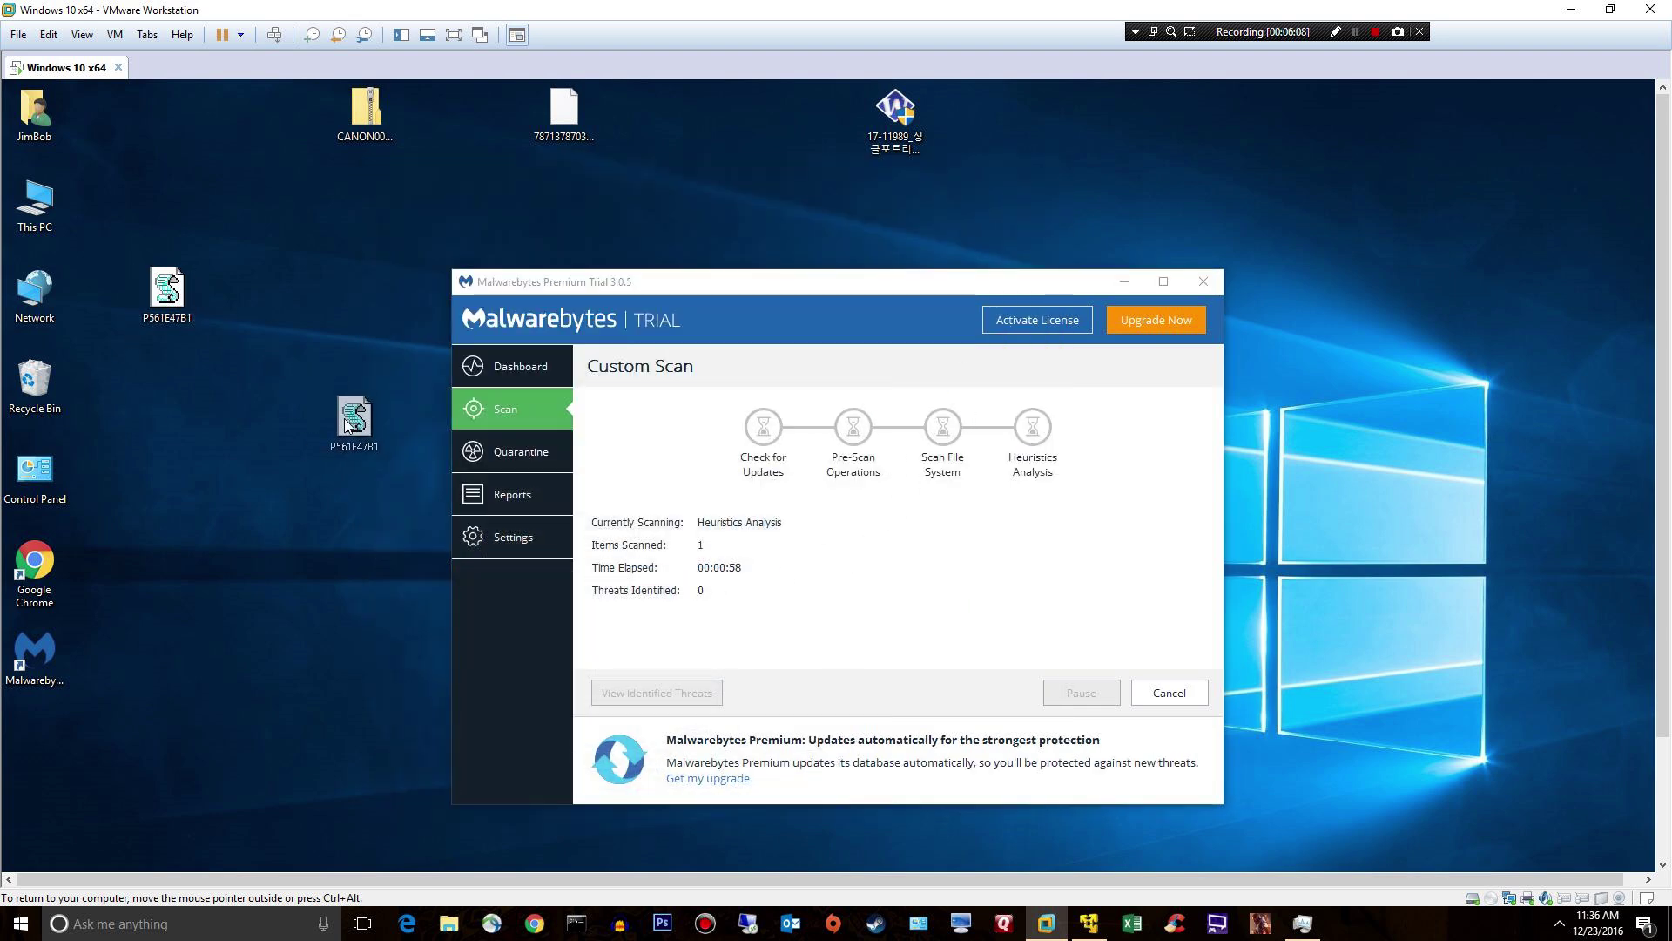
{"action": "left_click_drag", "start_coordinate": [277, 345], "coordinate": [307, 385]}
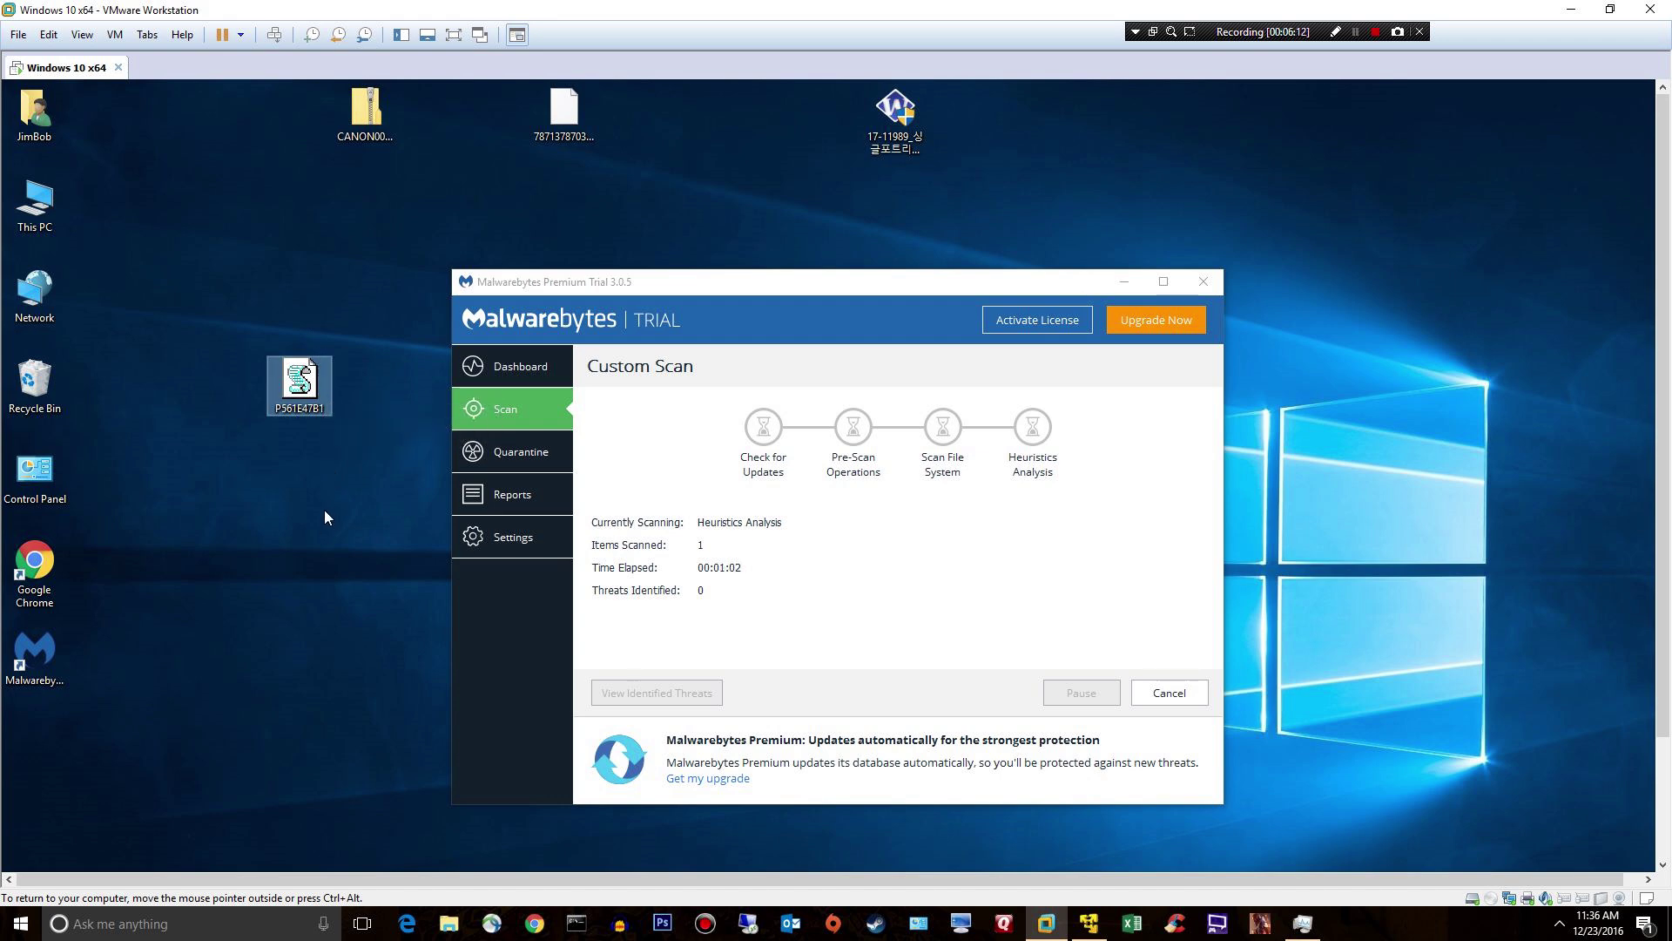
{"action": "right_click", "coordinate": [297, 384]}
{"action": "left_click", "coordinate": [286, 375]}
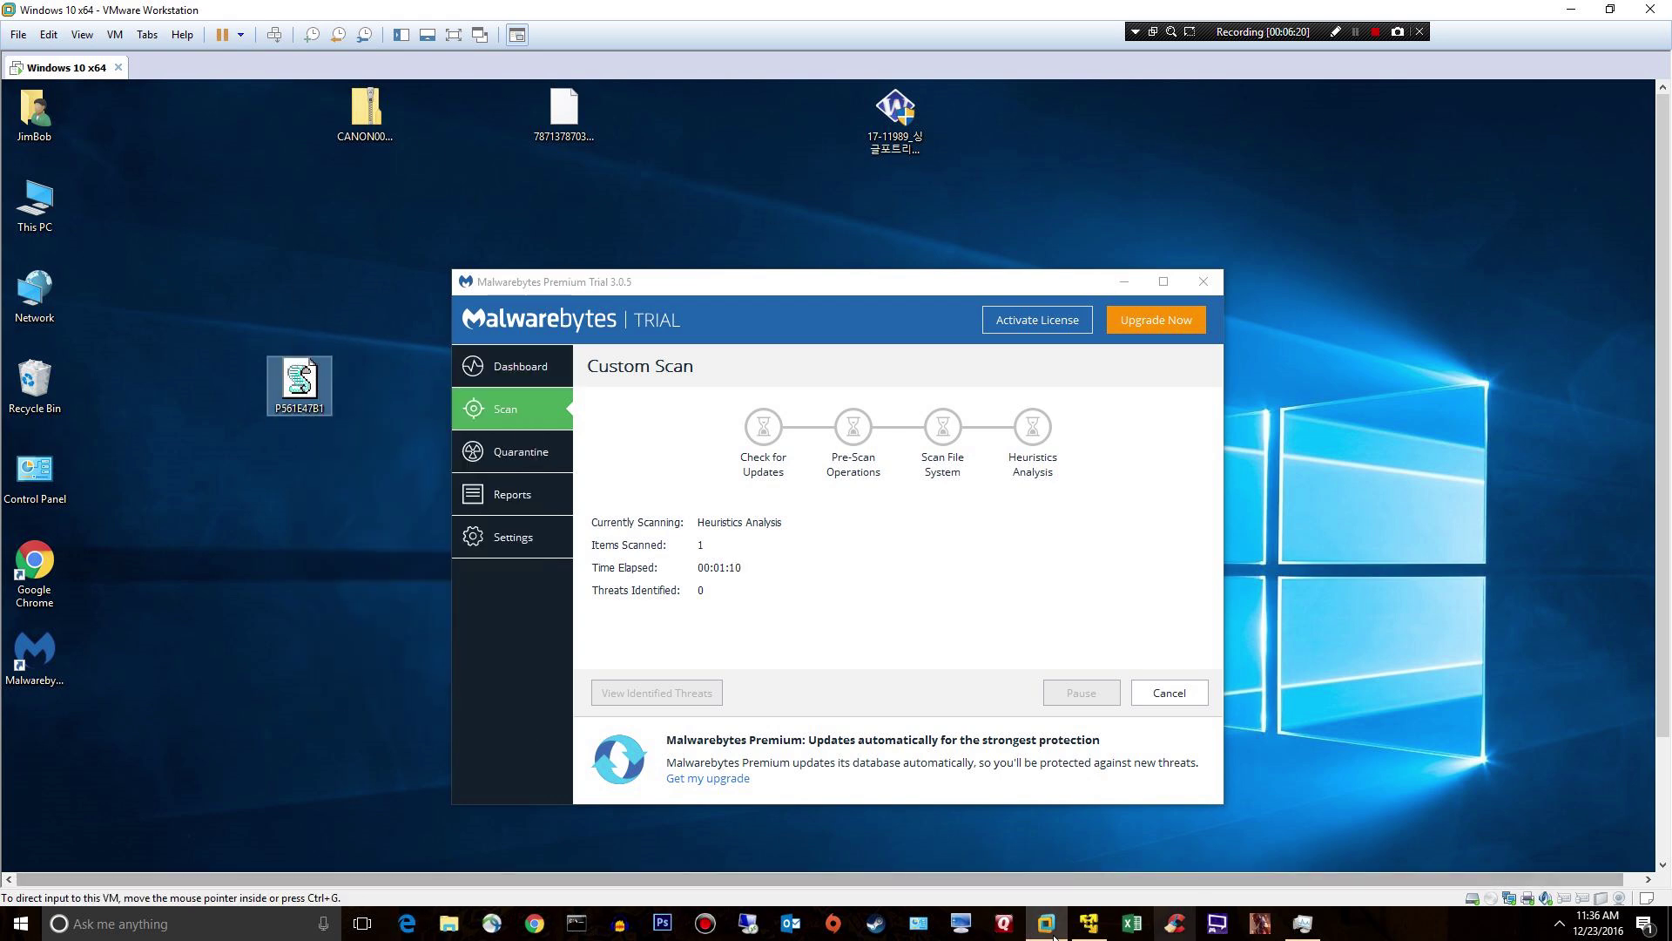
{"action": "left_click", "coordinate": [1089, 923]}
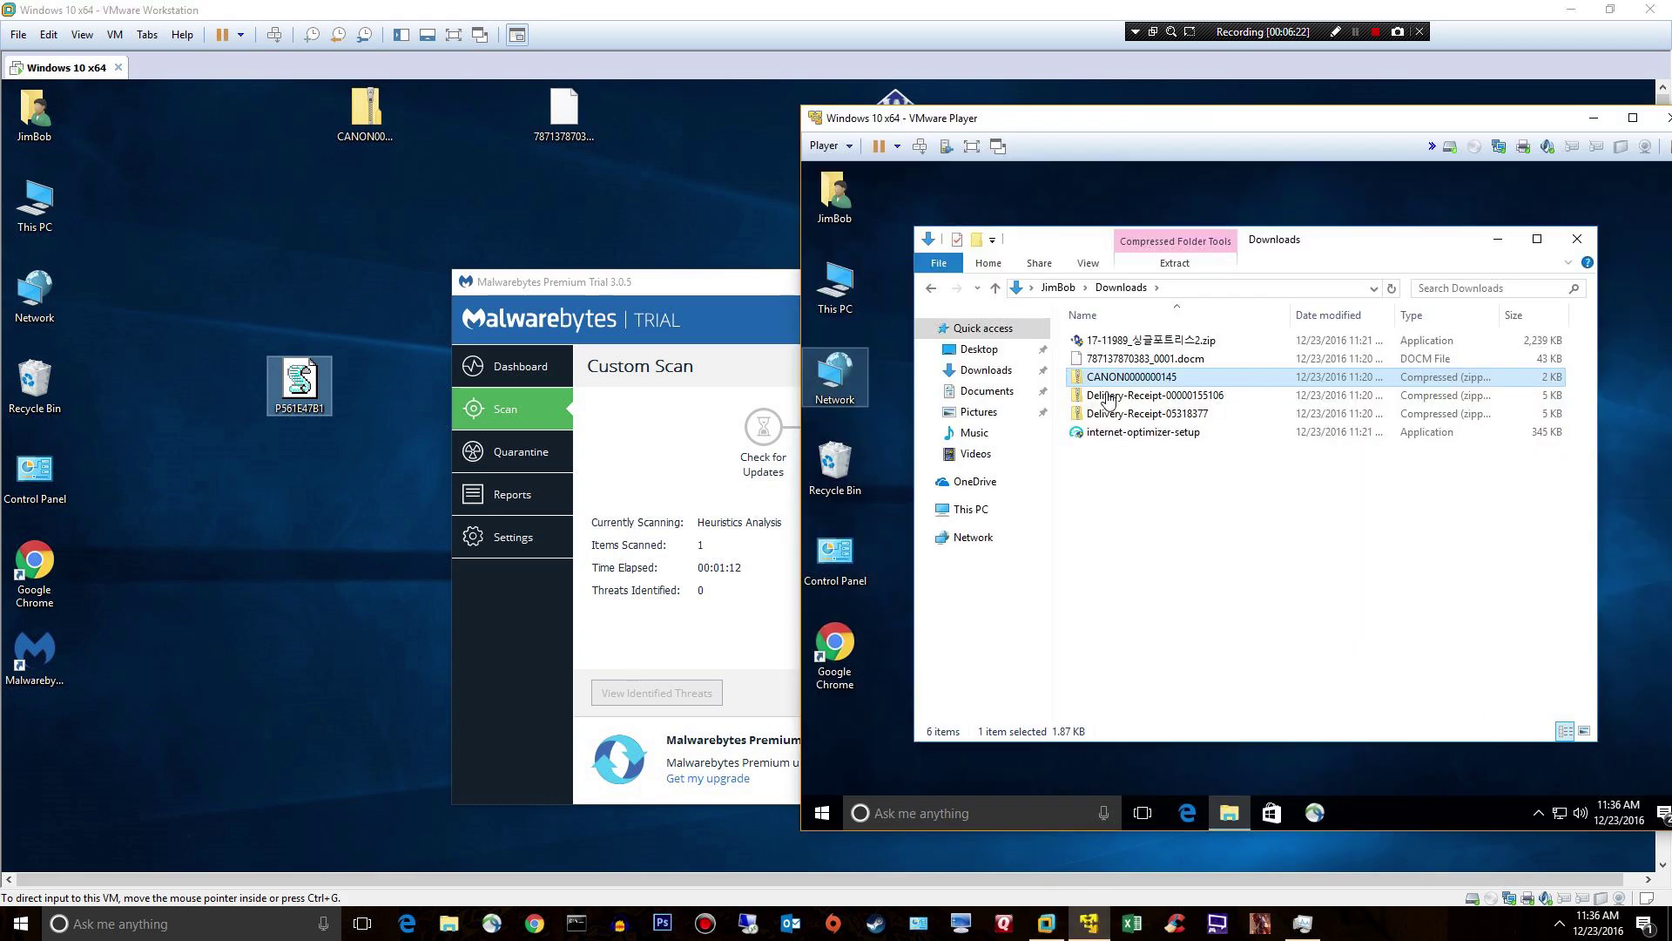
{"action": "left_click_drag", "start_coordinate": [1124, 395], "coordinate": [65, 315]}
{"action": "left_click_drag", "start_coordinate": [317, 223], "coordinate": [312, 224]}
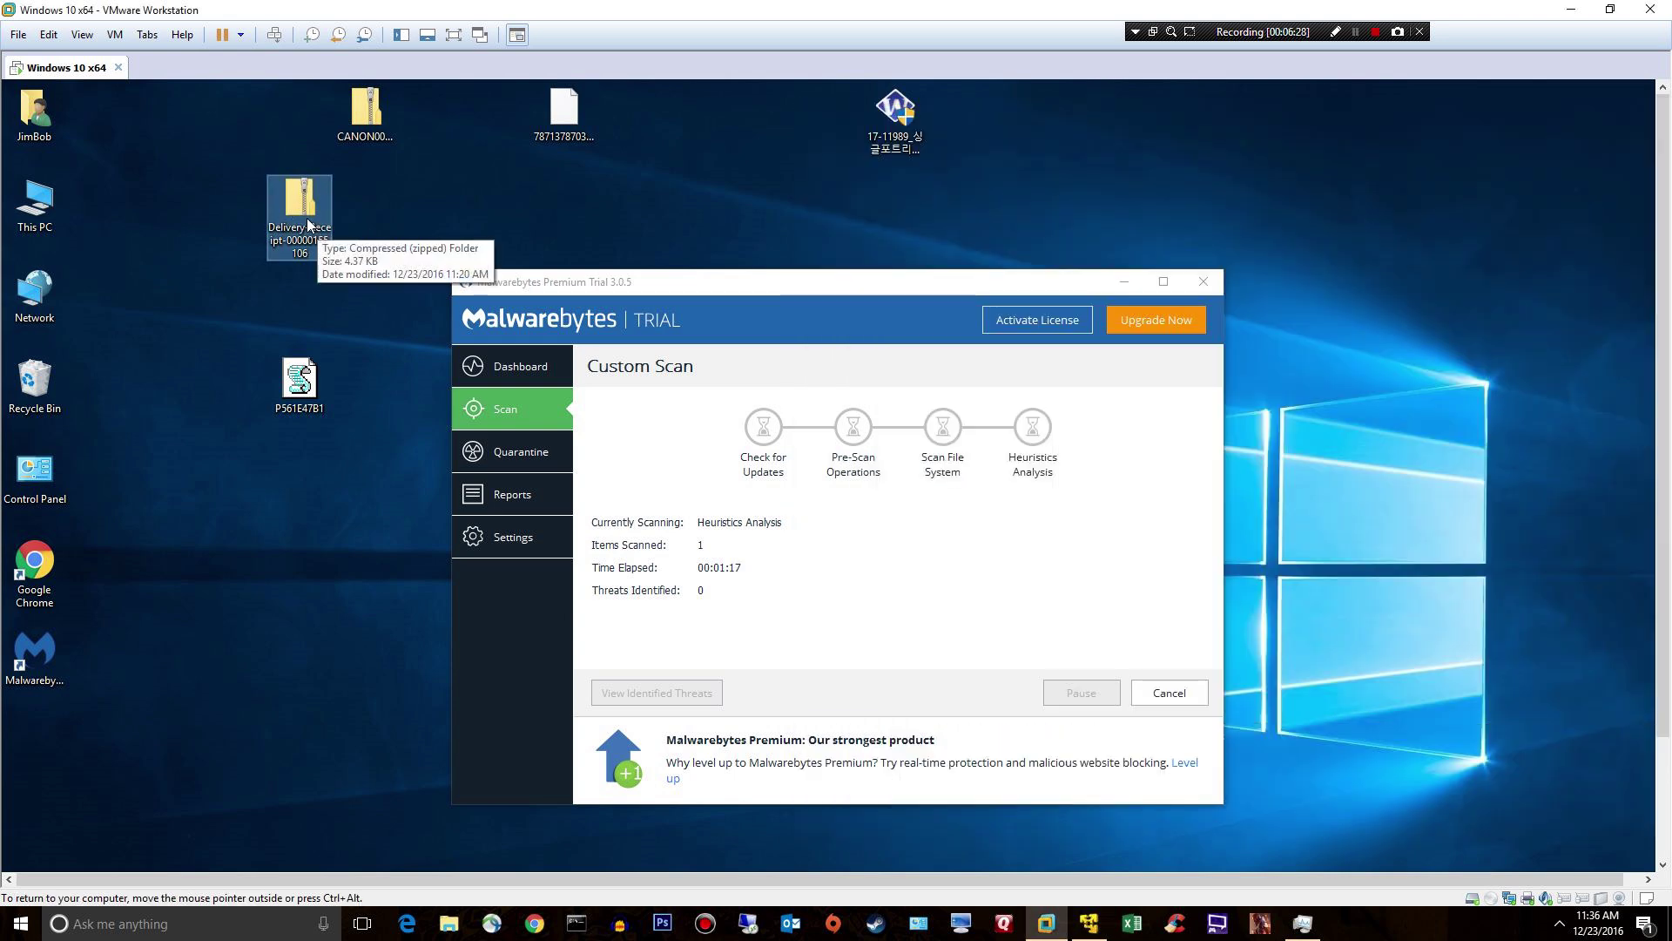
{"action": "right_click", "coordinate": [312, 206]}
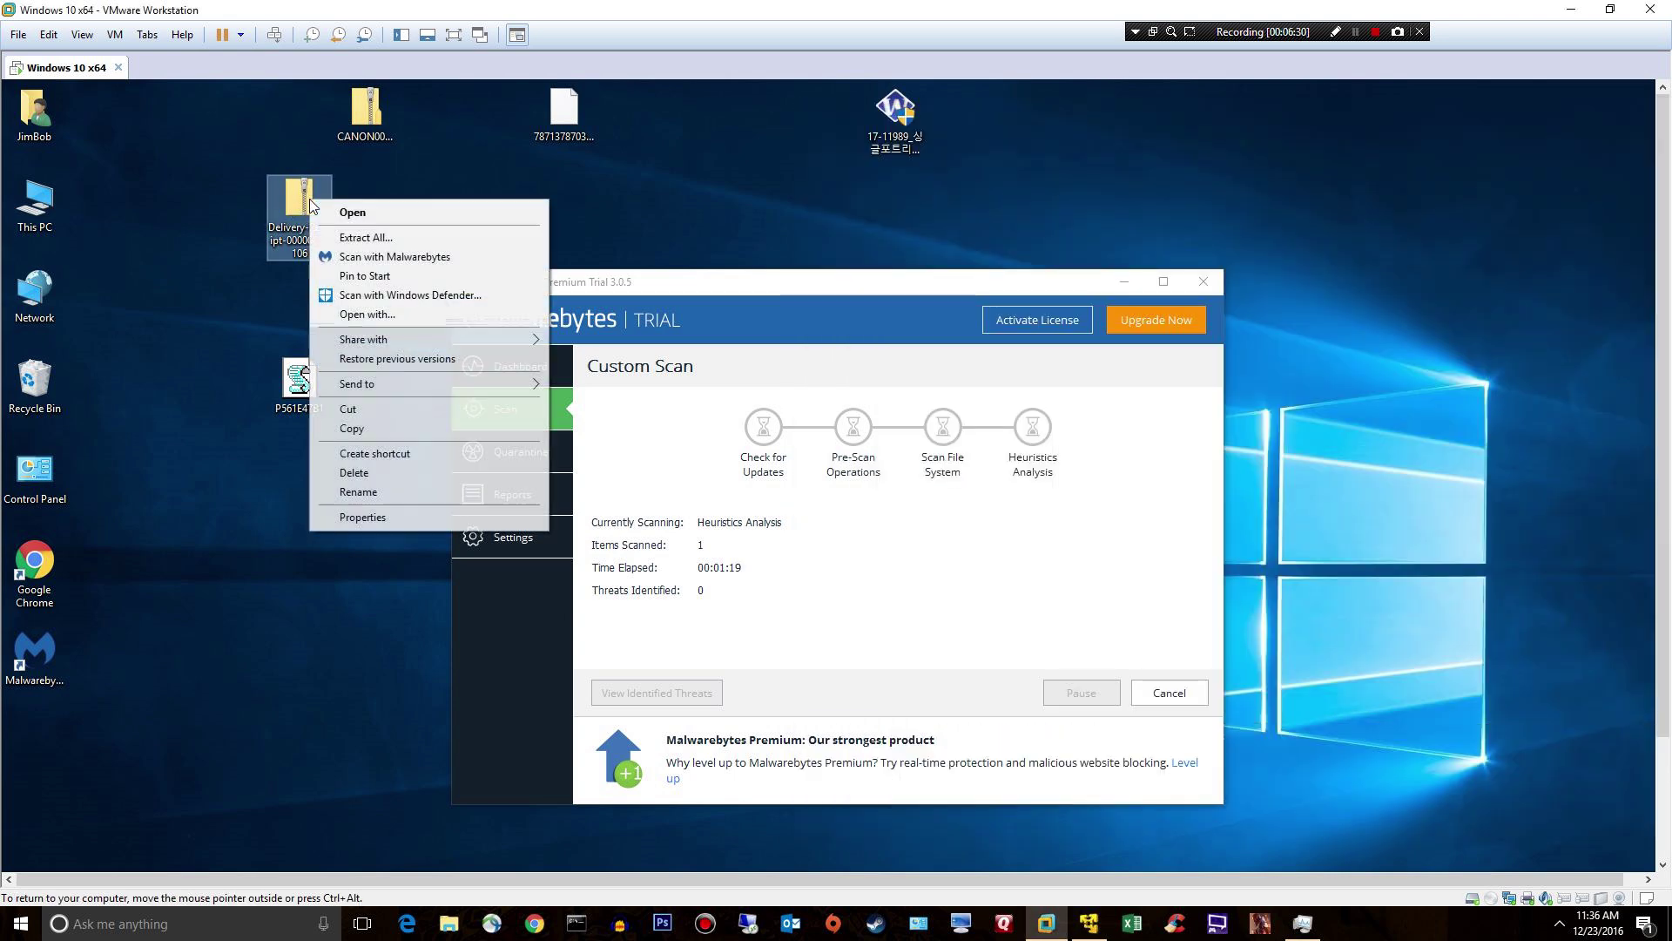
{"action": "left_click", "coordinate": [488, 255]}
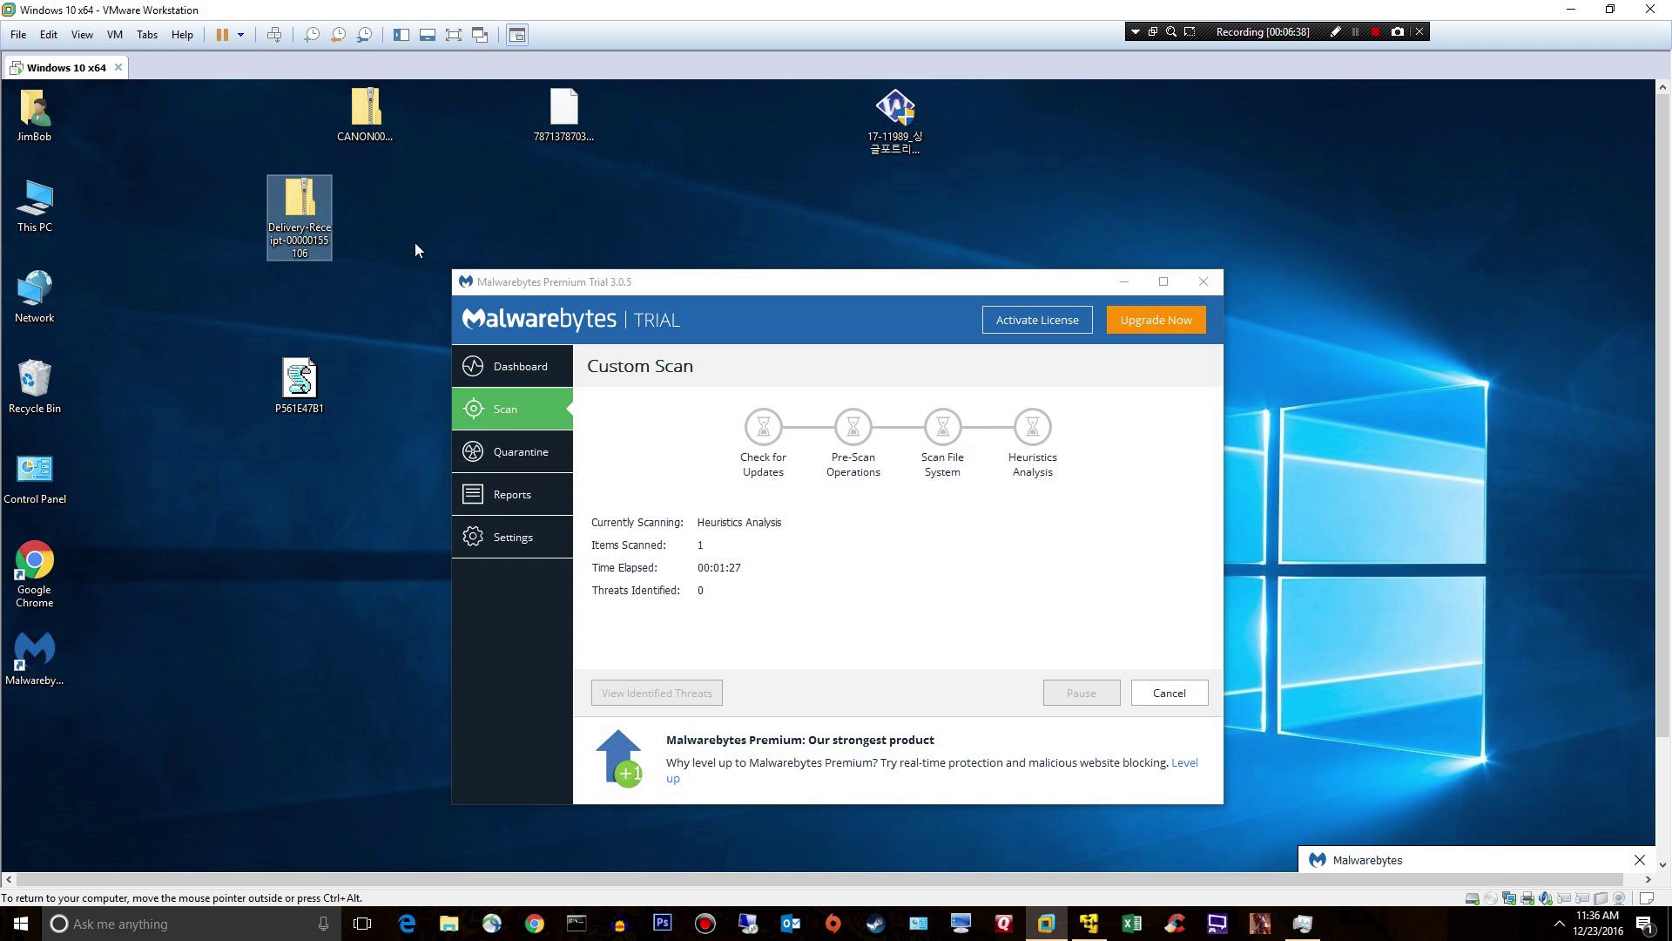
Step: Extract Delivery-Receipt-00000155106.doc from its archive to the desktop and place it below and beside the P561E47B1 script
{"action": "double_click", "coordinate": [297, 206]}
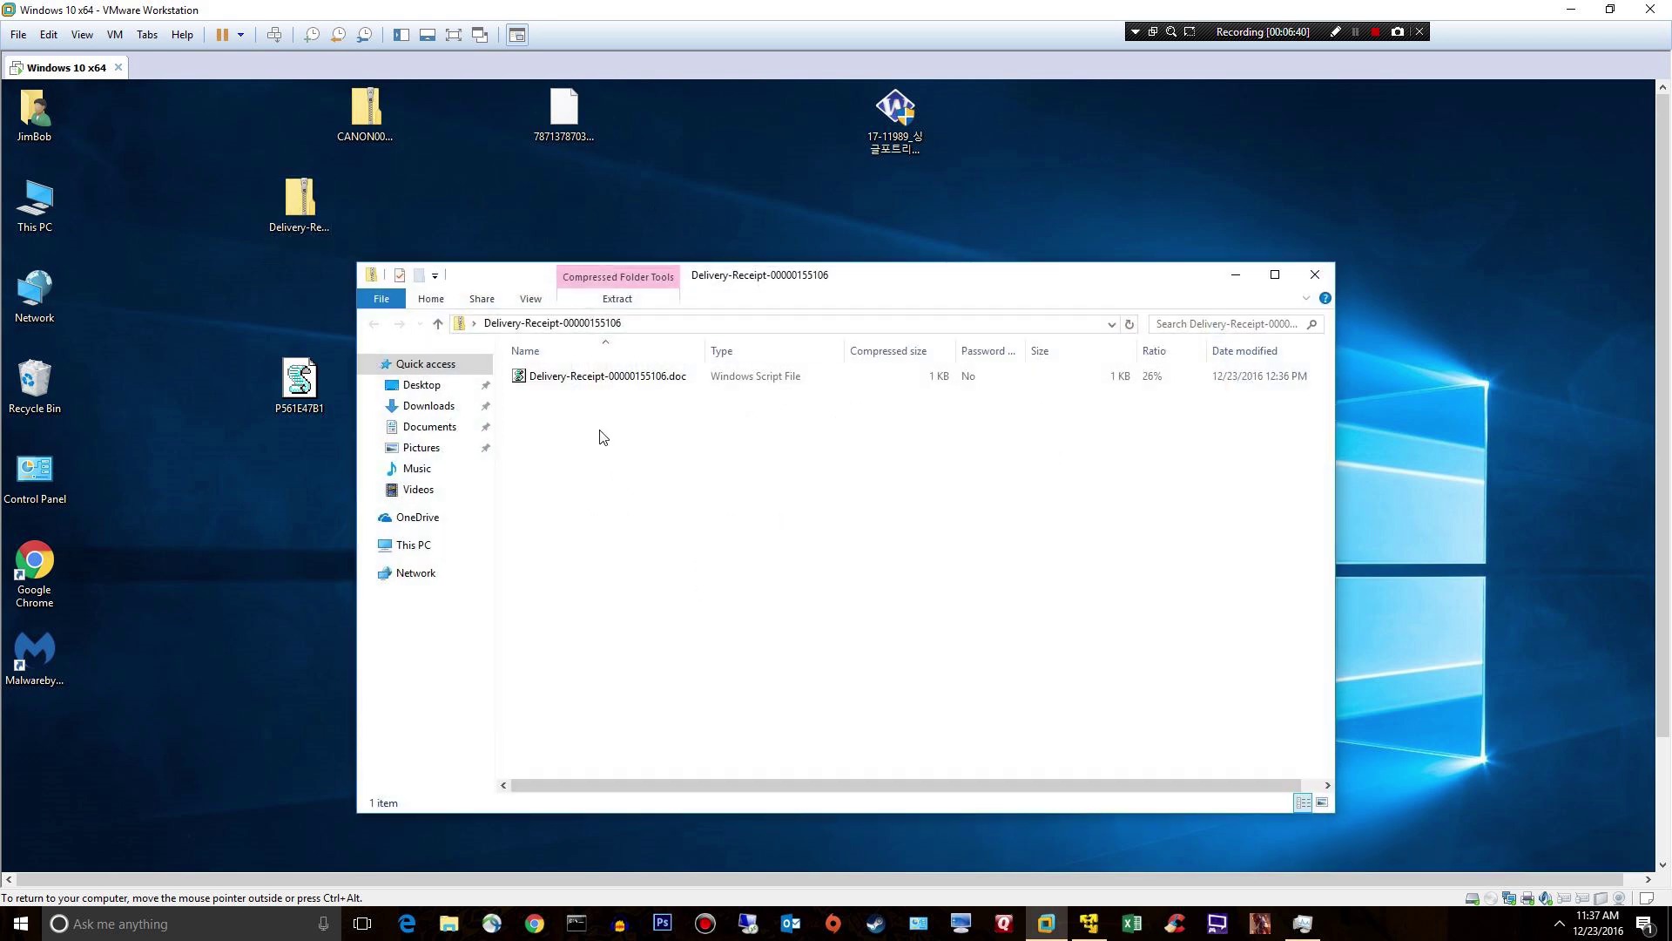
{"action": "left_click_drag", "start_coordinate": [588, 383], "coordinate": [234, 526]}
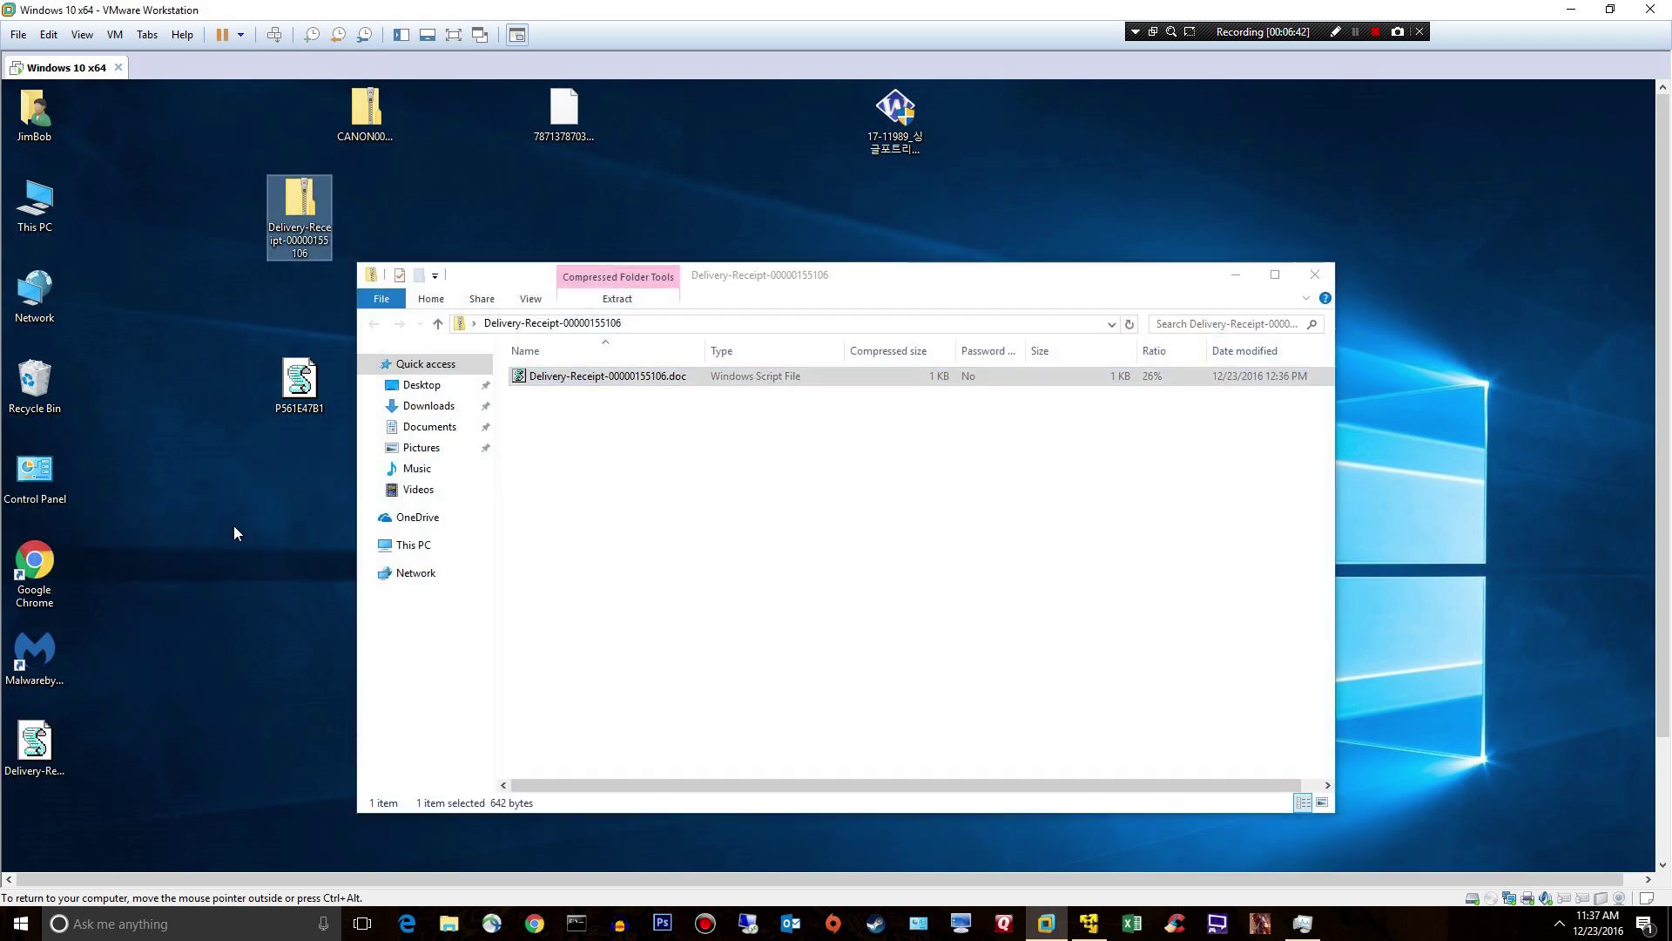
{"action": "left_click_drag", "start_coordinate": [35, 742], "coordinate": [174, 478]}
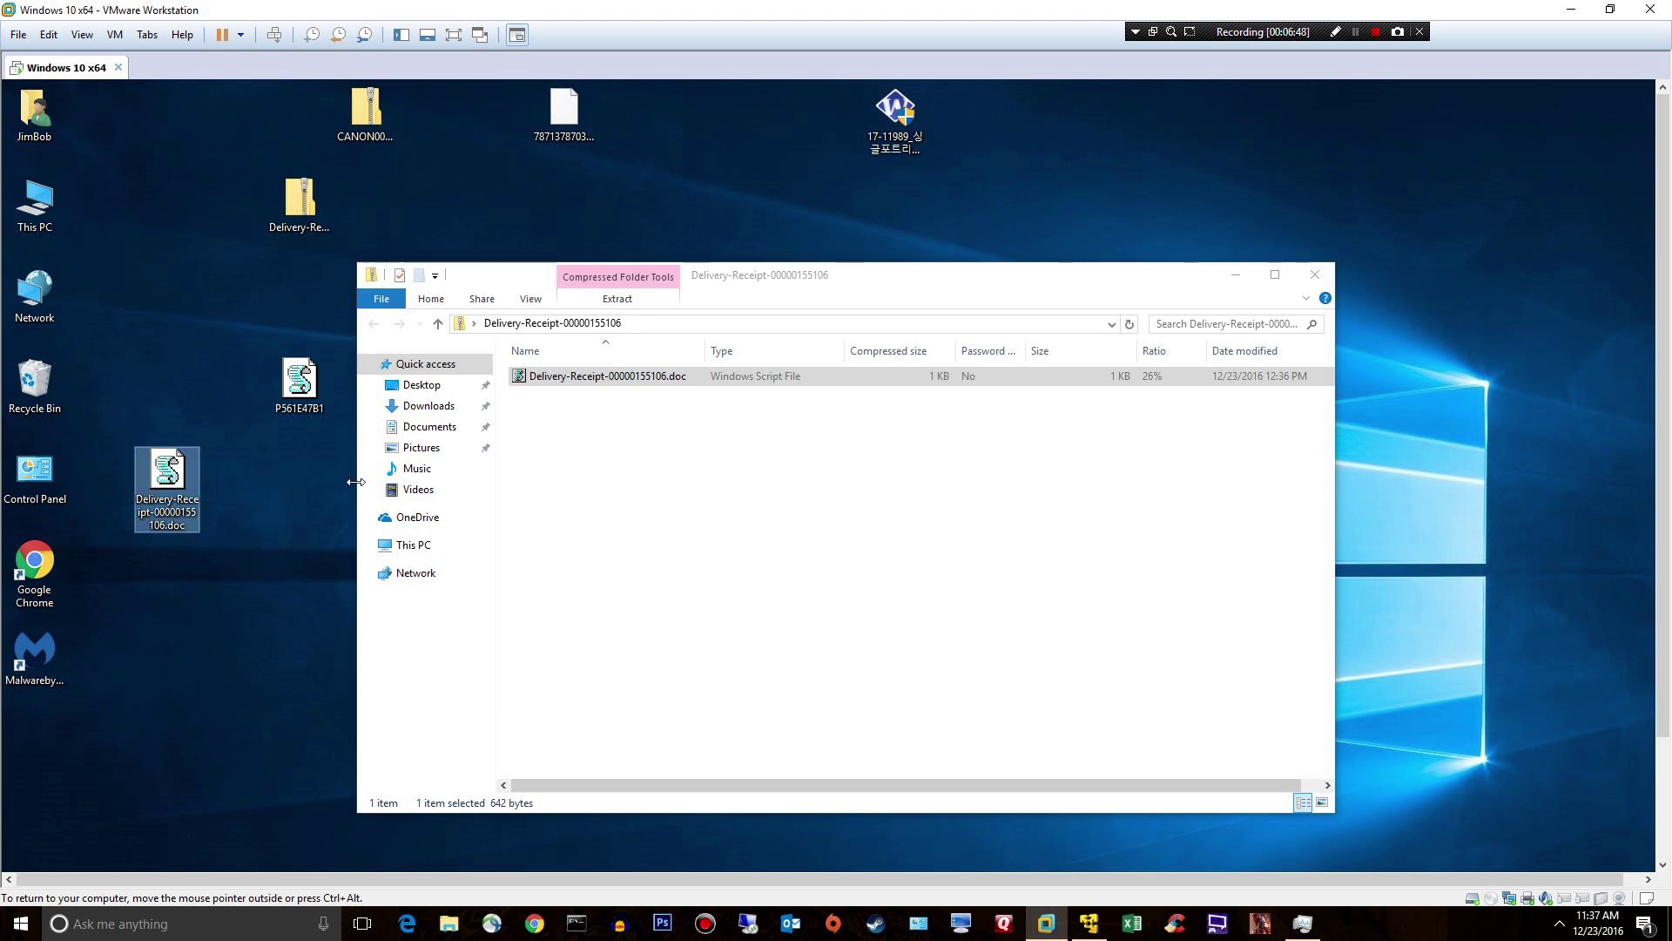
Step: Dismiss the two Malwarebytes notifications about automatically quarantined malware
{"action": "left_click_drag", "start_coordinate": [1656, 466], "coordinate": [1638, 550]}
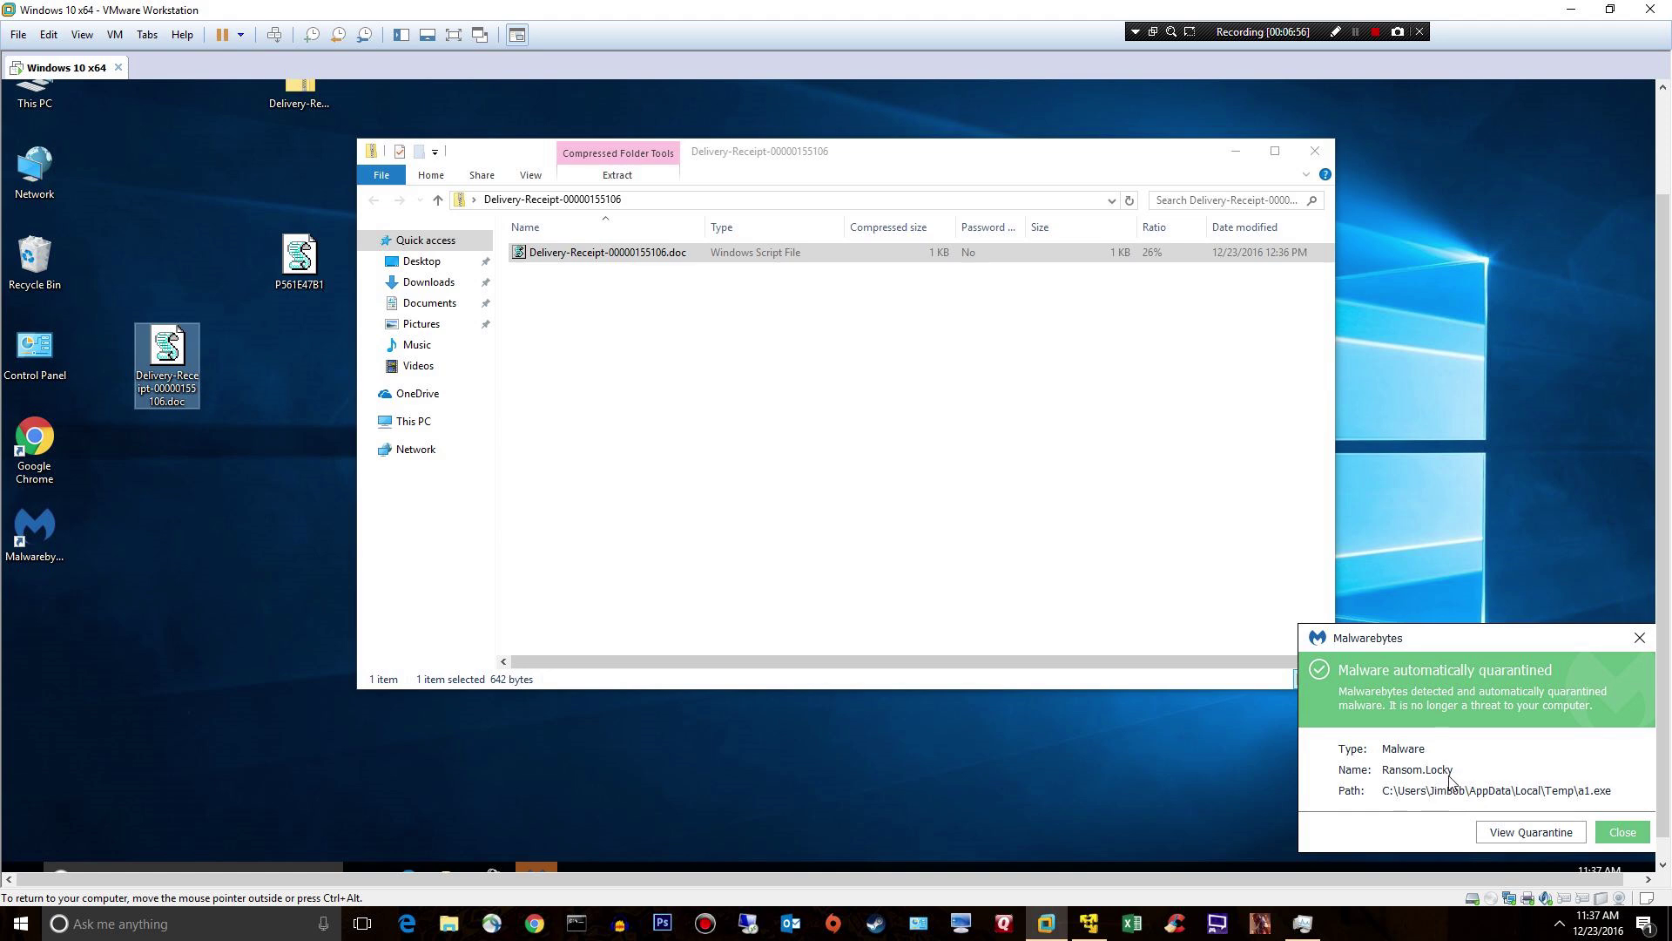
{"action": "left_click", "coordinate": [1620, 834]}
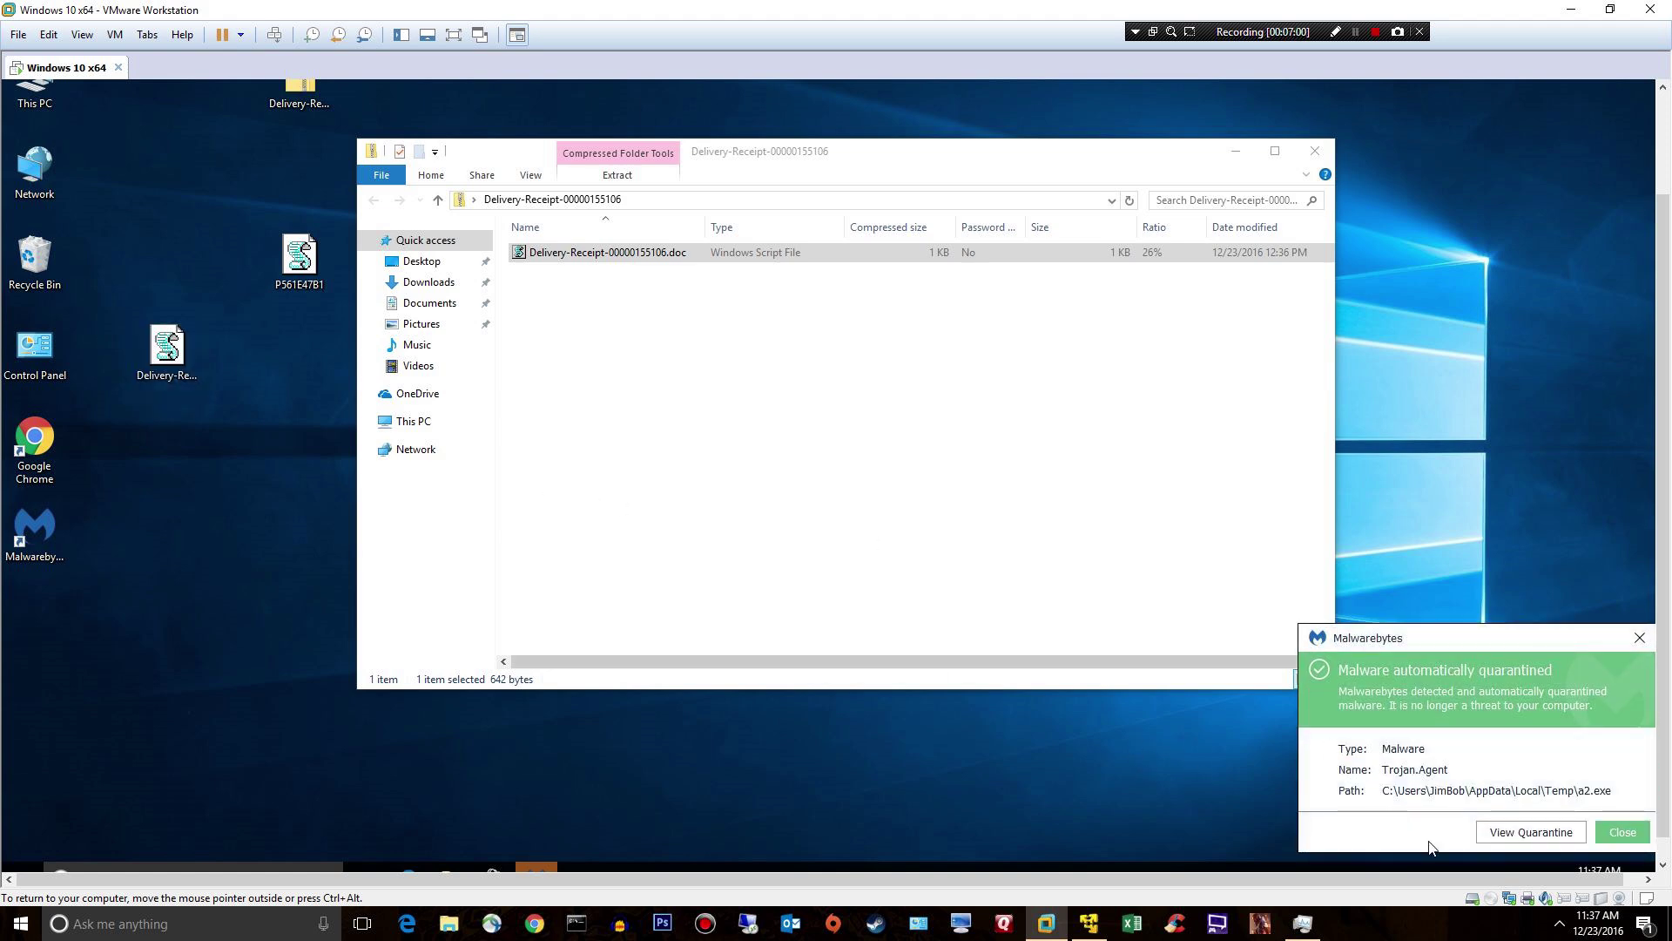
{"action": "left_click", "coordinate": [1630, 836]}
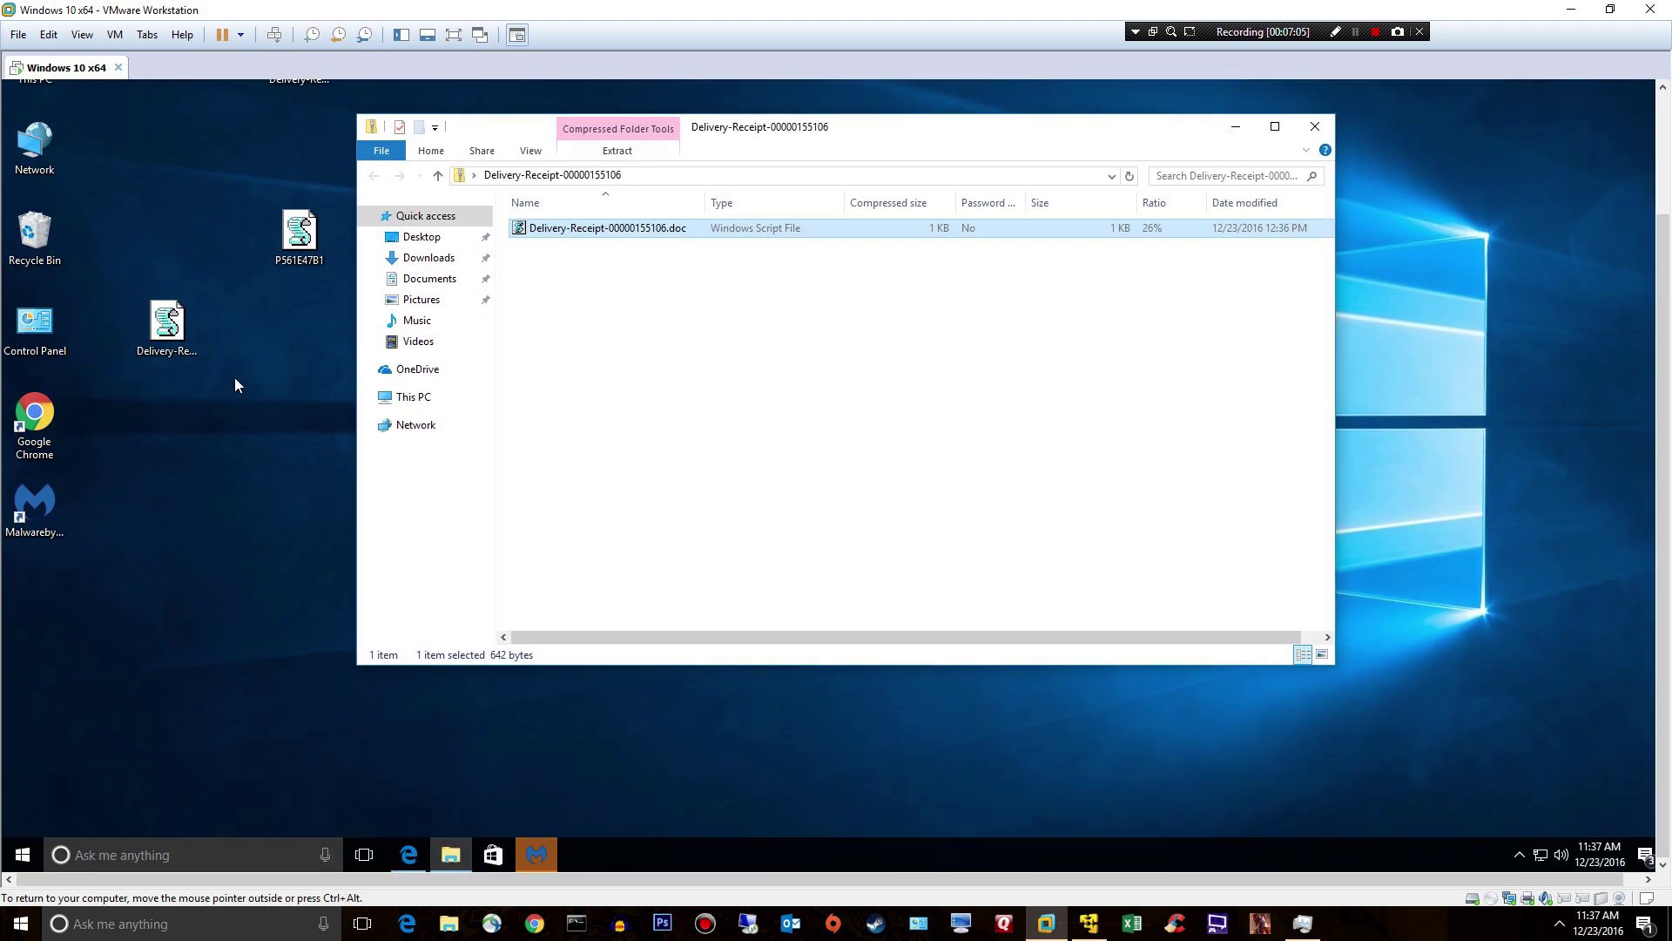
Step: Scan Delivery-Receipt-00000155106.doc on the desktop with Malwarebytes and bring the Malwarebytes window forward
{"action": "right_click", "coordinate": [162, 331]}
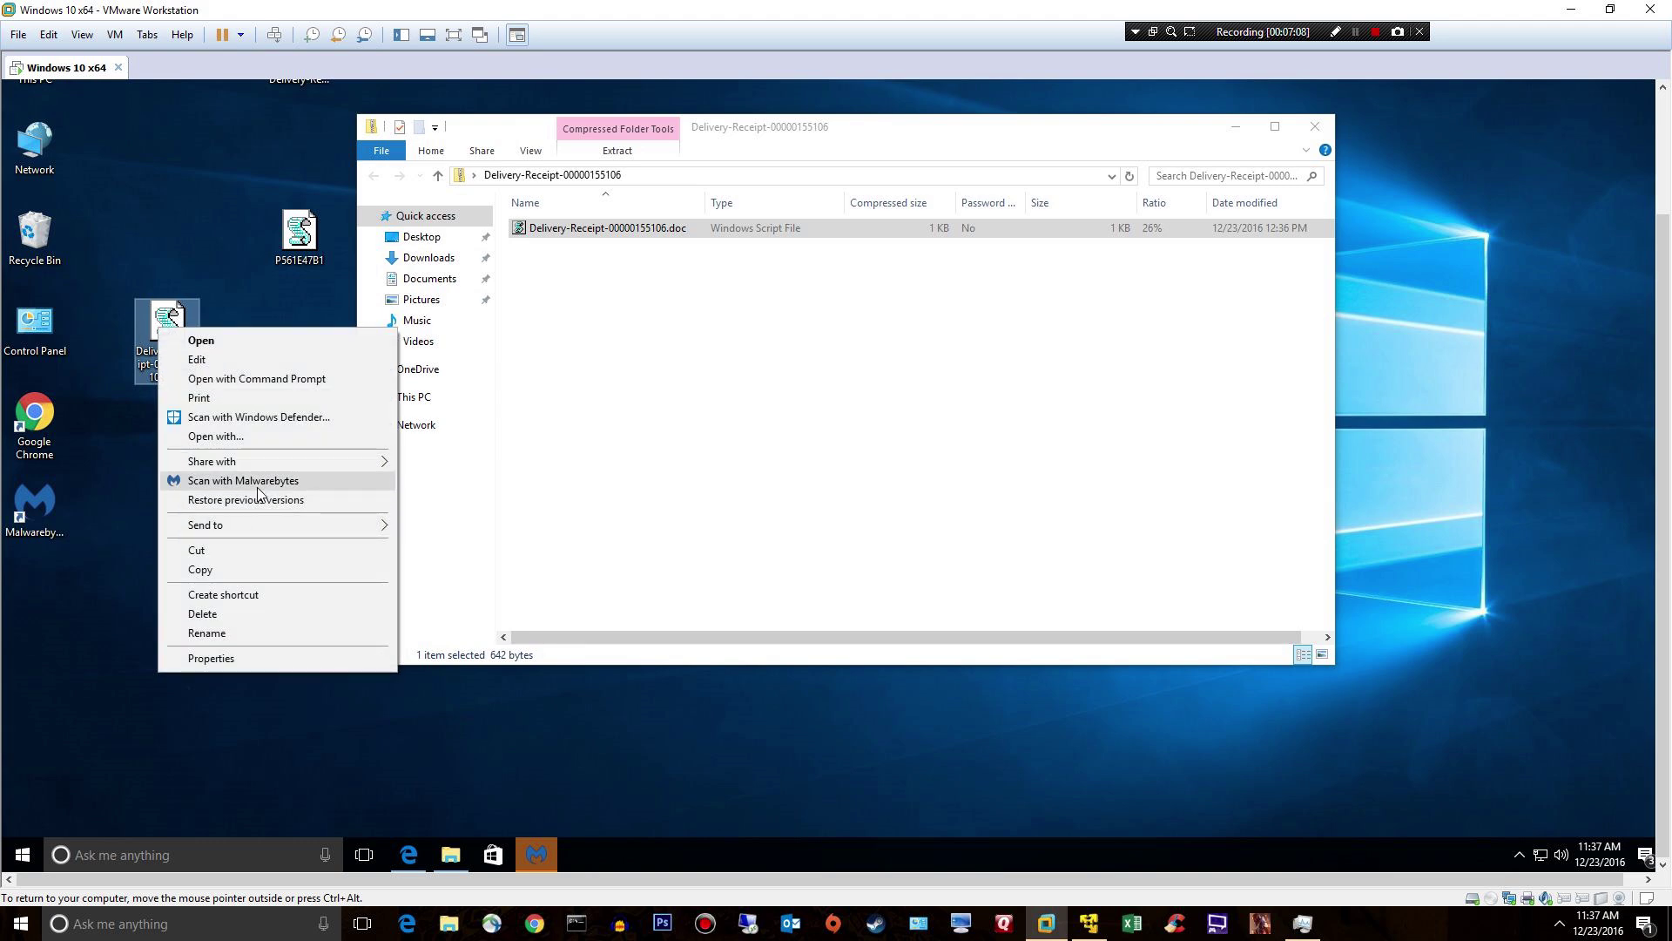
{"action": "left_click", "coordinate": [436, 507]}
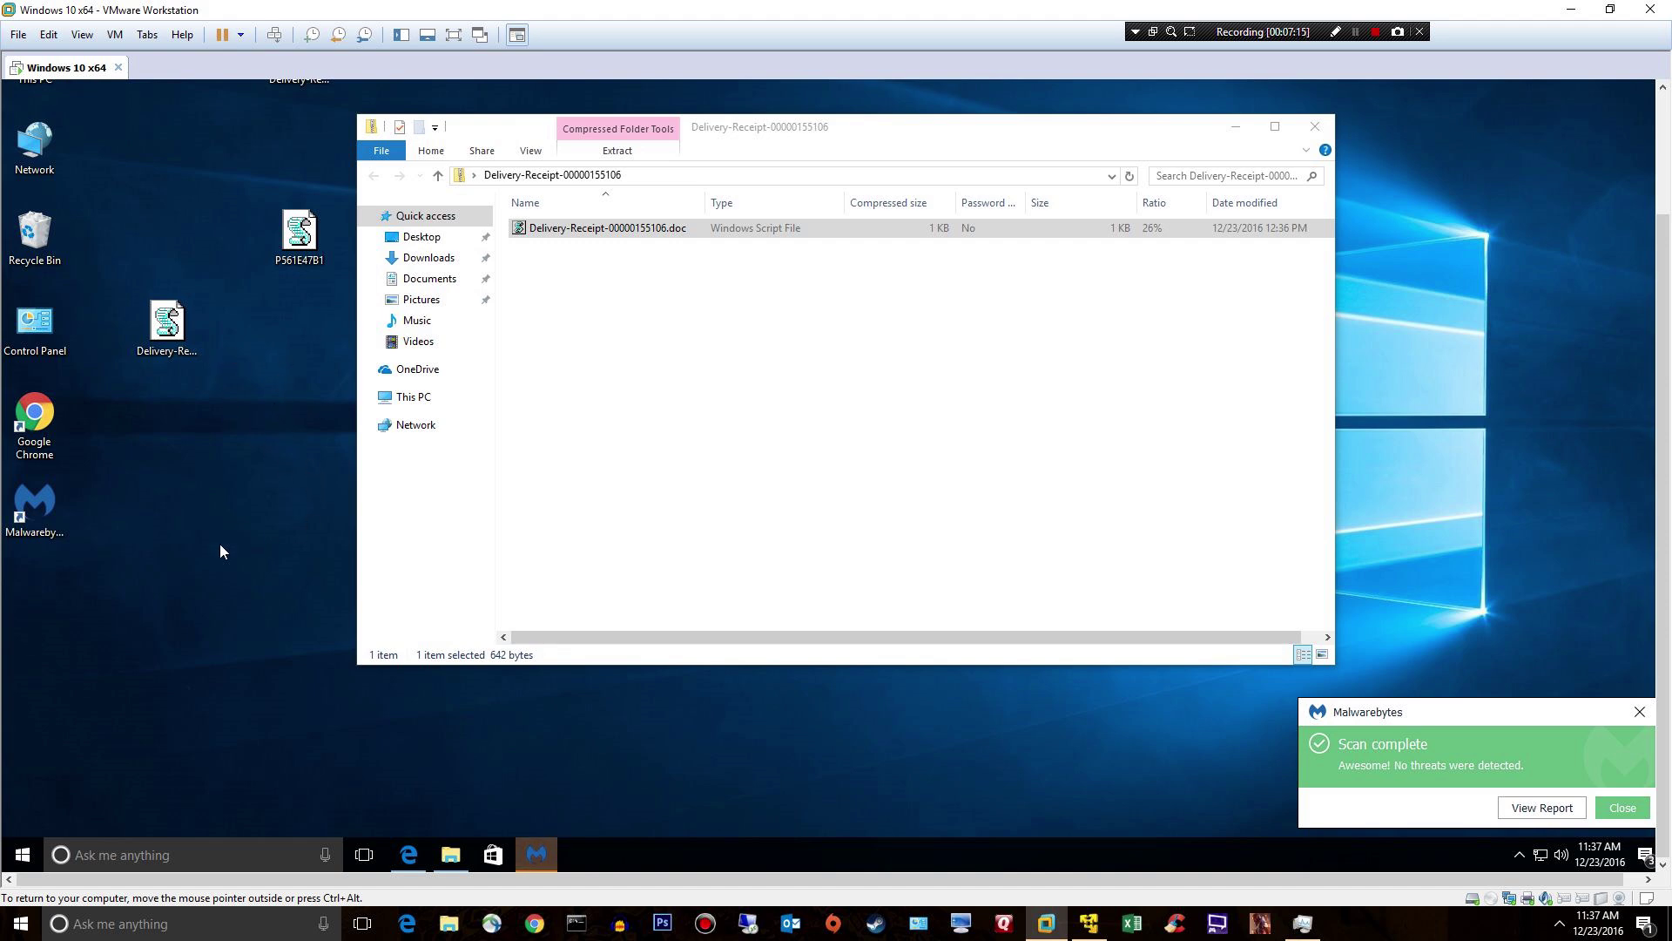
{"action": "left_click", "coordinate": [536, 855]}
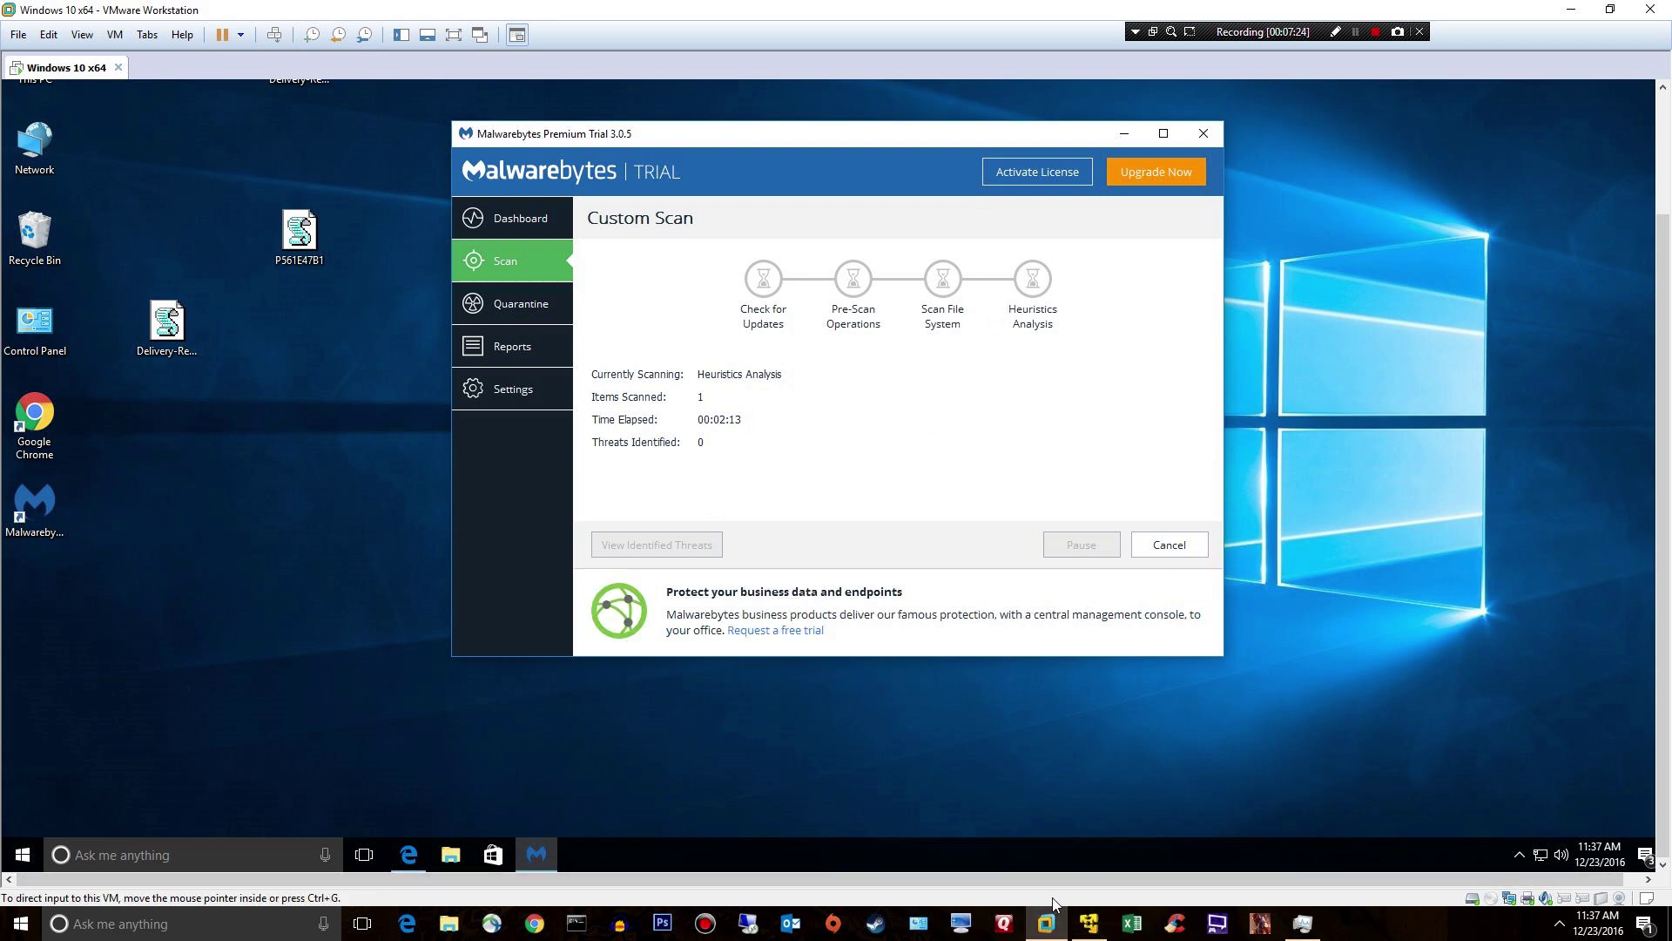
Step: Copy the Delivery-Receipt-05318377 archive from the VMware Player machine to the Malwarebytes machine's desktop and scan it with Malwarebytes
{"action": "left_click", "coordinate": [1091, 922]}
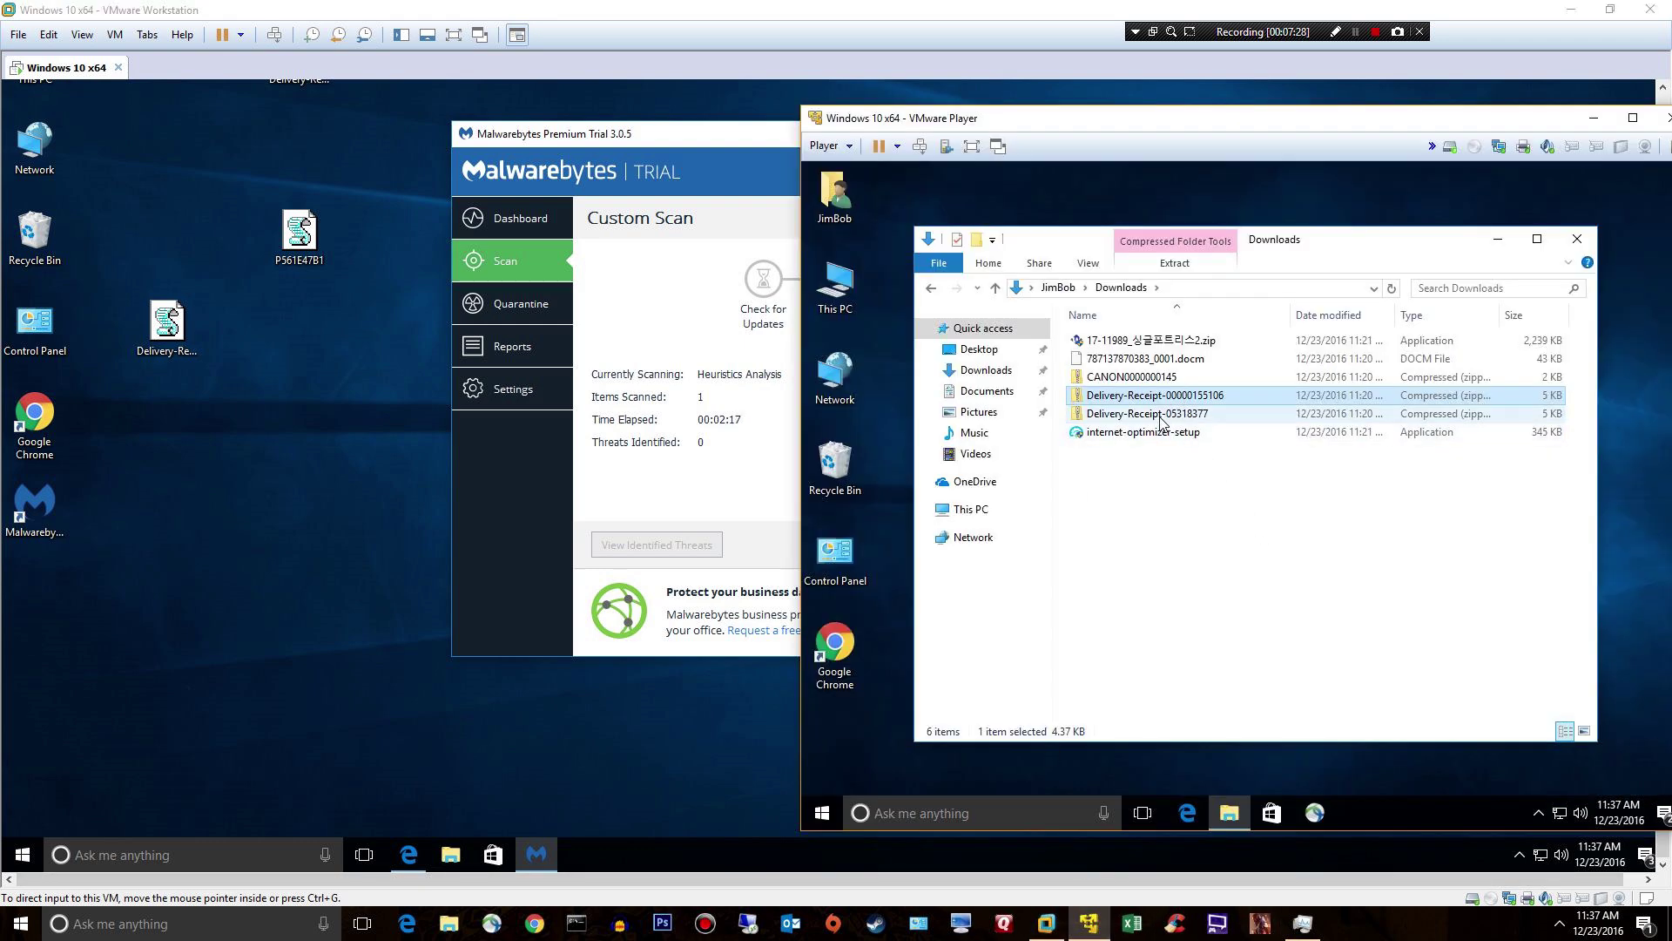
{"action": "left_click_drag", "start_coordinate": [1161, 419], "coordinate": [329, 326]}
{"action": "right_click", "coordinate": [316, 329]}
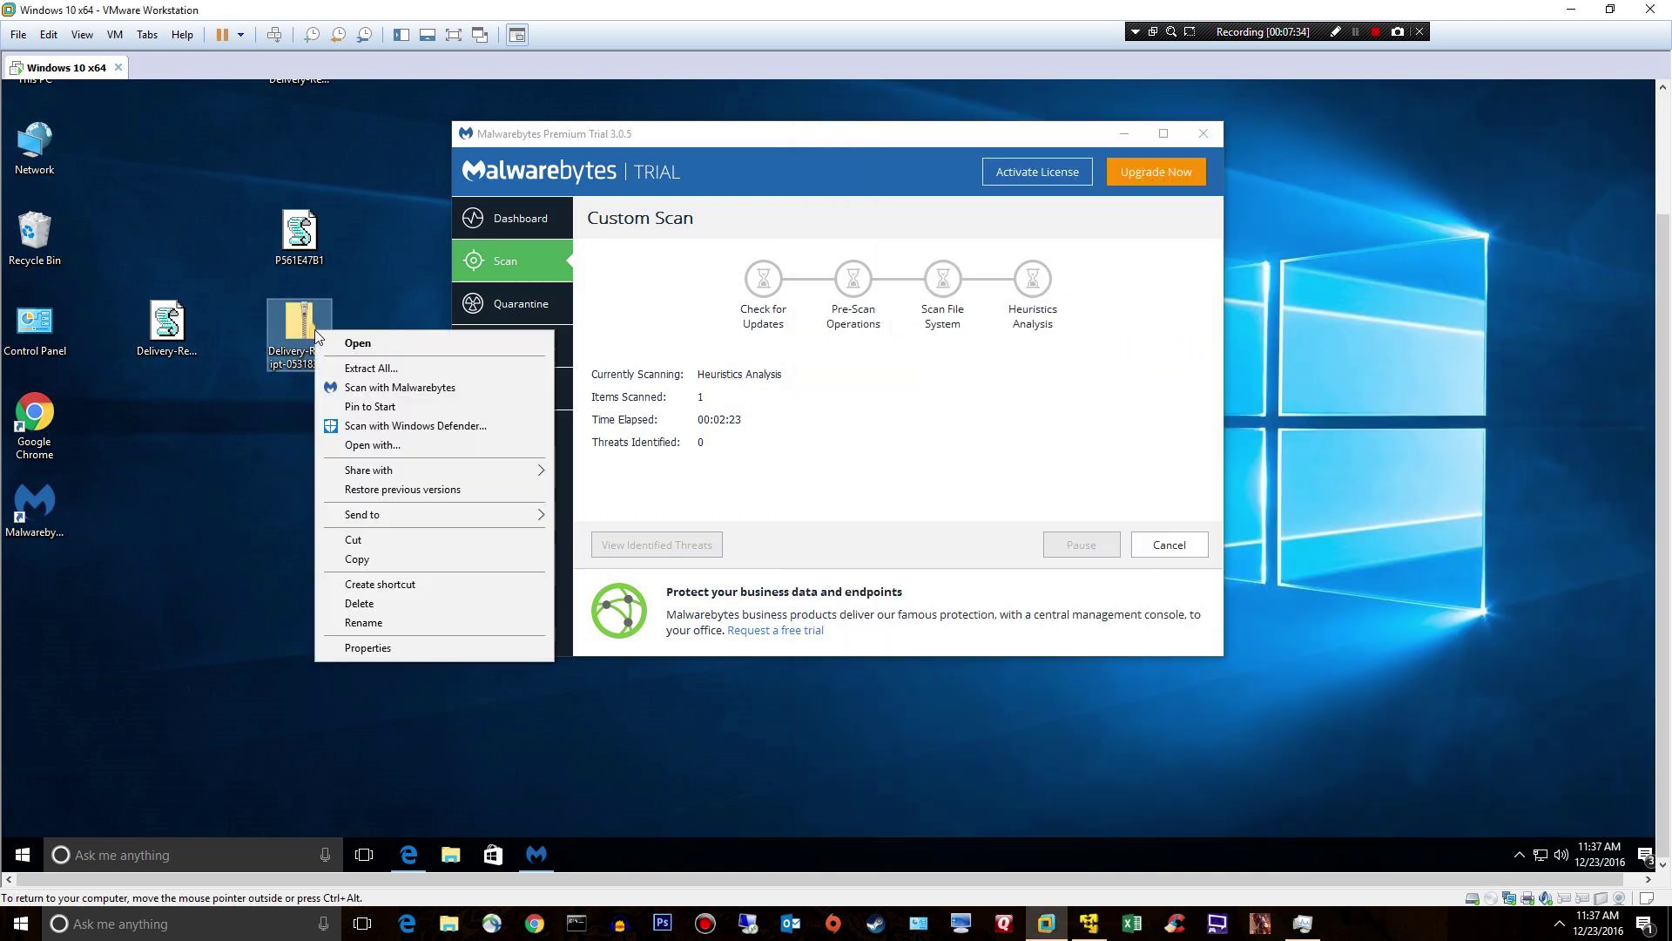
{"action": "left_click", "coordinate": [410, 387]}
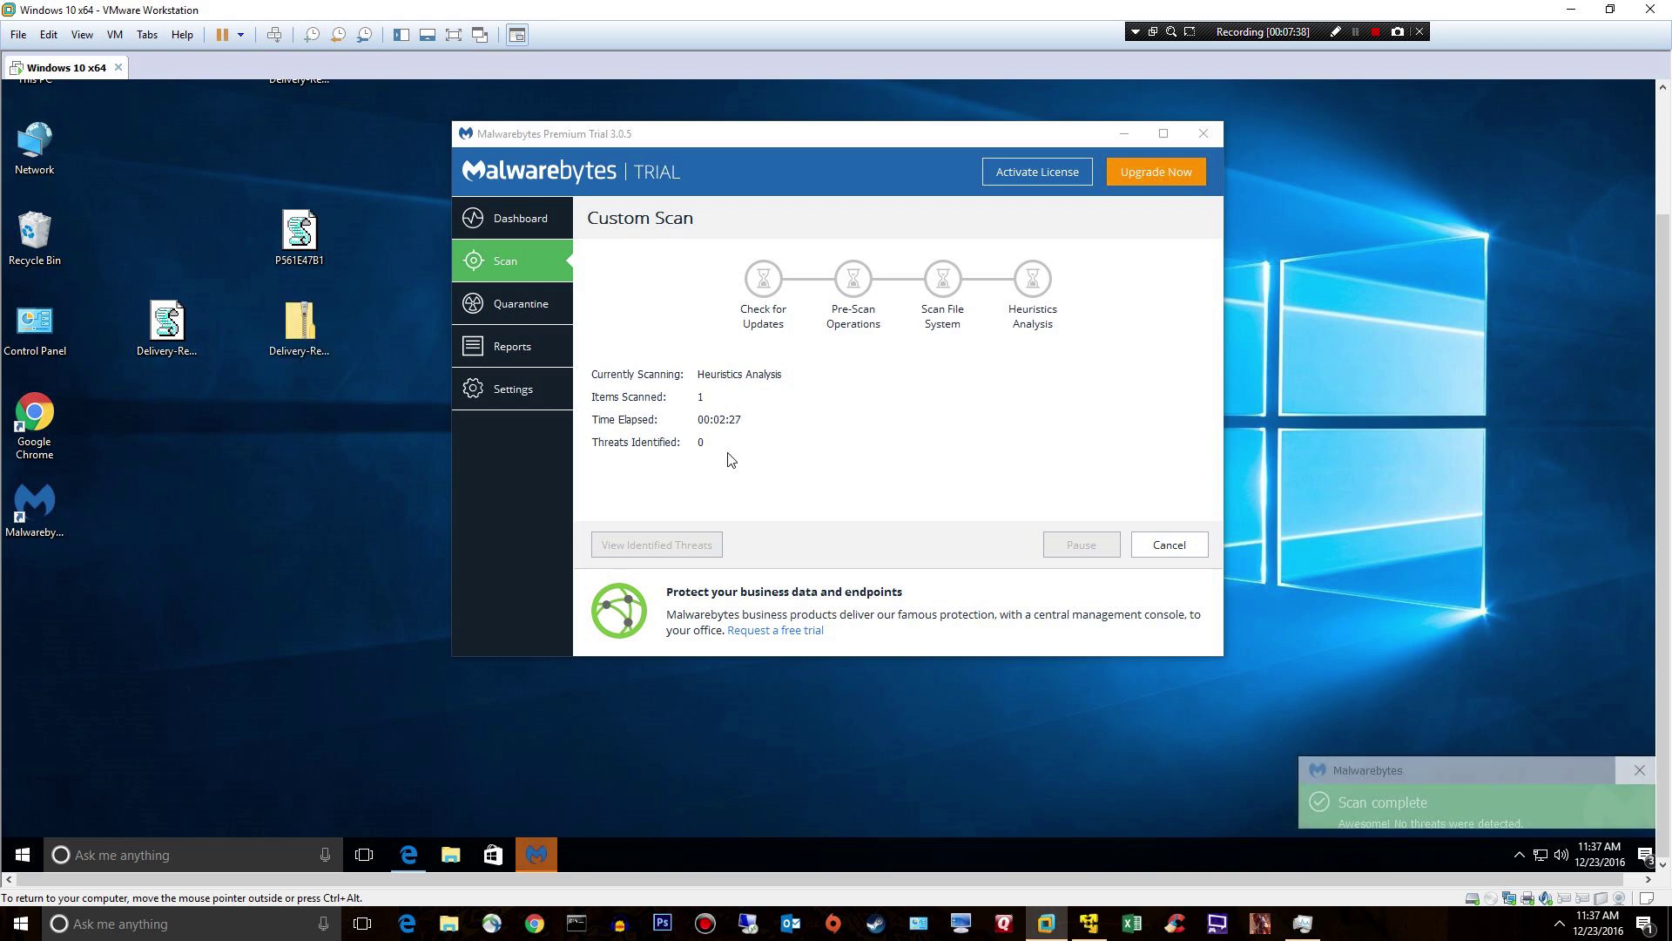
Step: Extract Delivery-Receipt-05318377.doc from its archive to the desktop, scan it with Malwarebytes and place it between the other script files
{"action": "double_click", "coordinate": [290, 333]}
{"action": "left_click_drag", "start_coordinate": [567, 230], "coordinate": [249, 535]}
{"action": "left_click_drag", "start_coordinate": [21, 592], "coordinate": [295, 508]}
{"action": "right_click", "coordinate": [296, 509]}
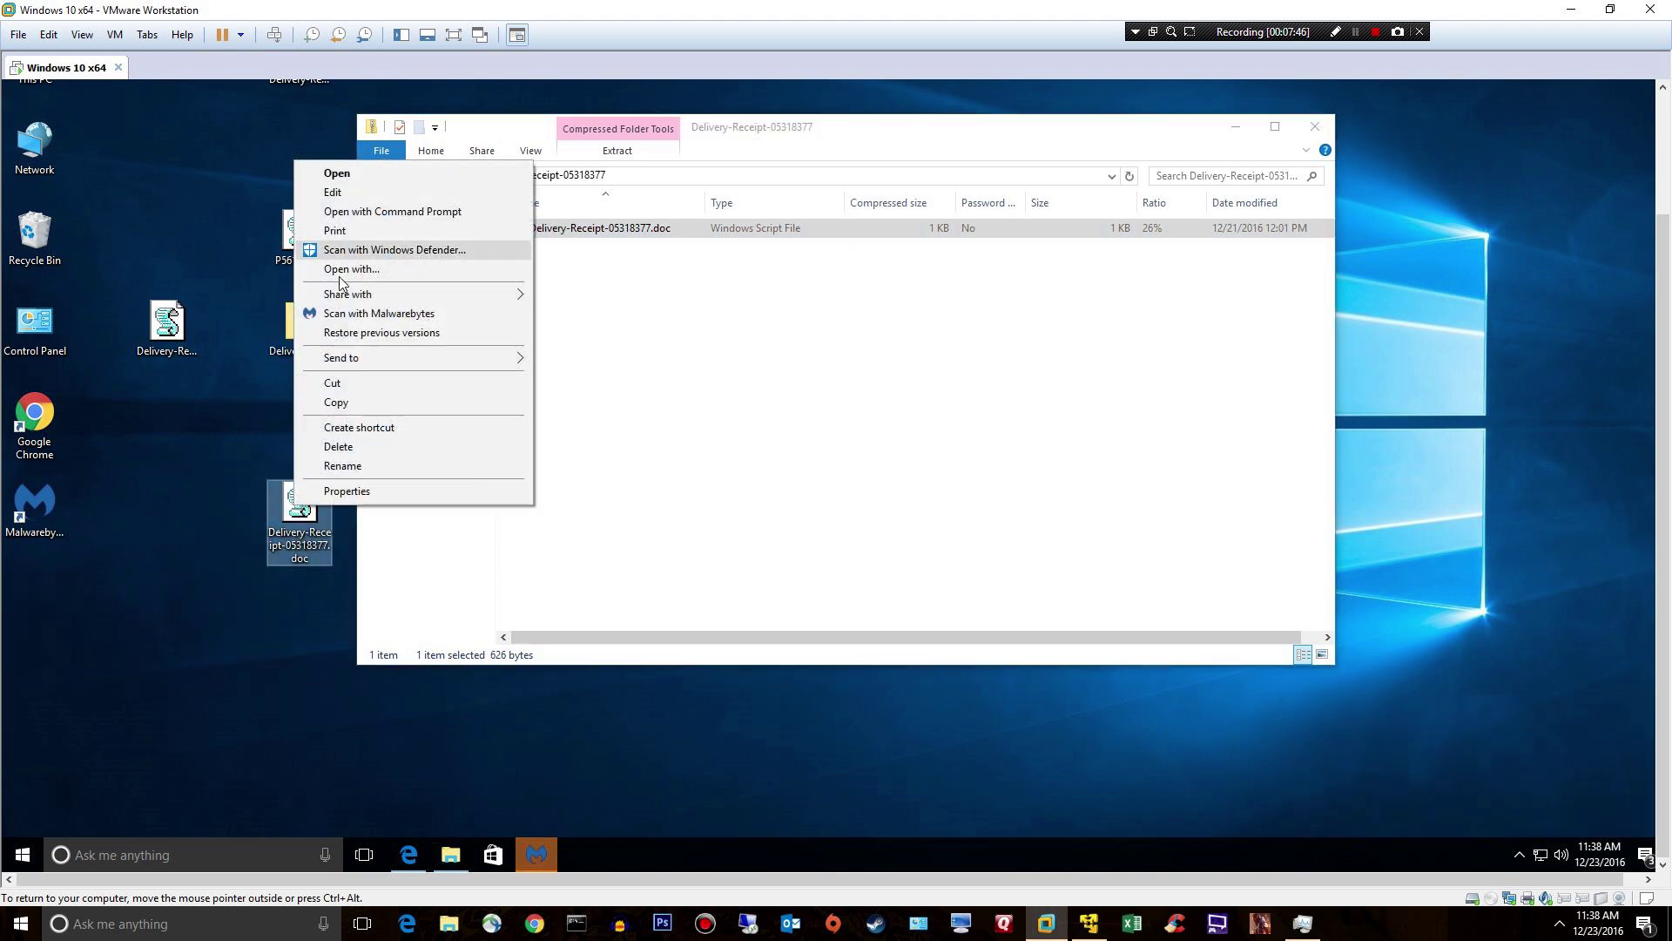
{"action": "left_click", "coordinate": [379, 313]}
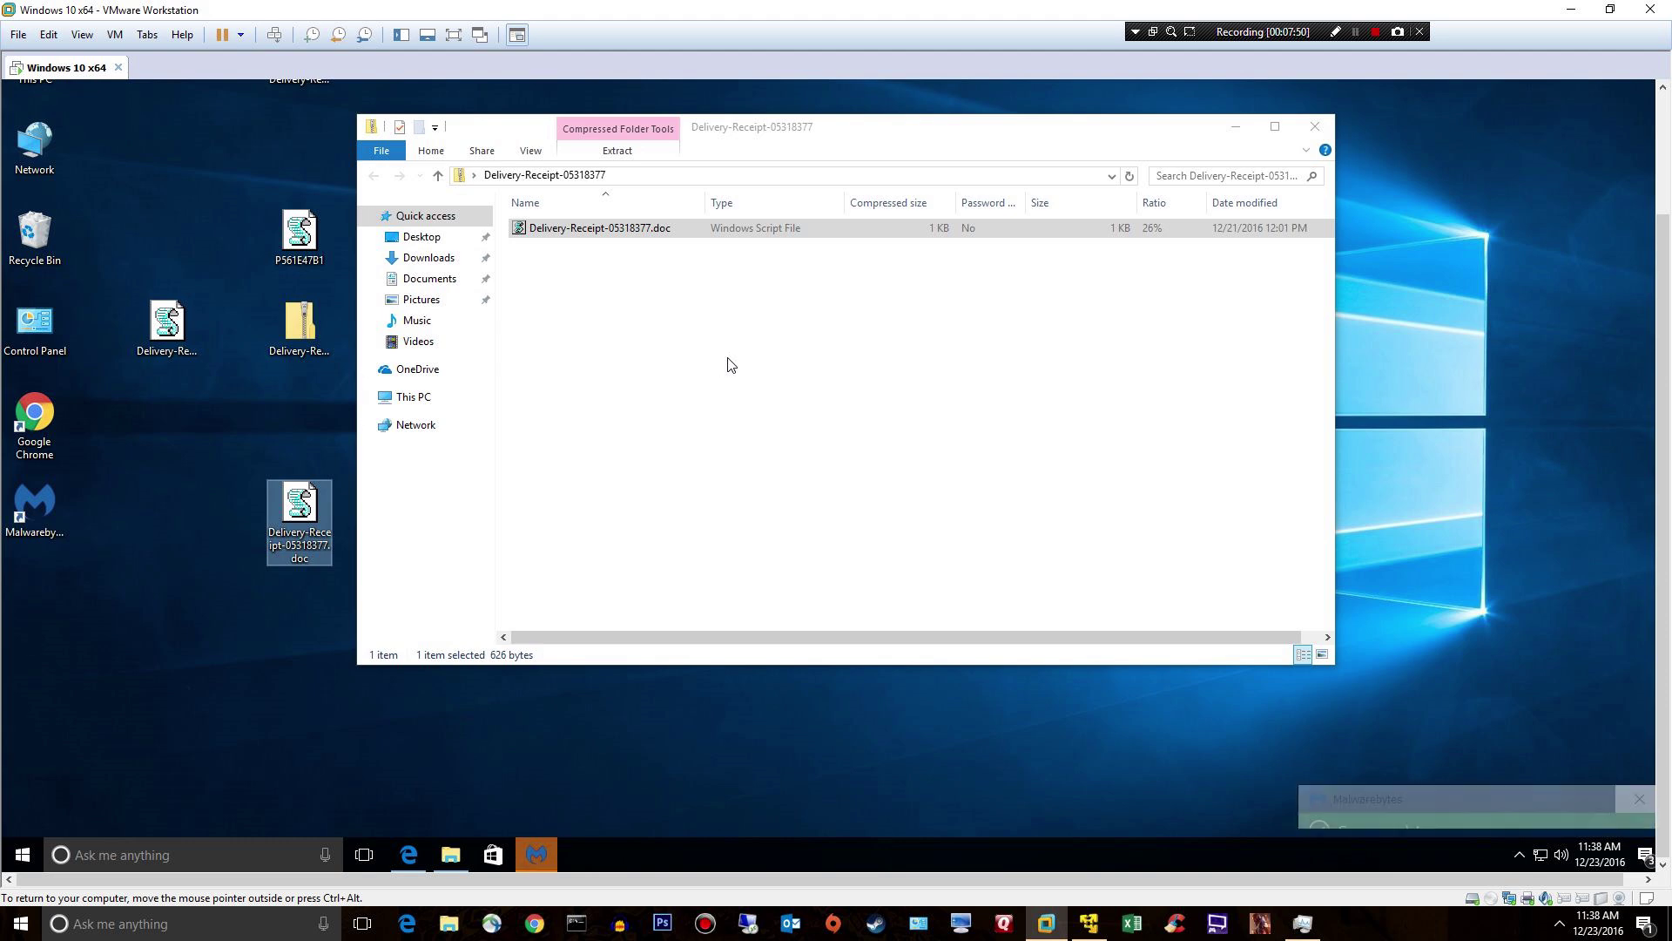
{"action": "left_click_drag", "start_coordinate": [302, 505], "coordinate": [231, 423]}
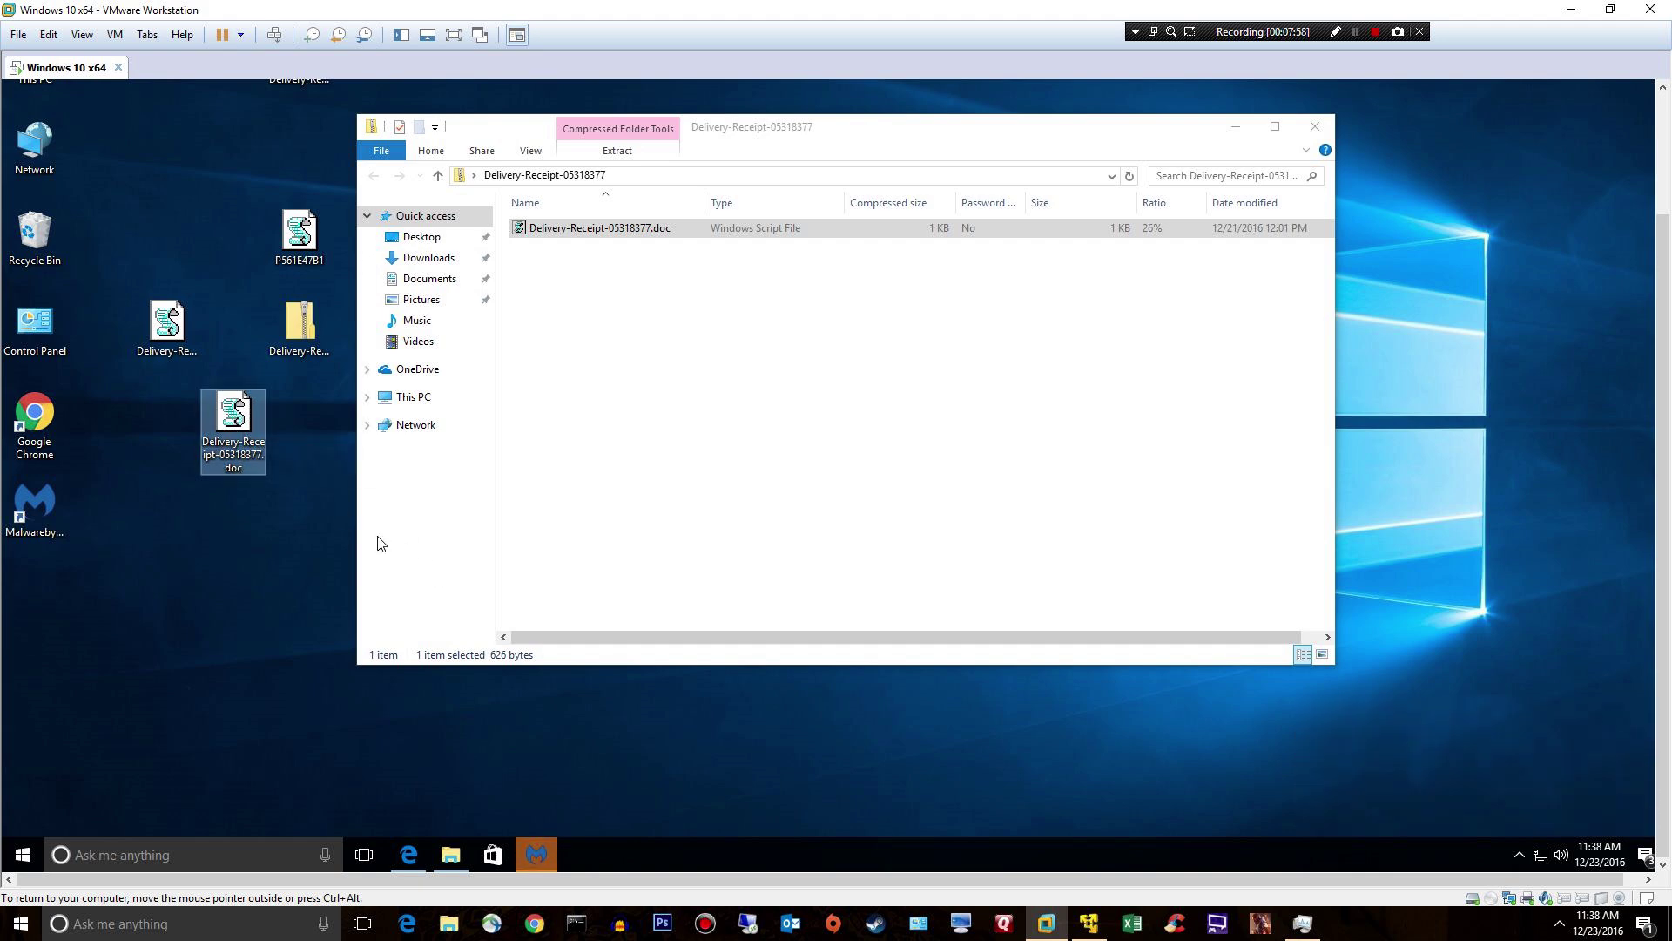
Step: Bring the Malwarebytes window forward and check the hidden notification area icons
{"action": "left_click", "coordinate": [538, 855]}
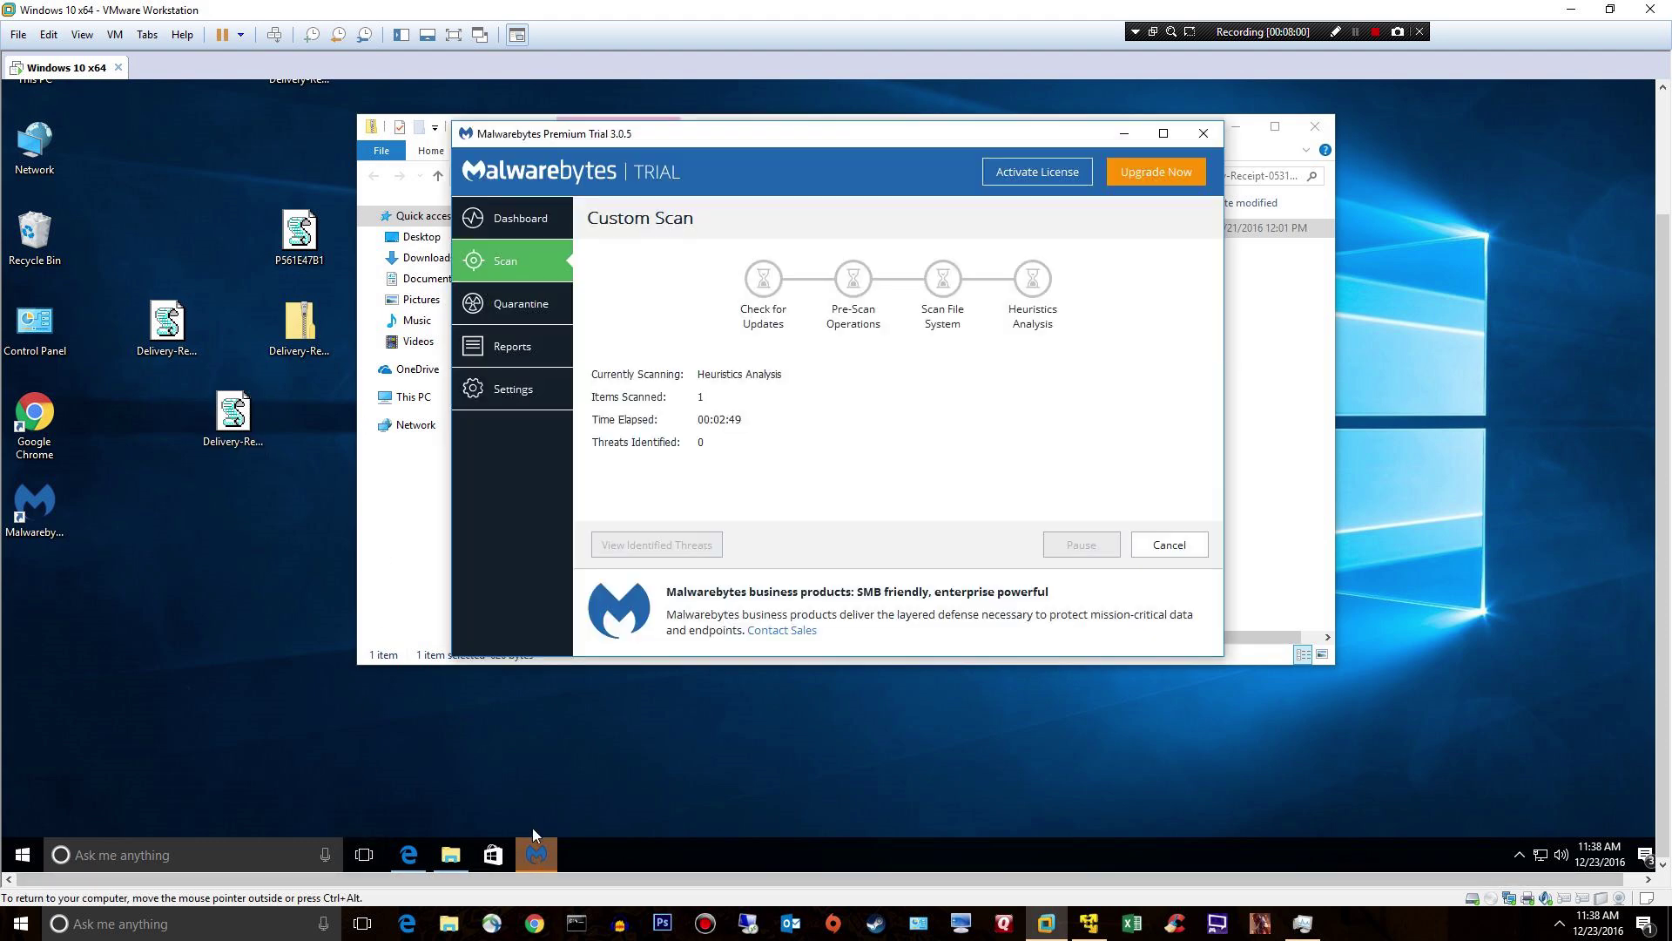
{"action": "left_click", "coordinate": [235, 414]}
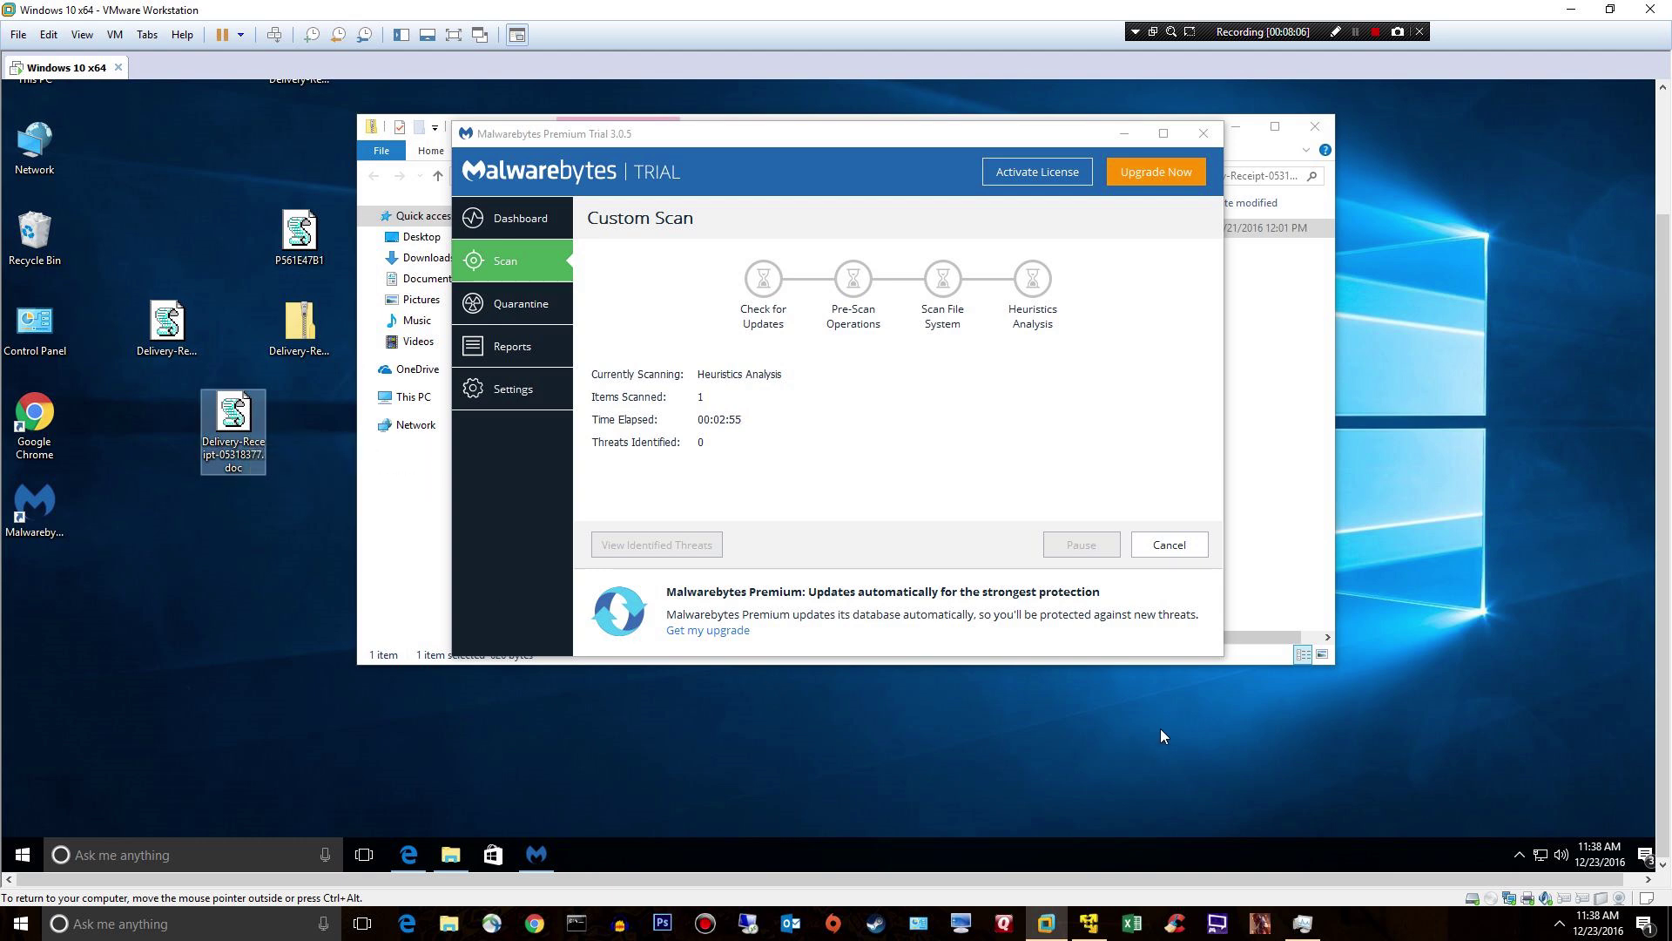
{"action": "left_click", "coordinate": [1520, 855]}
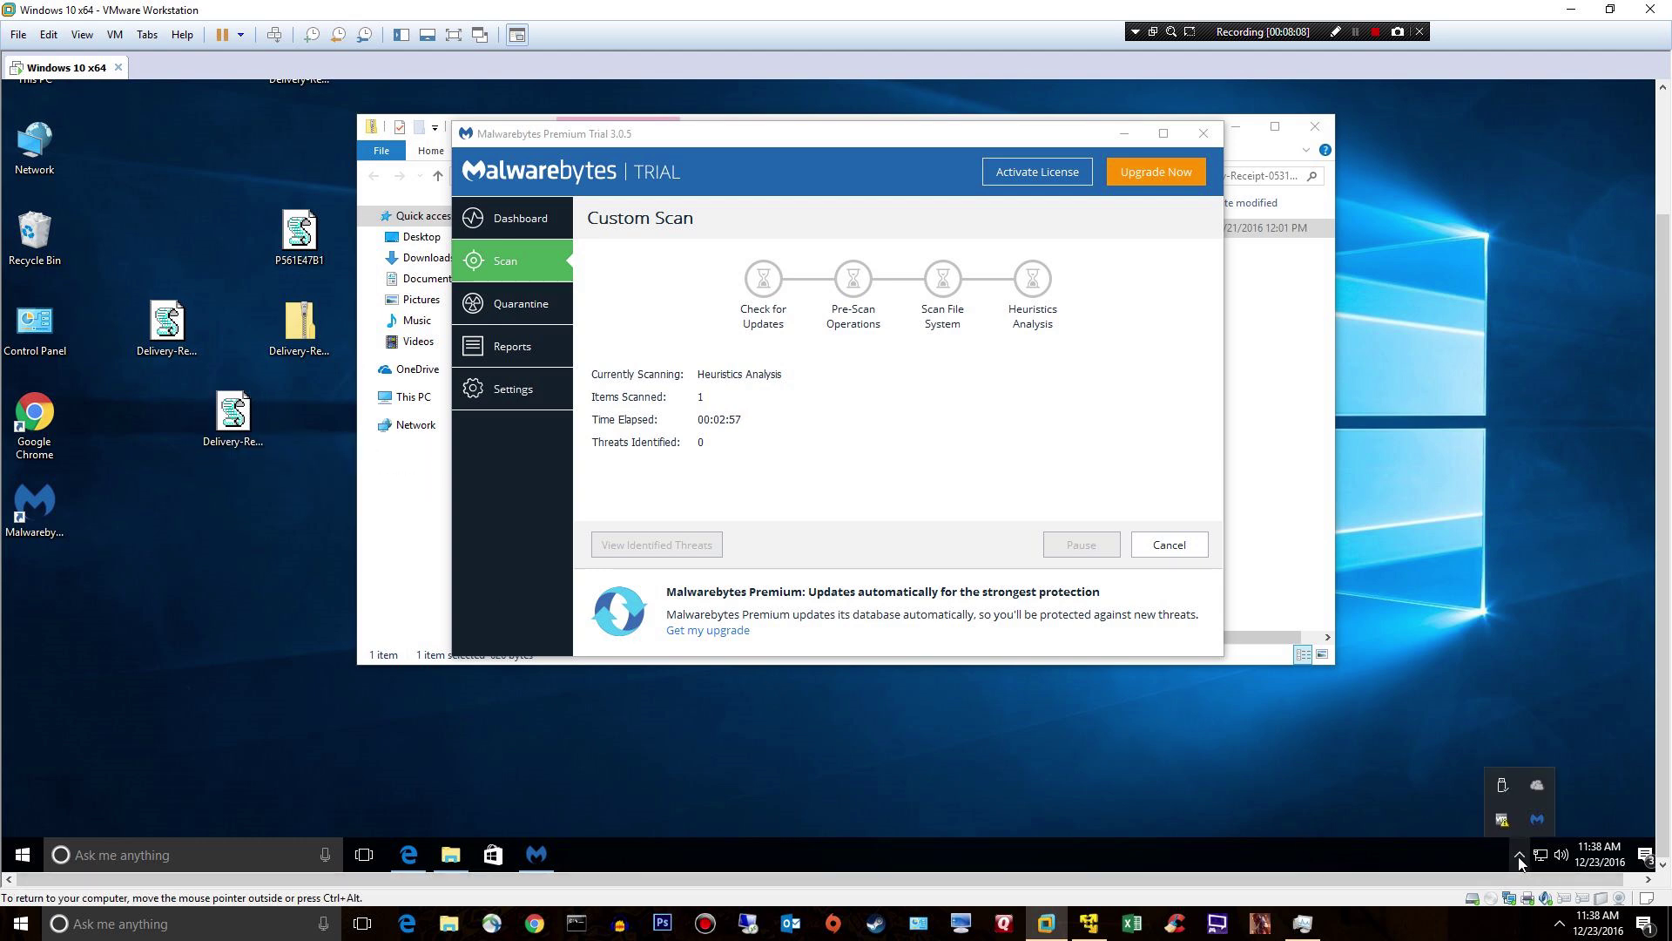
{"action": "left_click_drag", "start_coordinate": [235, 435], "coordinate": [392, 470]}
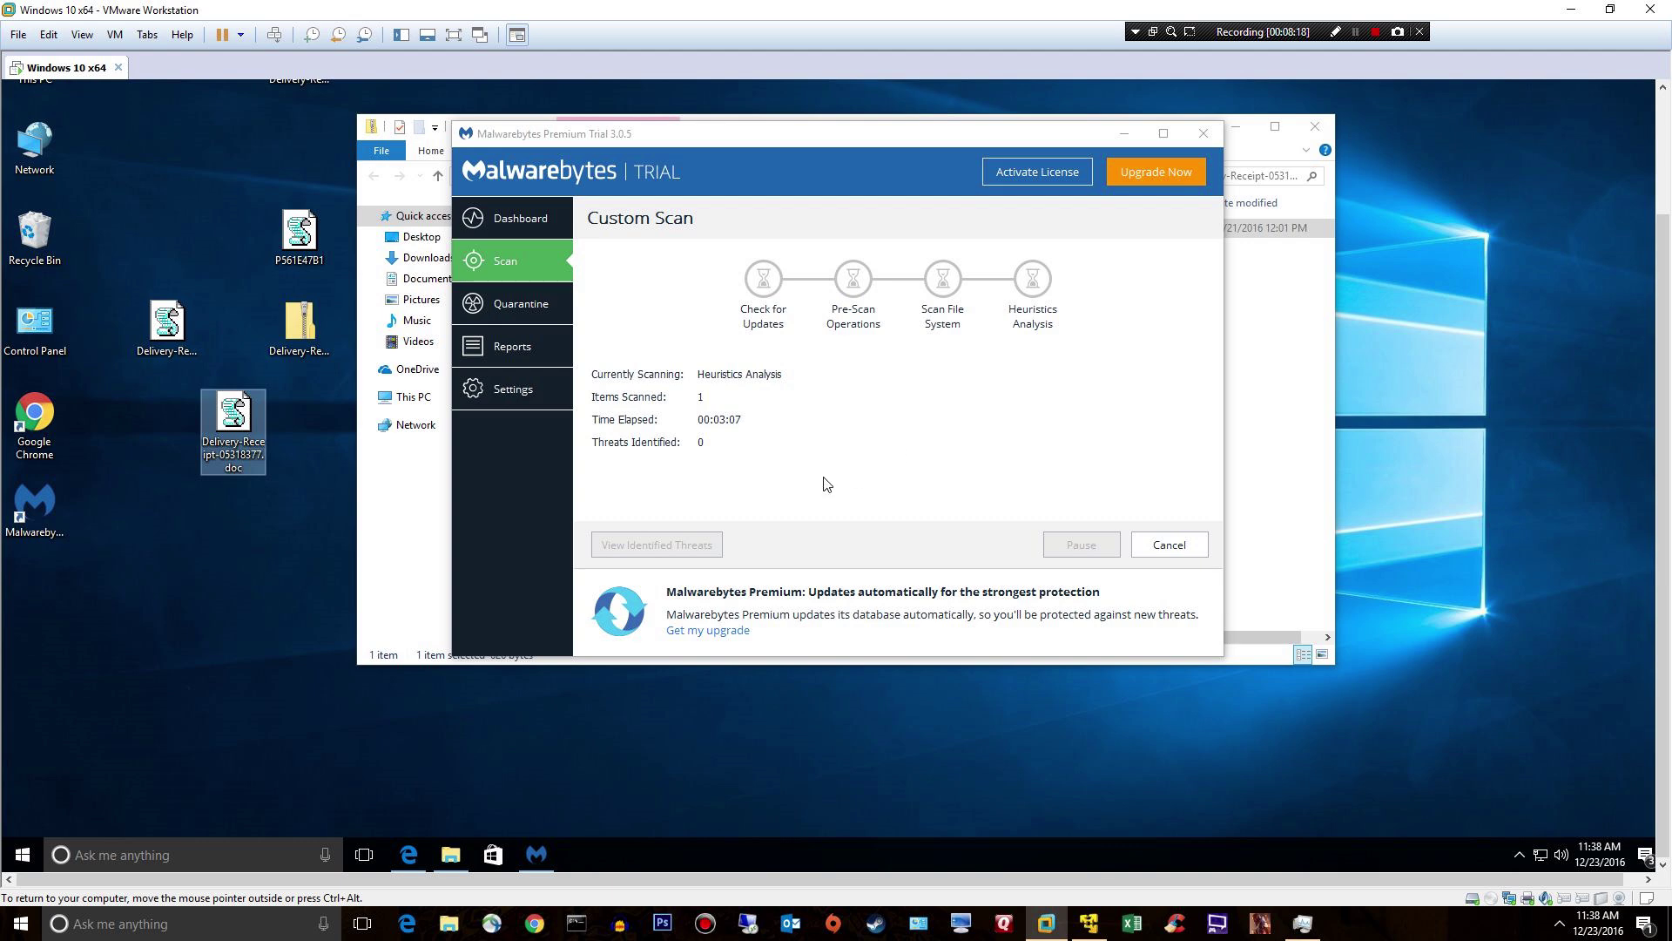
Step: Line up the three script files in a column beside the desktop shortcuts and send the Delivery-Receipt-05318377 archive to the Recycle Bin
{"action": "left_click", "coordinate": [174, 319]}
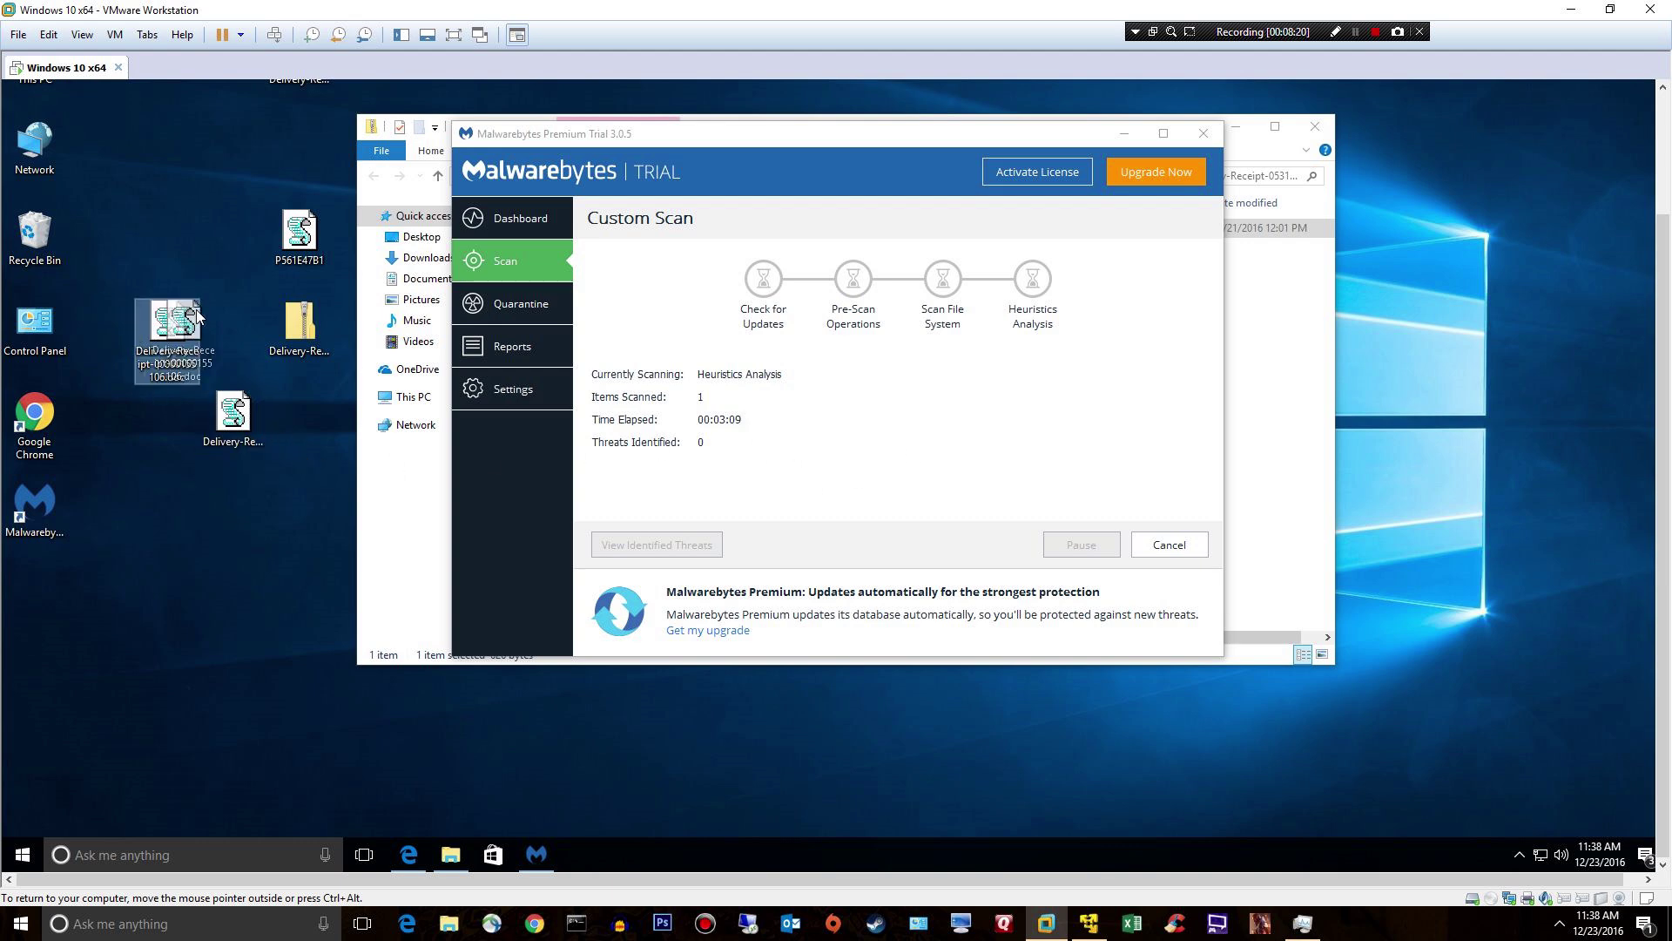
{"action": "left_click_drag", "start_coordinate": [277, 237], "coordinate": [187, 521]}
{"action": "left_click_drag", "start_coordinate": [170, 330], "coordinate": [179, 620]}
{"action": "left_click_drag", "start_coordinate": [299, 324], "coordinate": [35, 233]}
Step: Move the Malwarebytes window away from the desktop scripts and close the open File Explorer windows
{"action": "left_click_drag", "start_coordinate": [710, 139], "coordinate": [982, 229]}
{"action": "left_click", "coordinate": [1202, 133]}
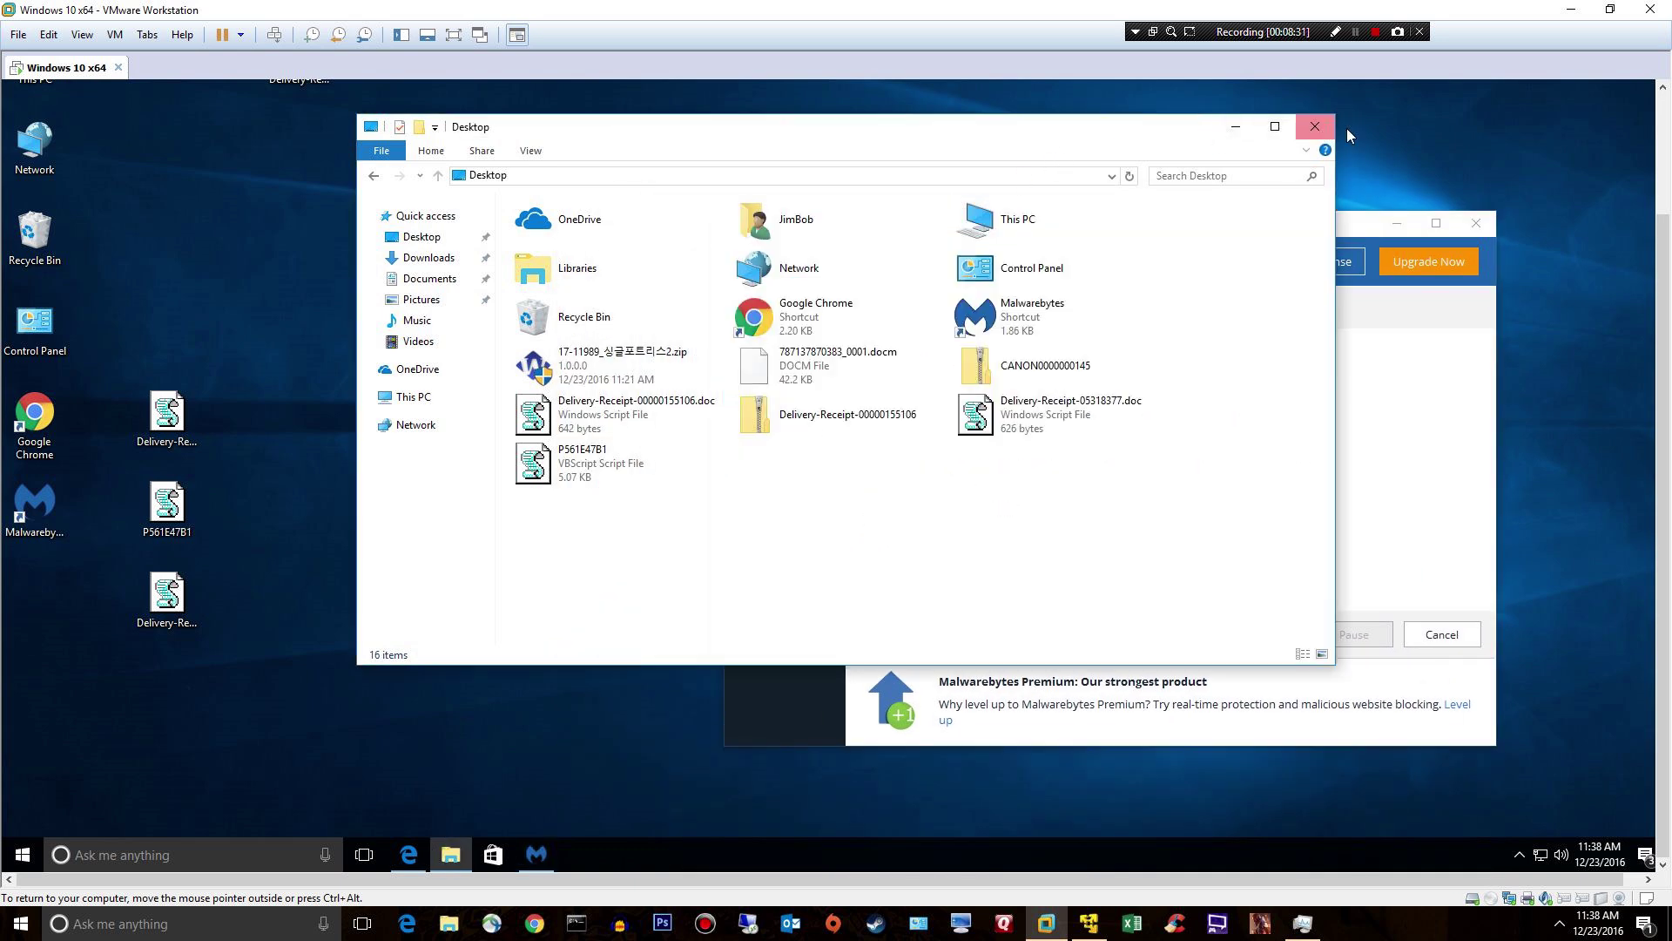
{"action": "left_click", "coordinate": [1315, 128]}
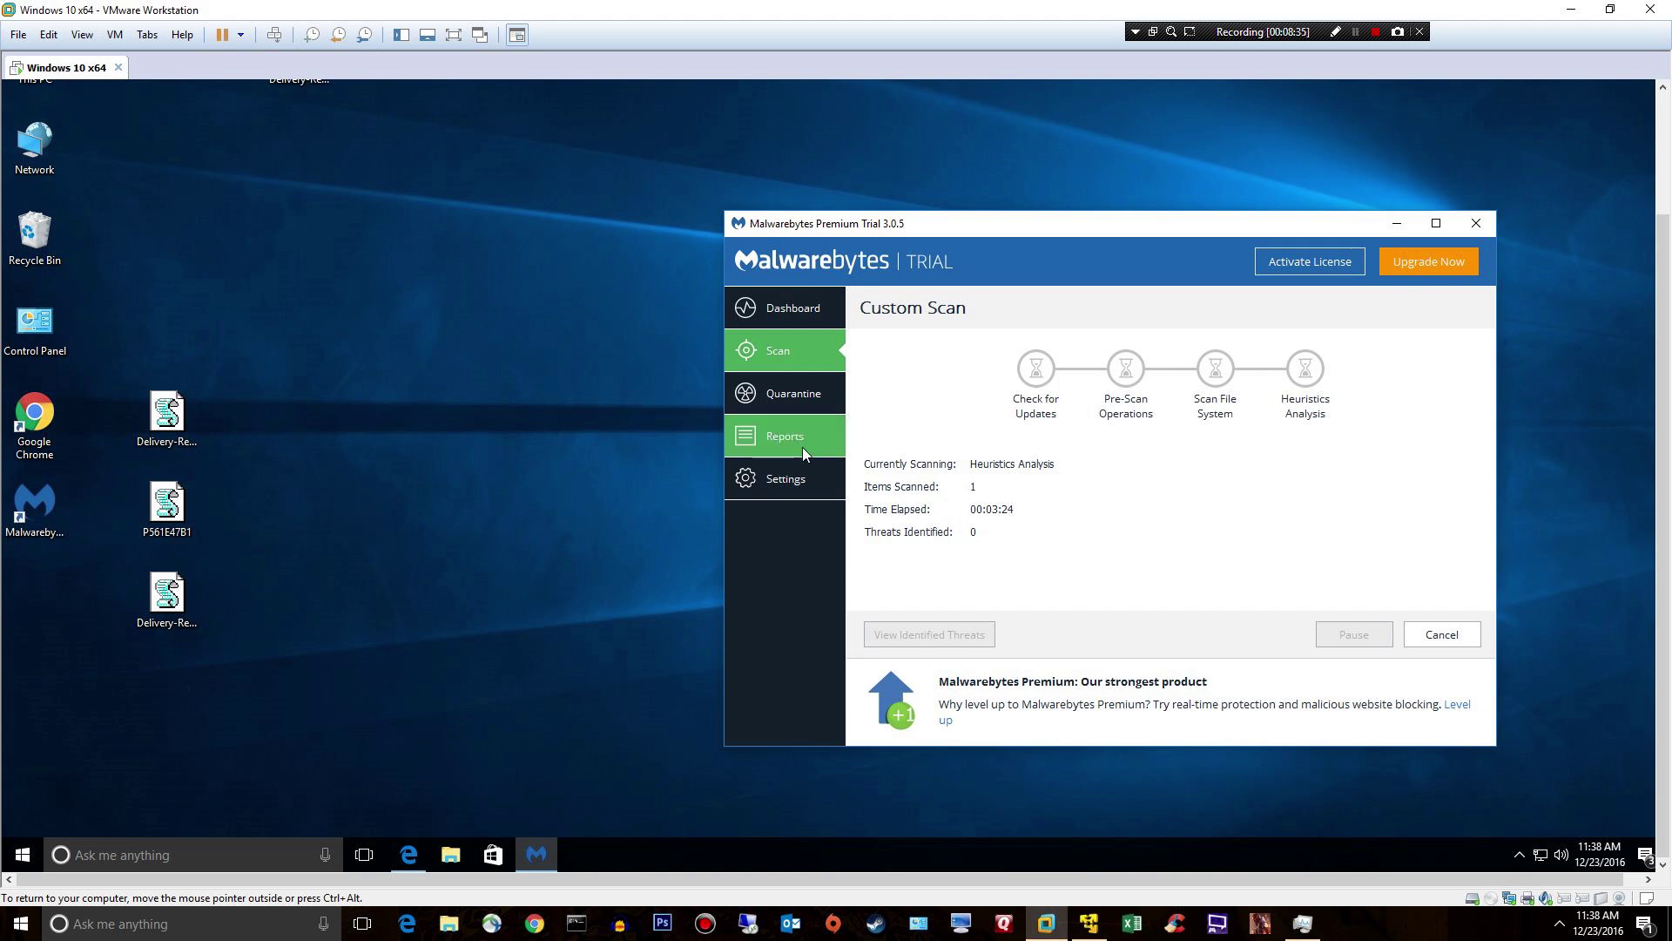
Step: Examine the Malwarebytes protection settings, from real-time protection to automatic quarantine, and return to the dashboard
{"action": "left_click", "coordinate": [824, 470]}
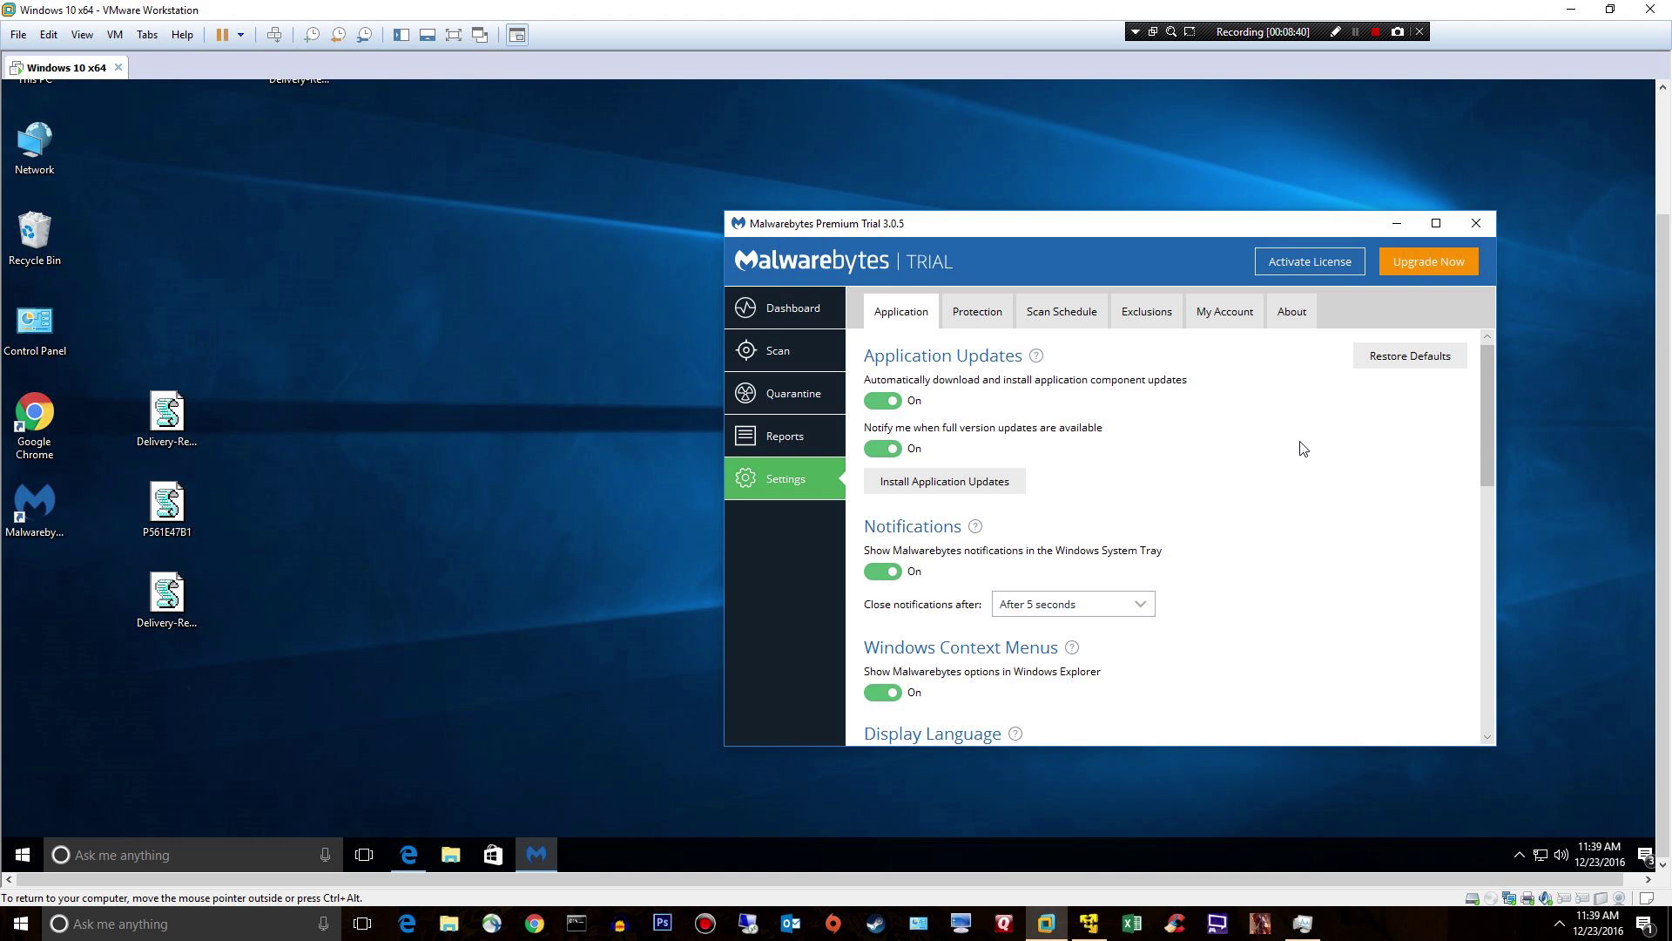
{"action": "left_click", "coordinate": [979, 312]}
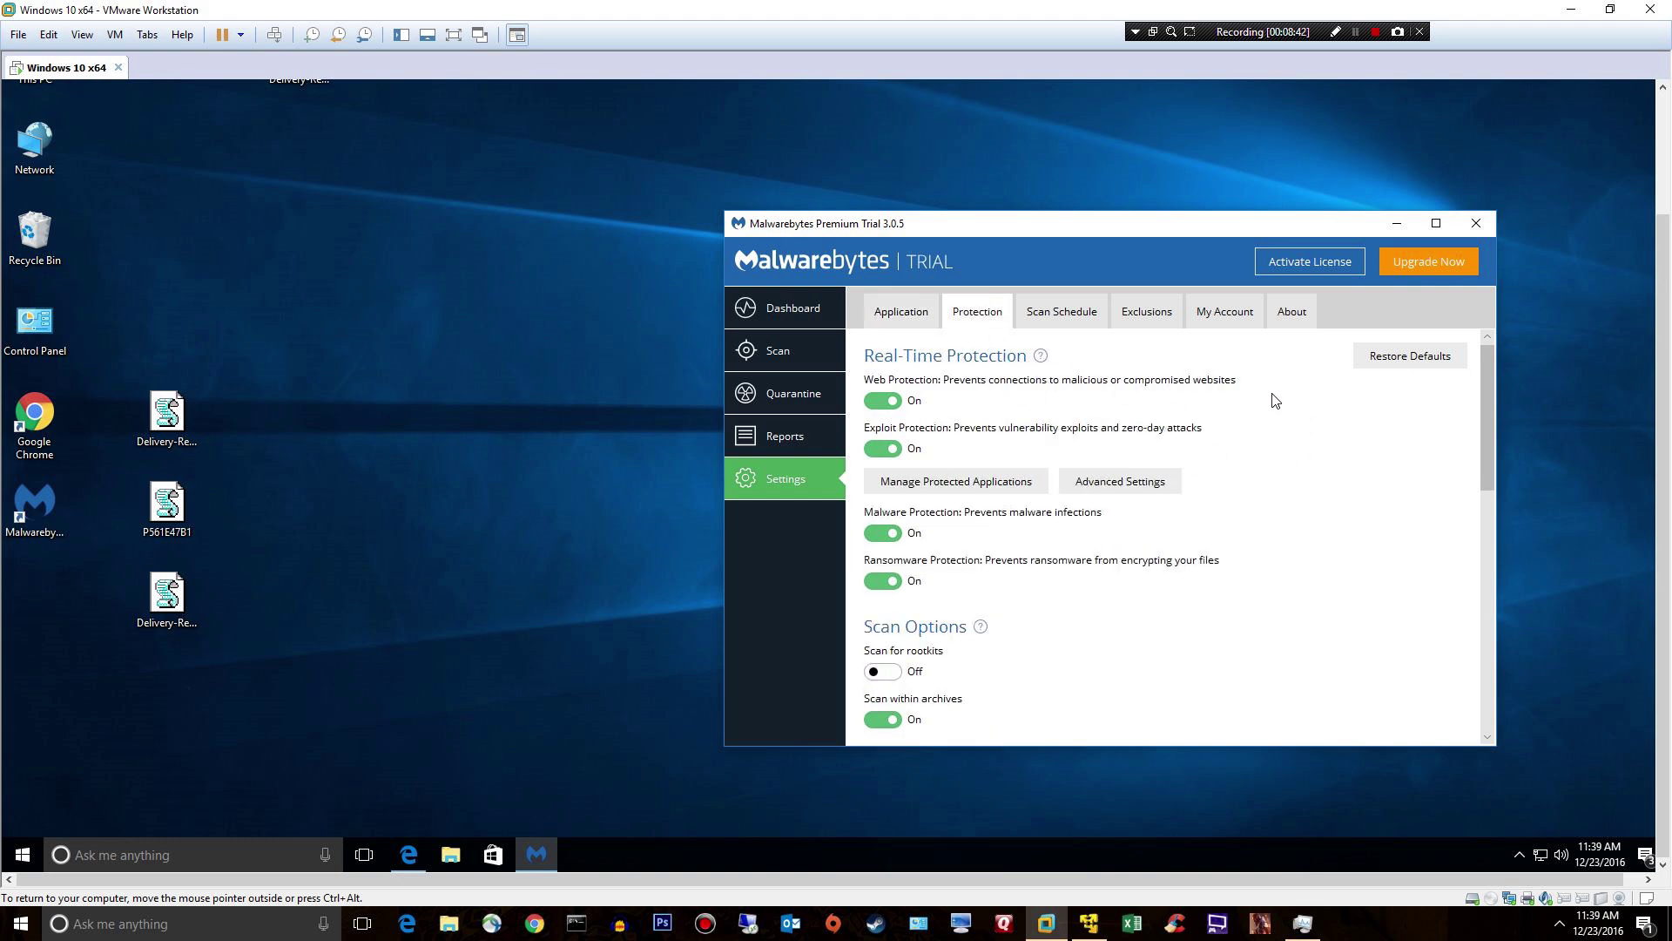
{"action": "scroll", "coordinate": [1304, 431], "scroll_direction": "down", "scroll_amount": 1}
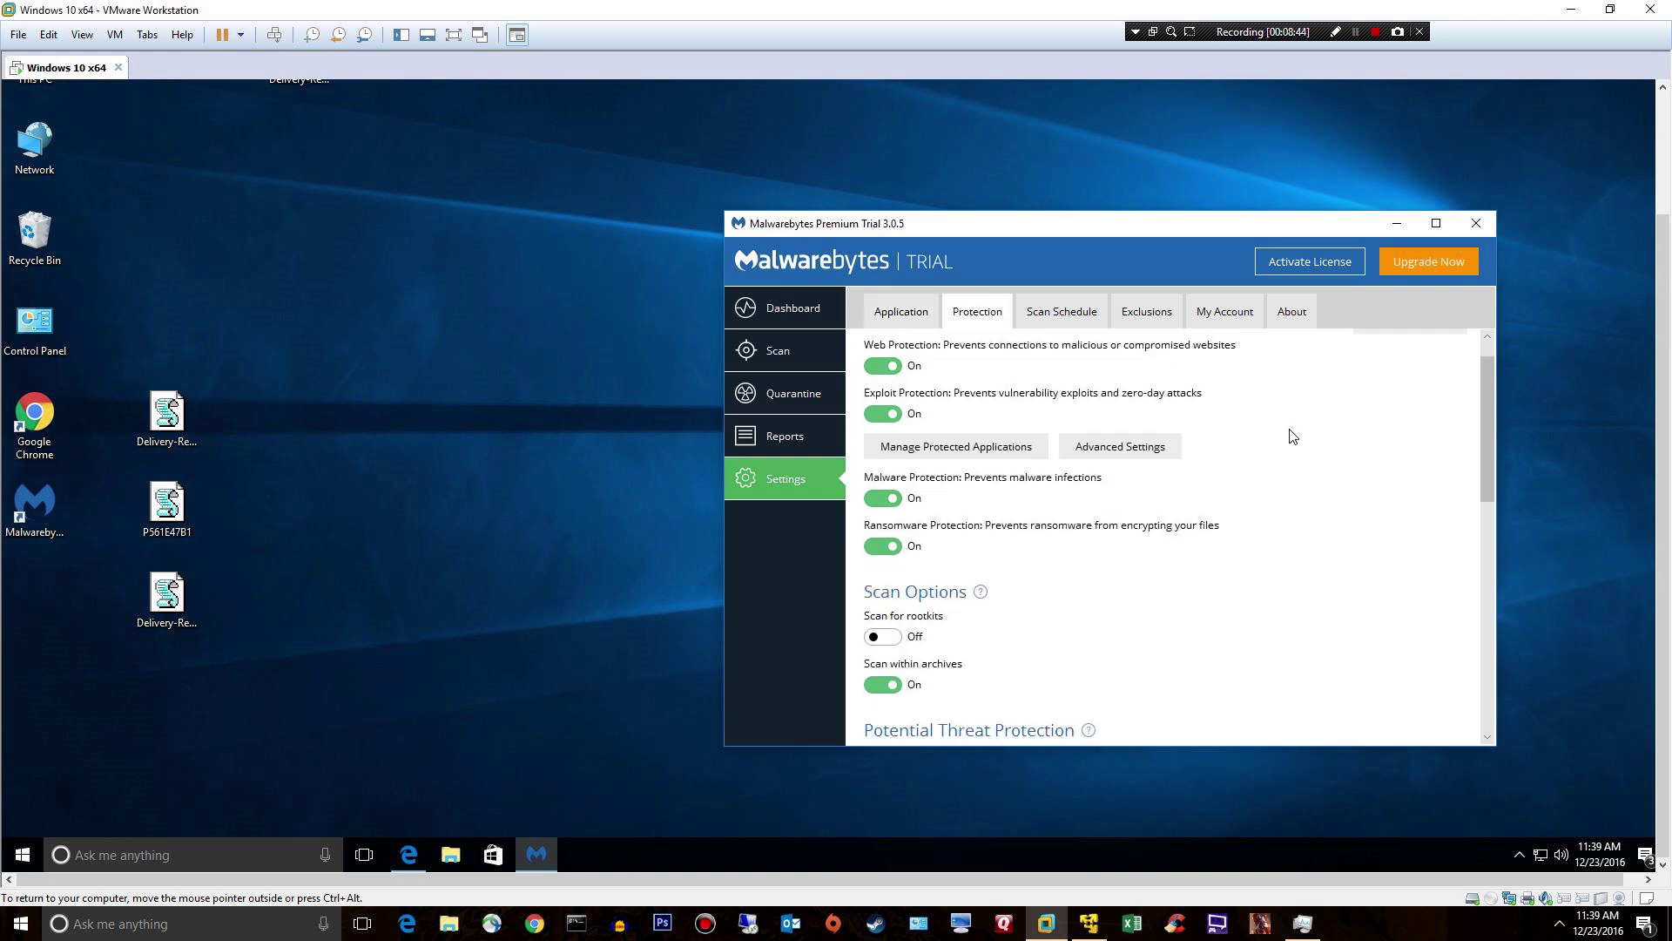
{"action": "scroll", "coordinate": [1289, 438], "scroll_direction": "down", "scroll_amount": 4}
{"action": "scroll", "coordinate": [1278, 462], "scroll_direction": "down", "scroll_amount": 8}
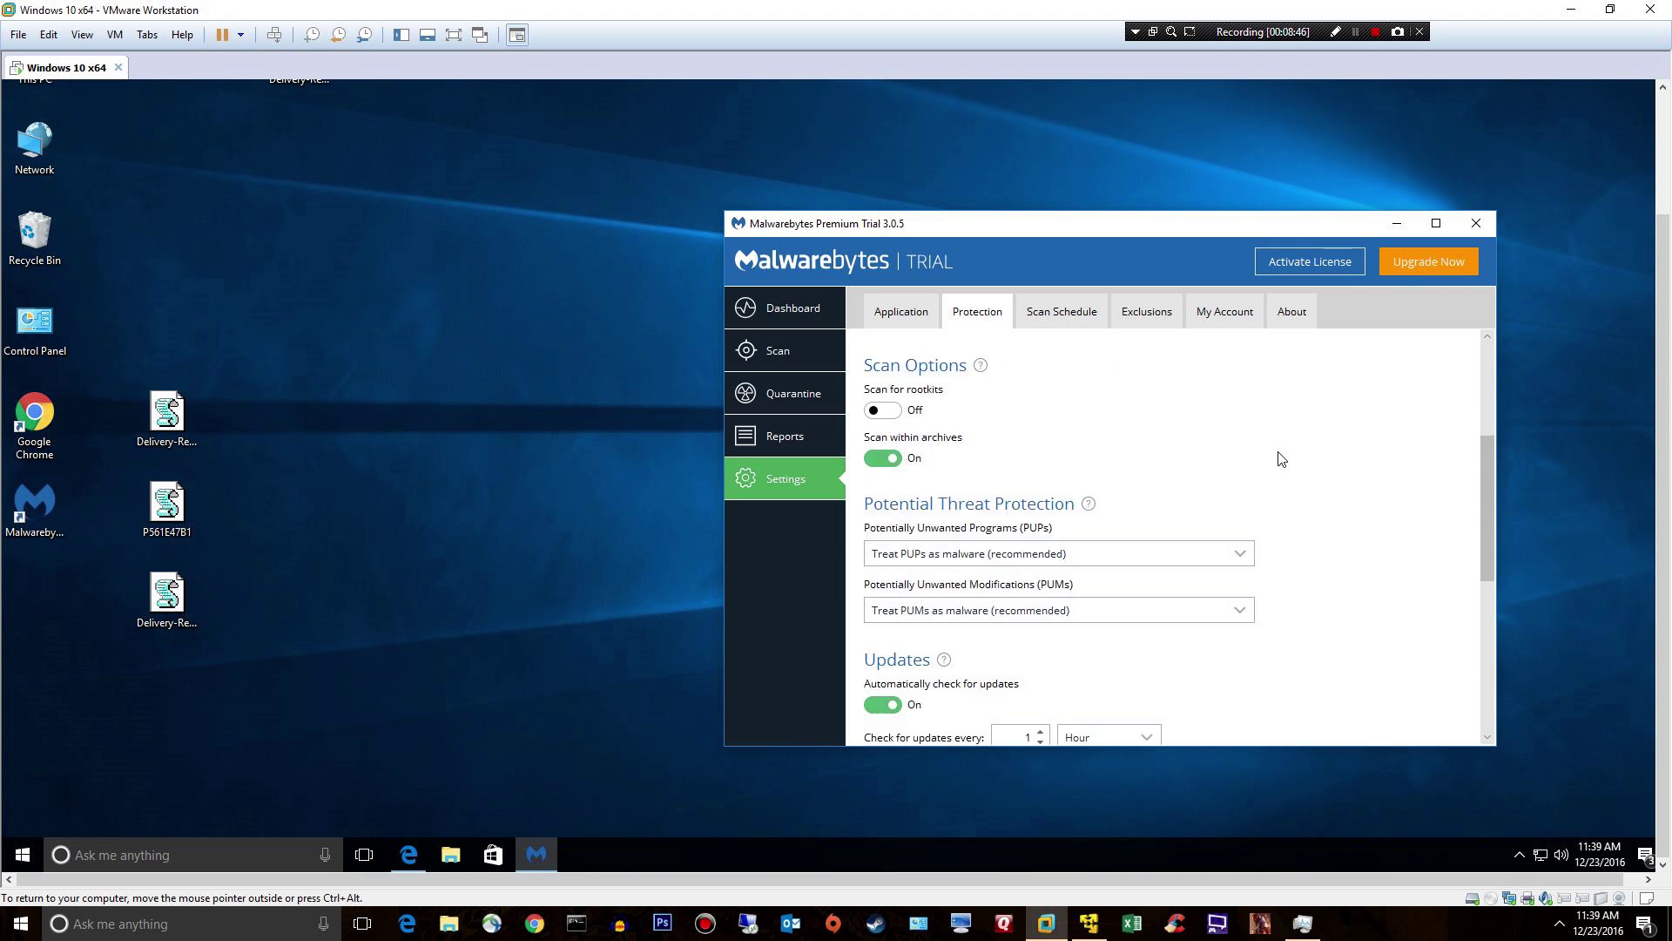
{"action": "scroll", "coordinate": [1281, 474], "scroll_direction": "down", "scroll_amount": 7}
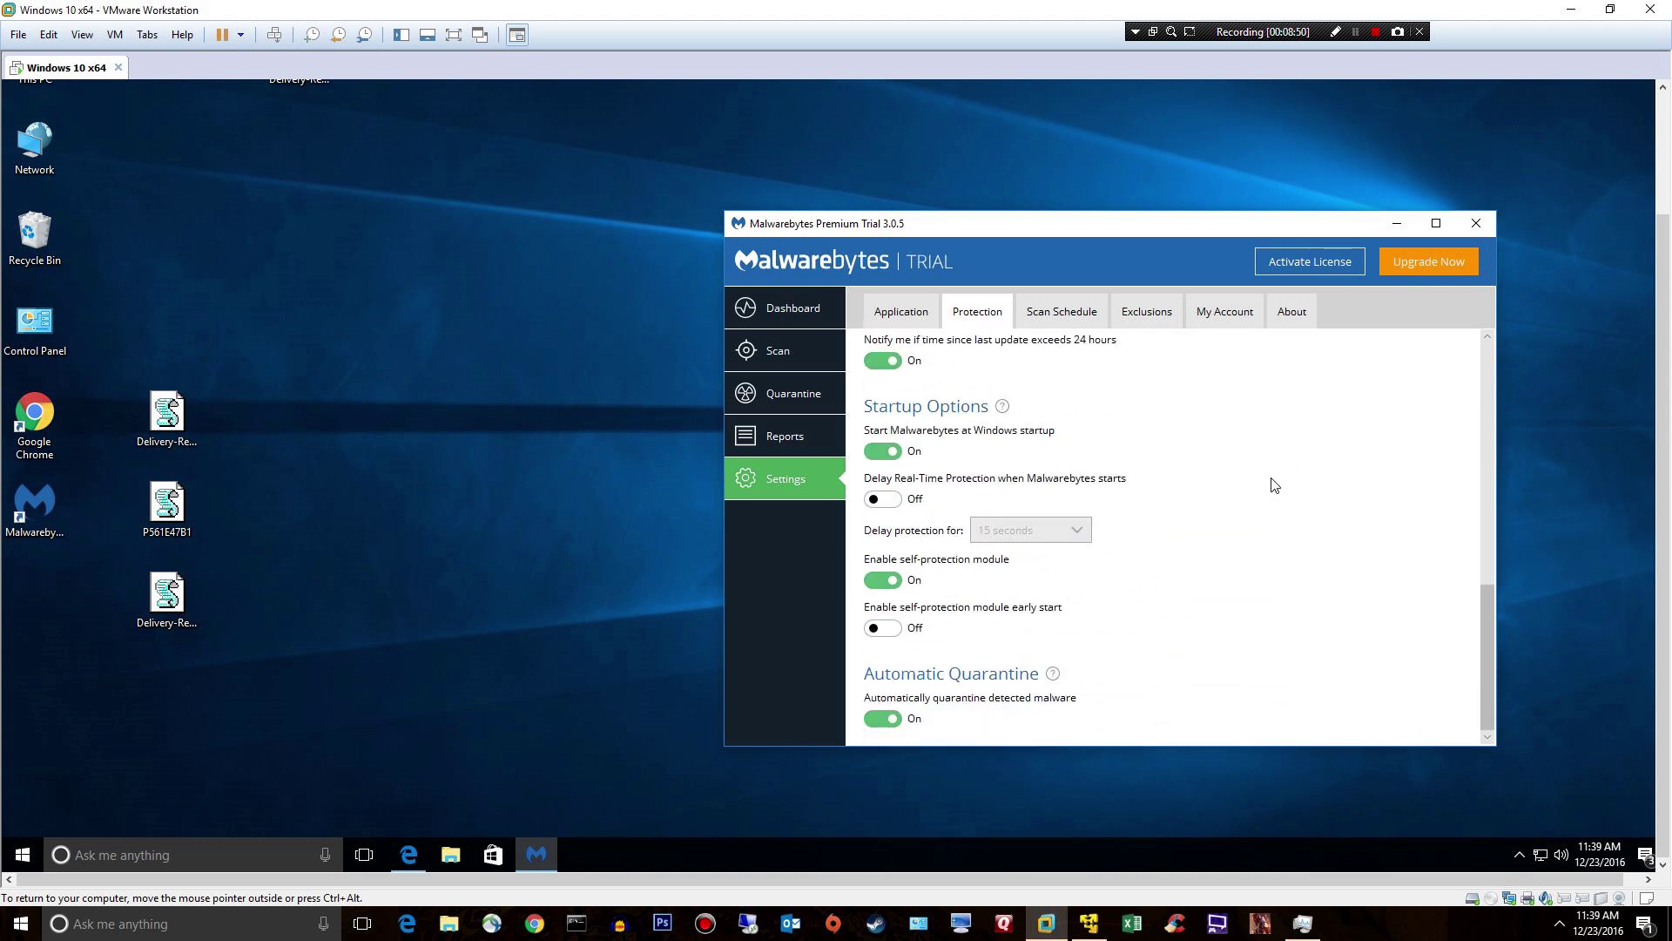
{"action": "scroll", "coordinate": [1169, 502], "scroll_direction": "up", "scroll_amount": 3}
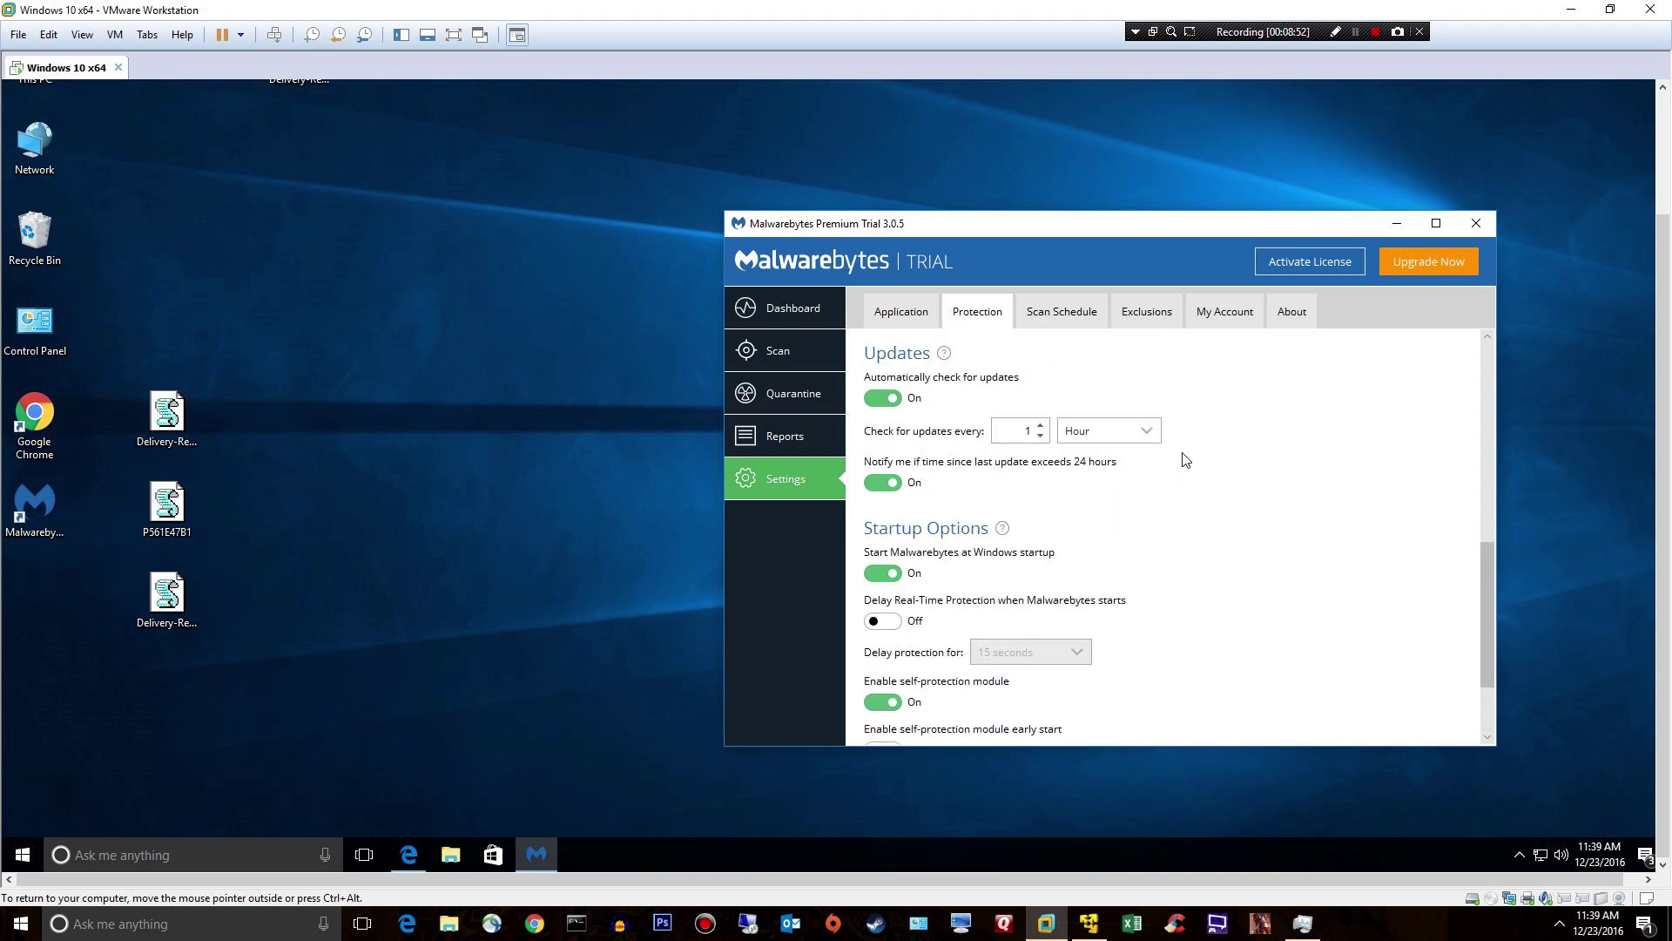
{"action": "left_click", "coordinate": [792, 301]}
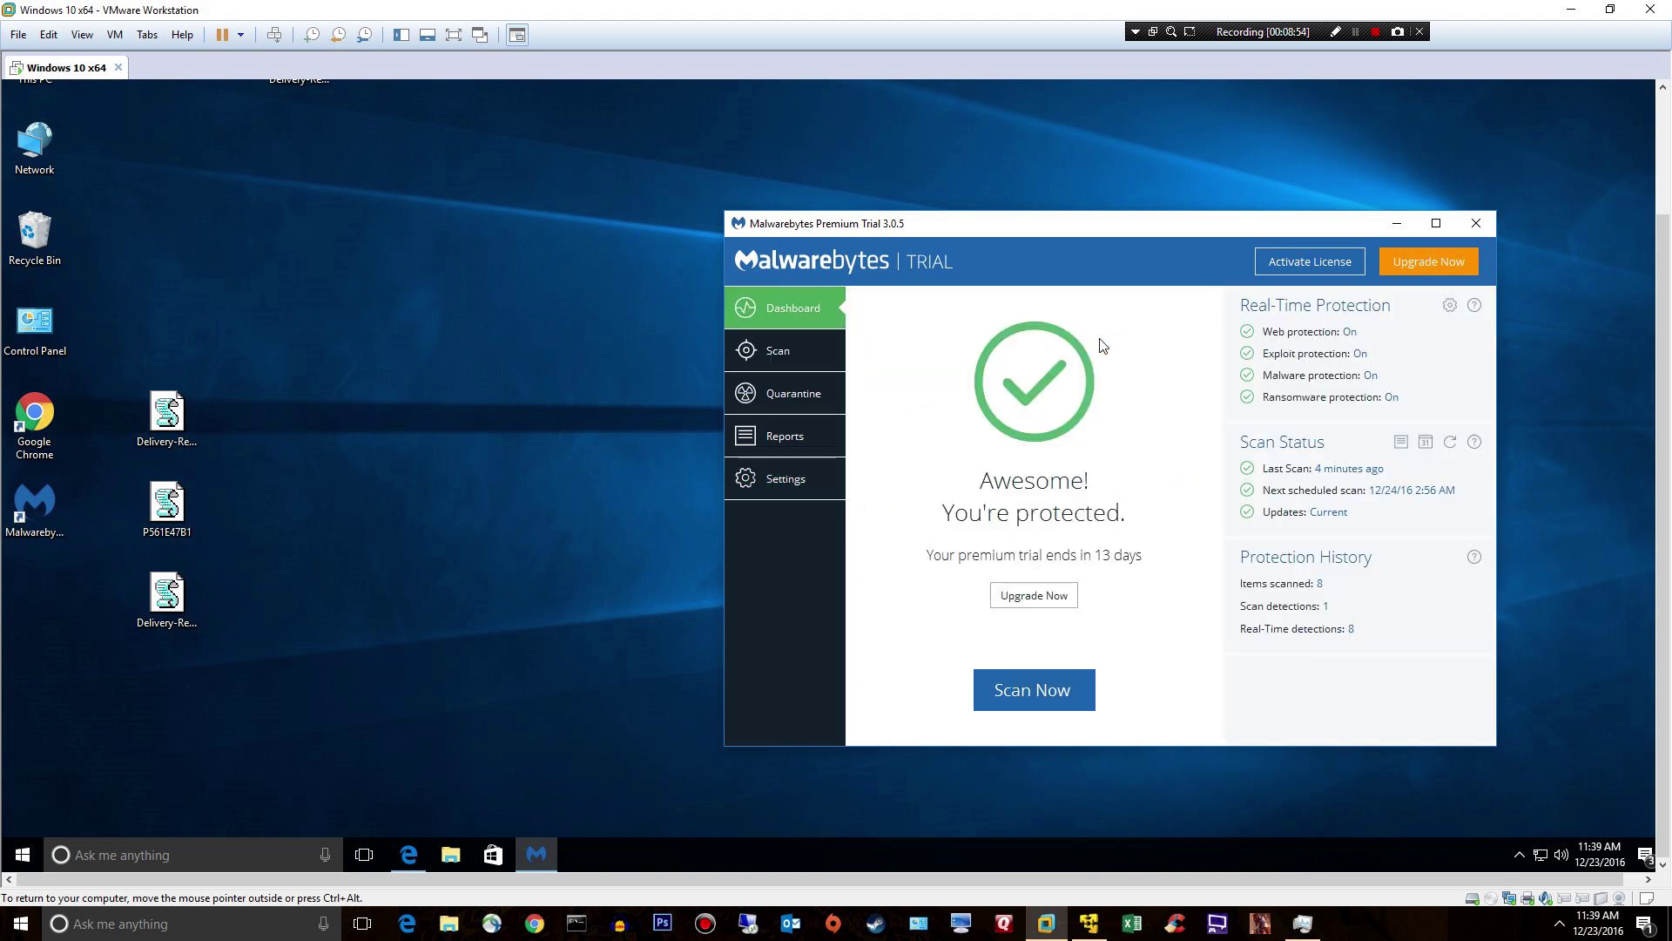
Step: Run the P561E47B1 script and dismiss the Windows Script Host error and the blocked-website notification
{"action": "double_click", "coordinate": [168, 505]}
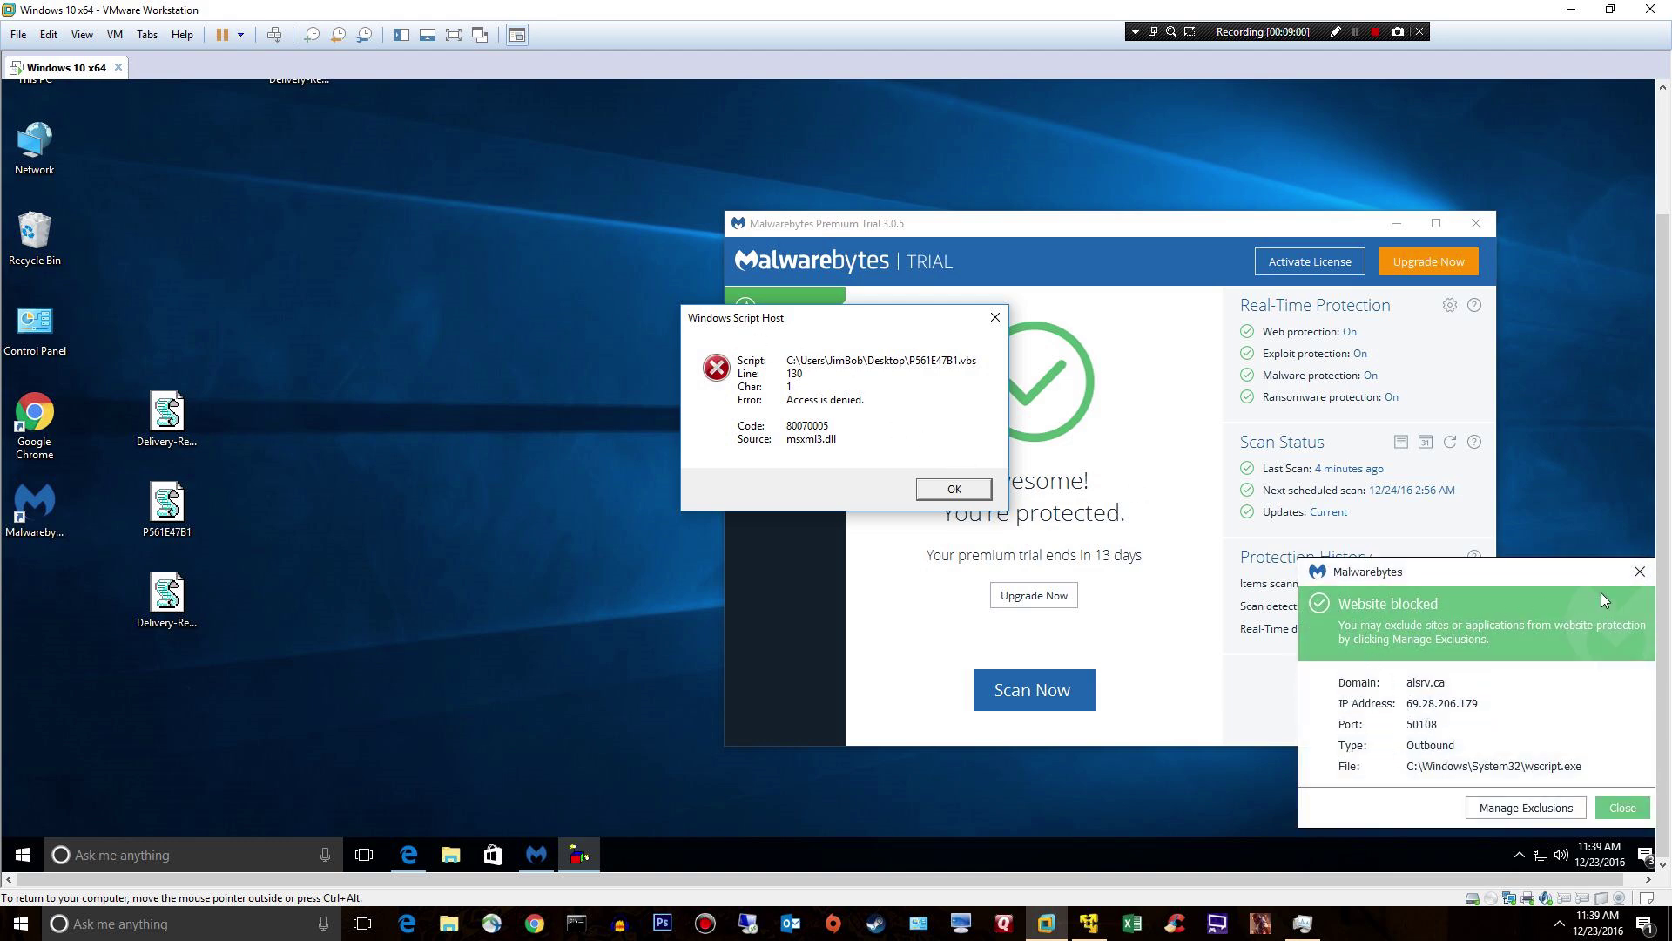
{"action": "left_click", "coordinate": [948, 492]}
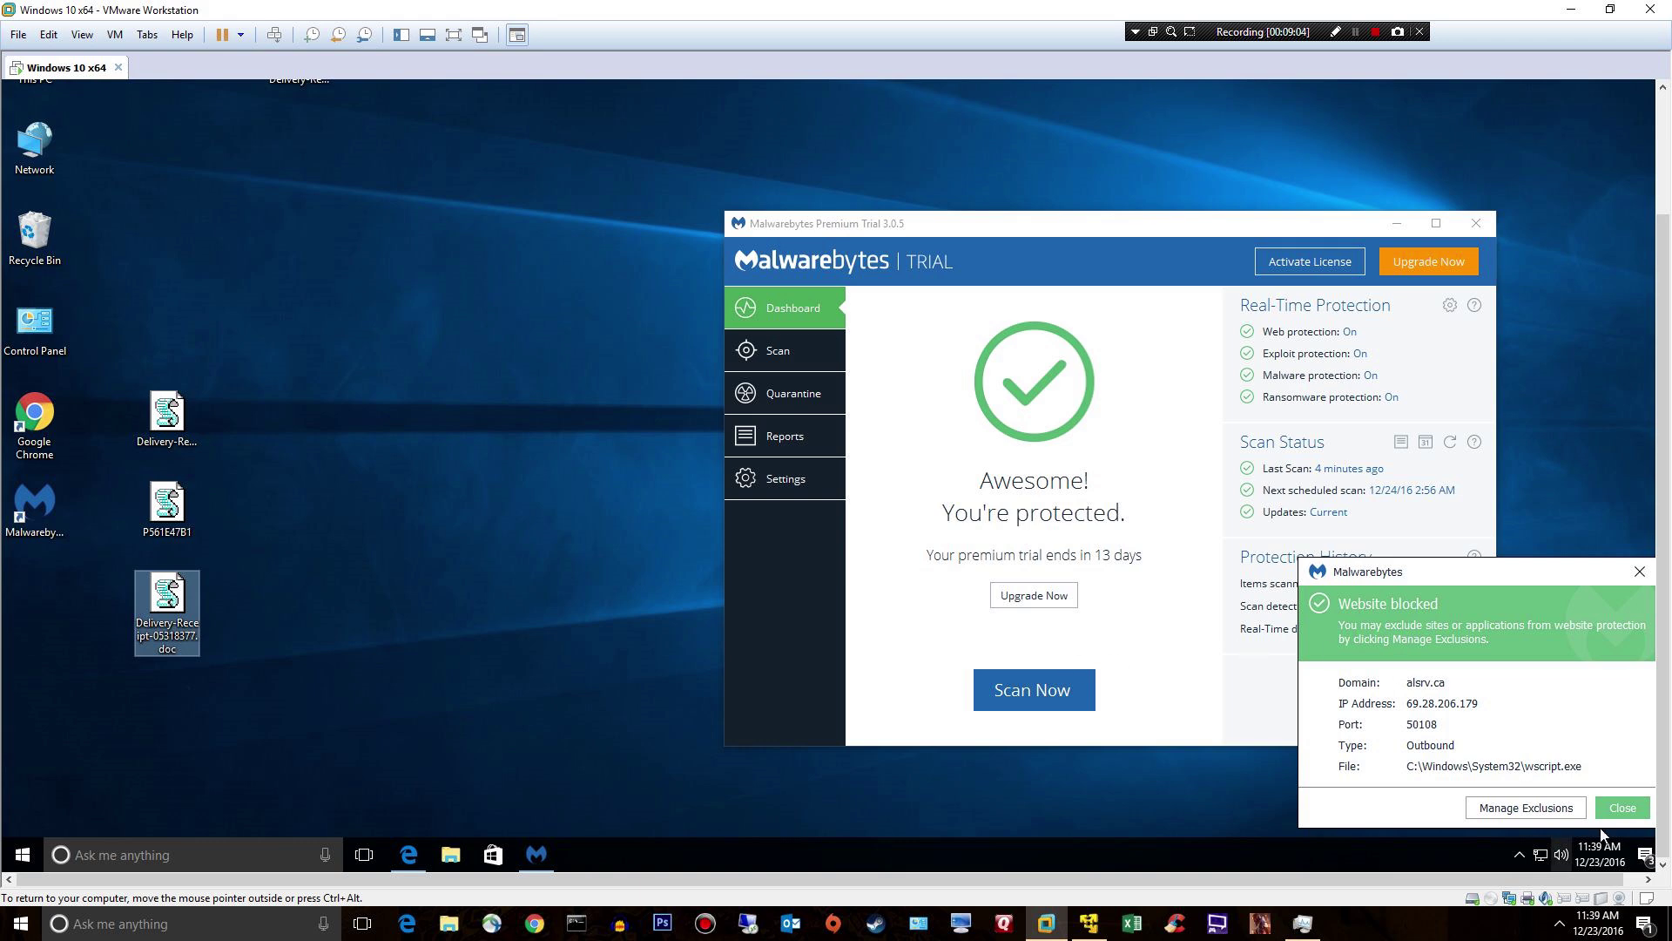
{"action": "left_click", "coordinate": [1622, 807]}
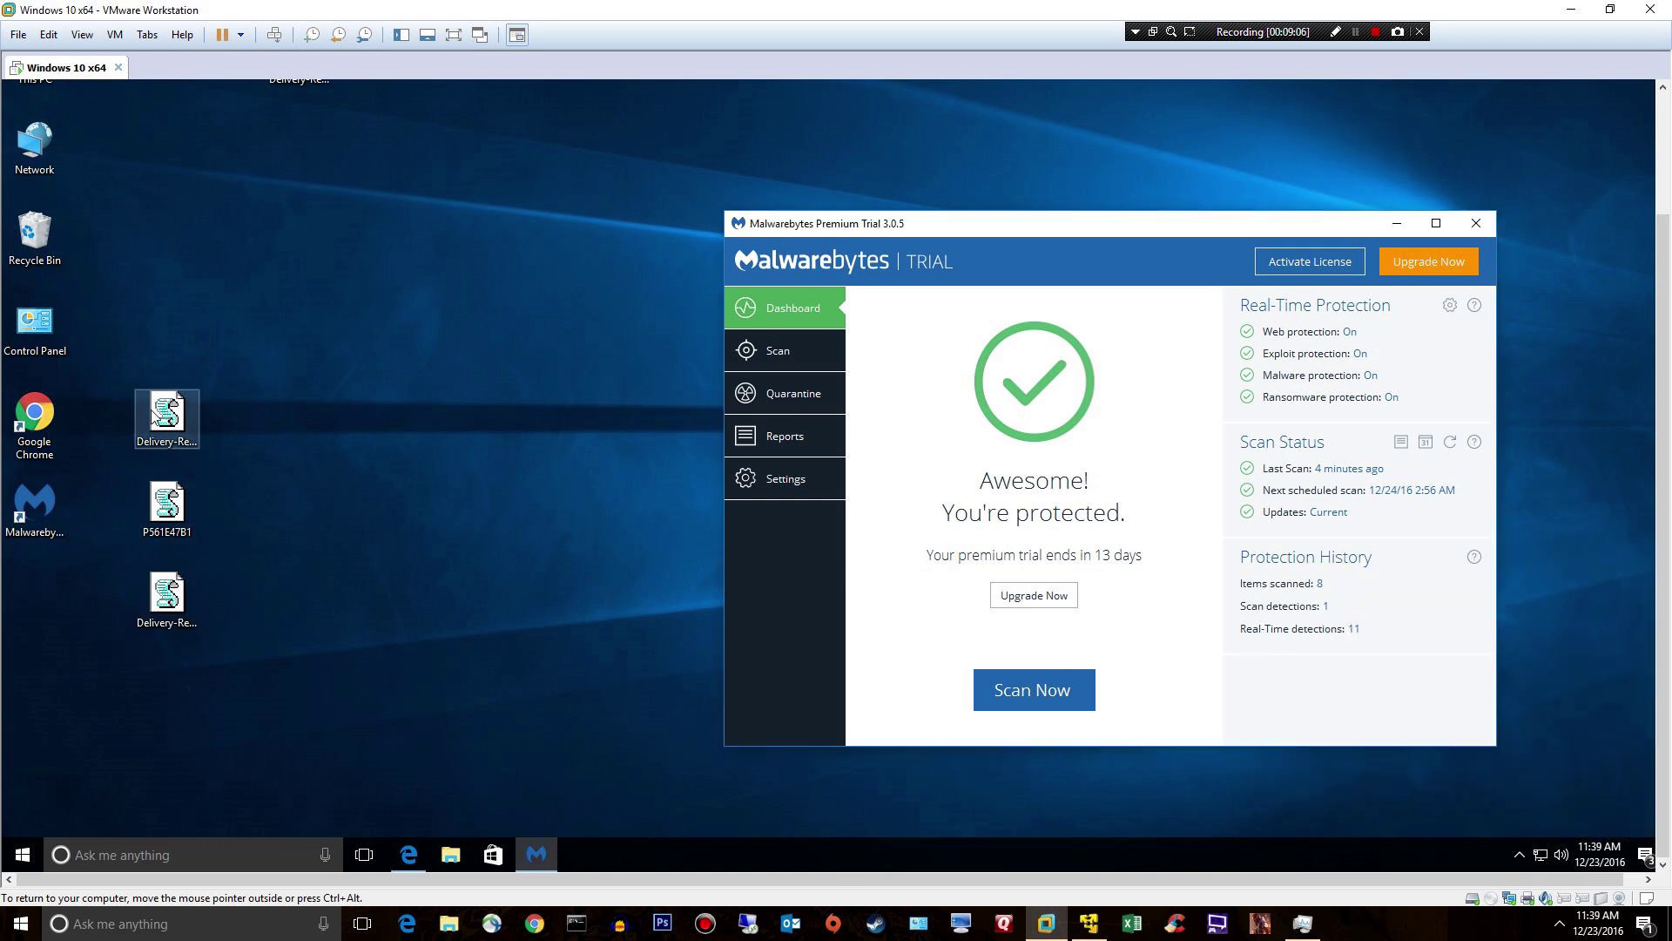
Step: Move Delivery-Receipt-00000155106.doc away from the other scripts and open Delivery-Receipt-05318377.doc in Notepad
{"action": "left_click_drag", "start_coordinate": [153, 416], "coordinate": [371, 504]}
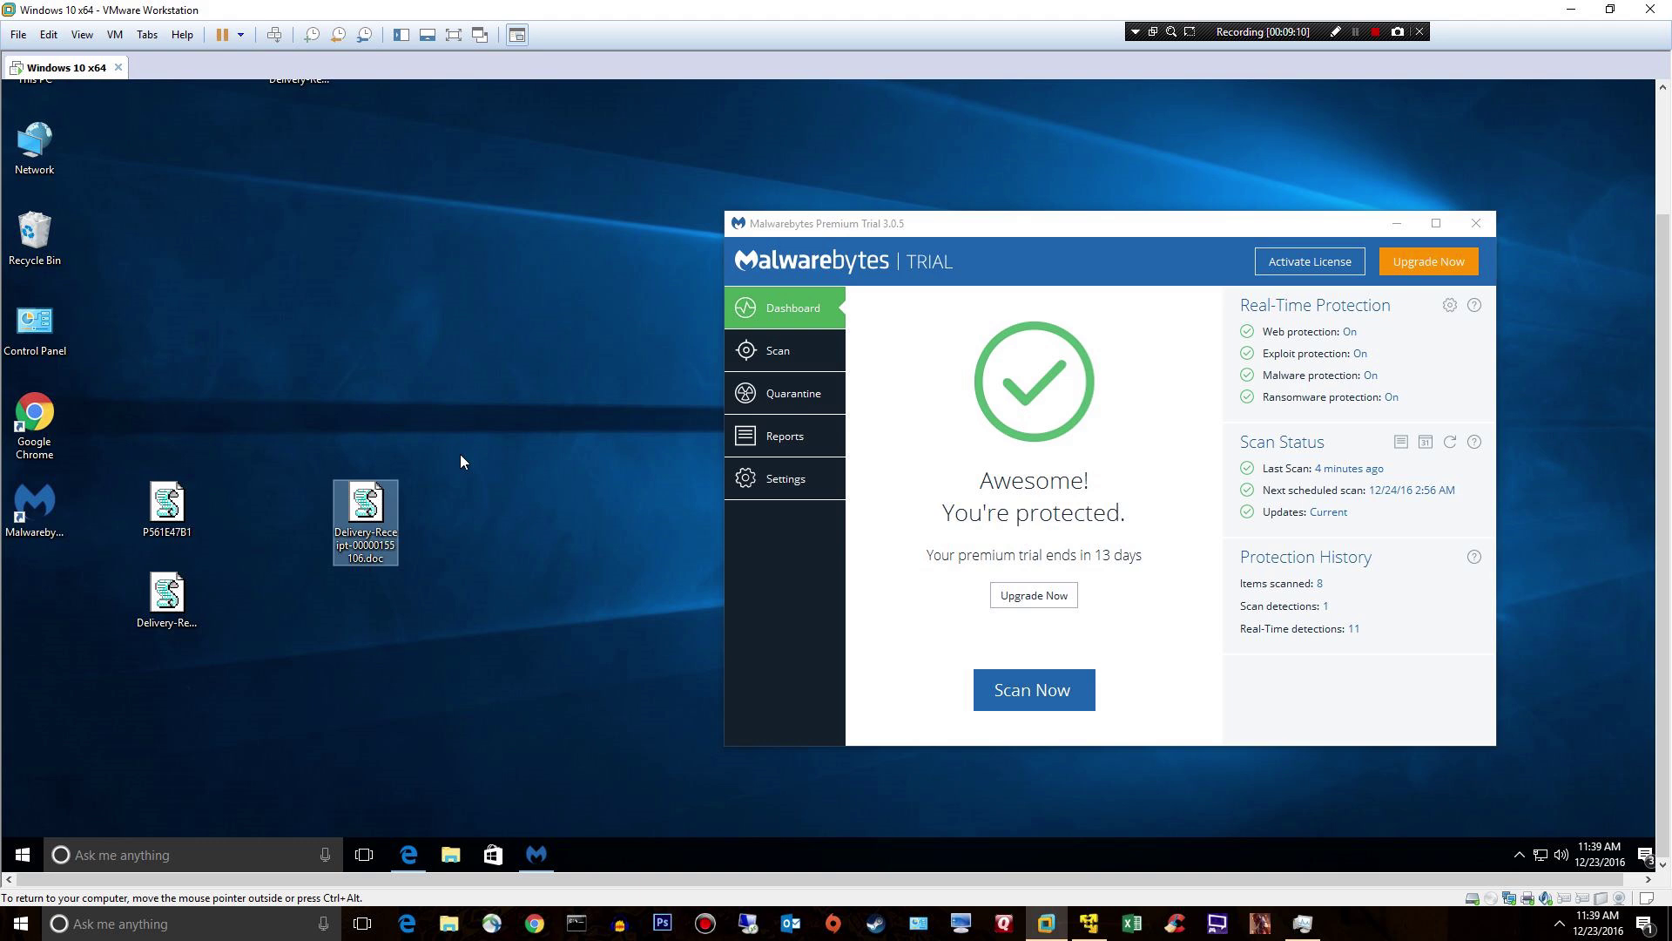
{"action": "right_click", "coordinate": [141, 596]}
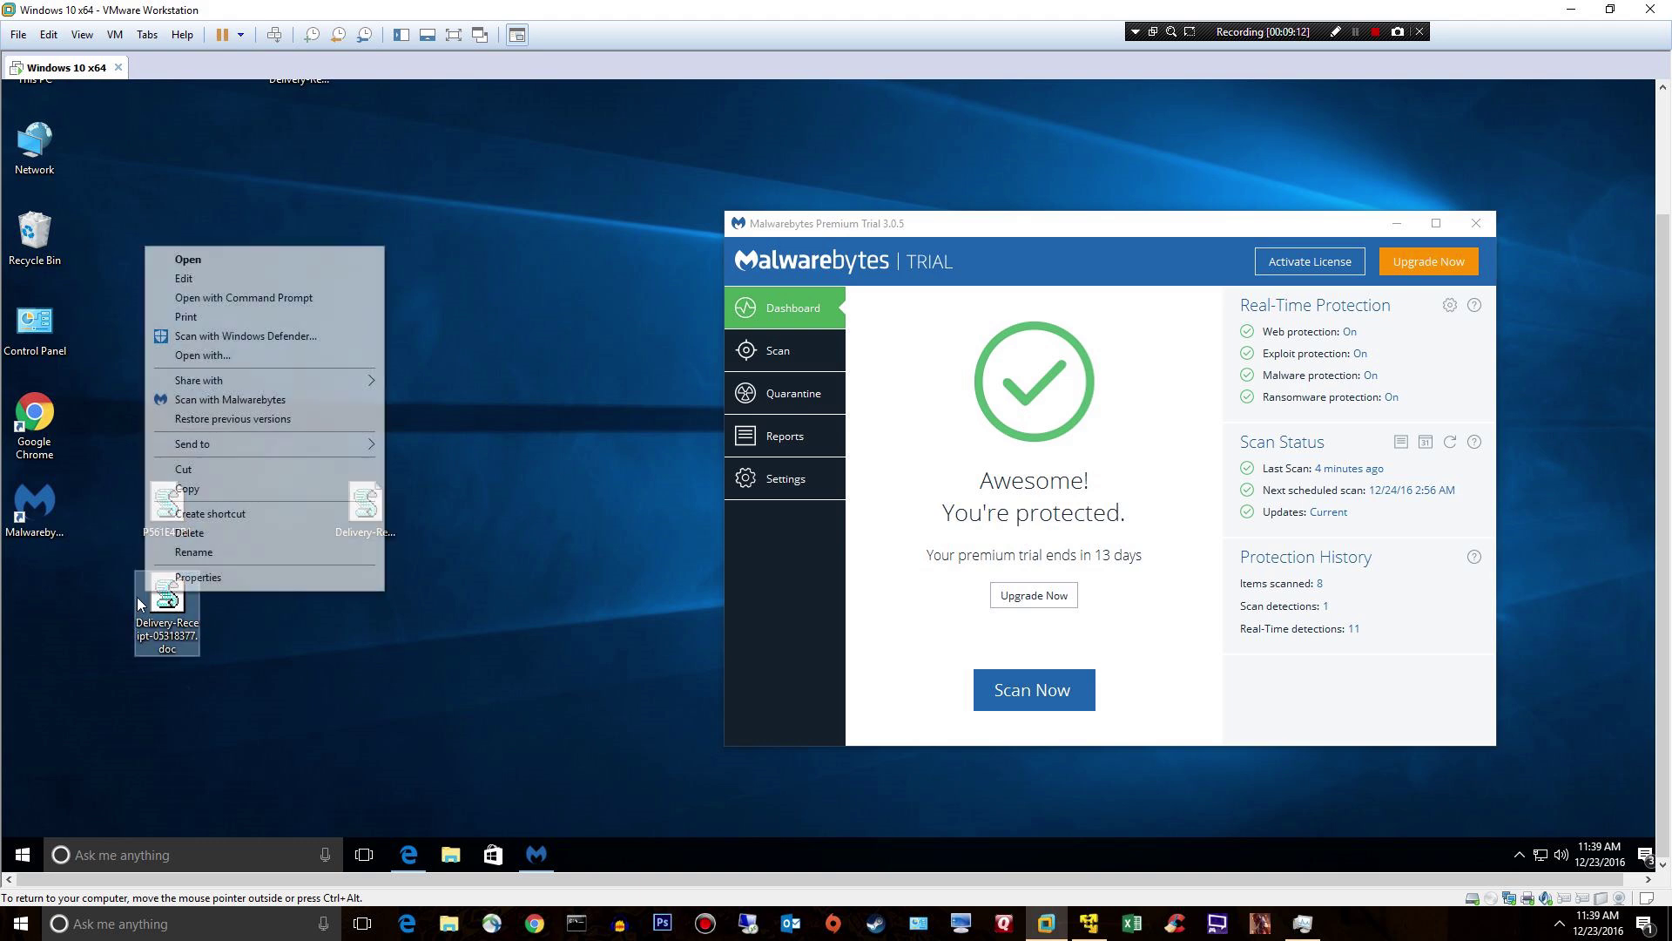
{"action": "left_click", "coordinate": [233, 852]}
{"action": "type", "text": "notepad"}
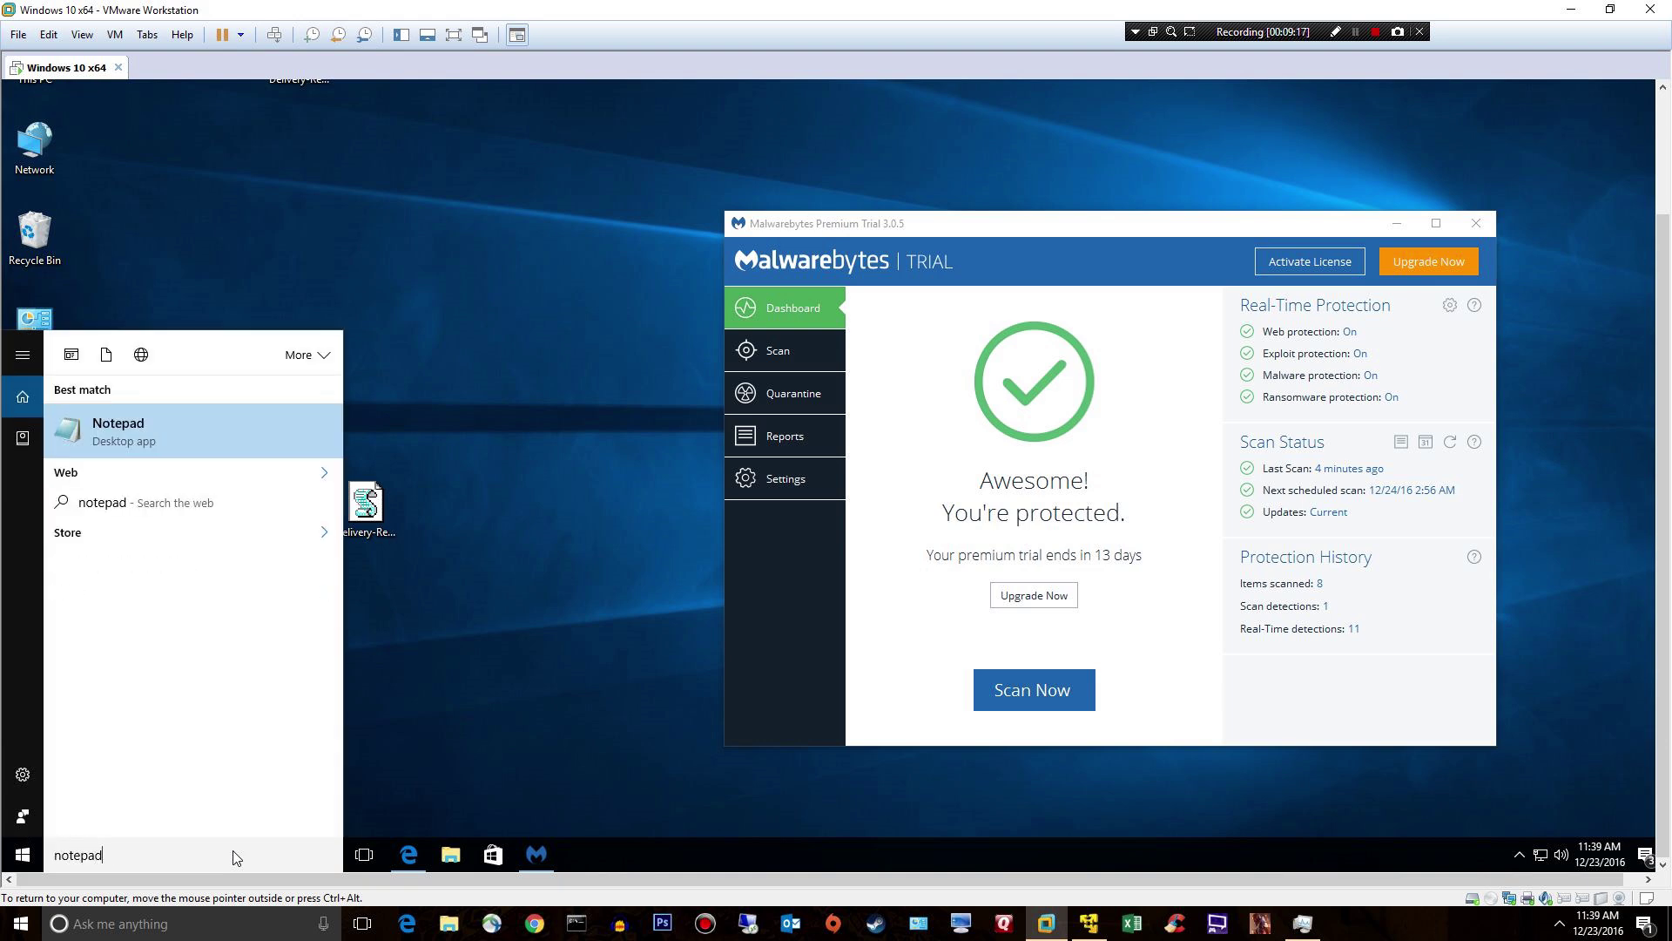
{"action": "key", "text": "Return"}
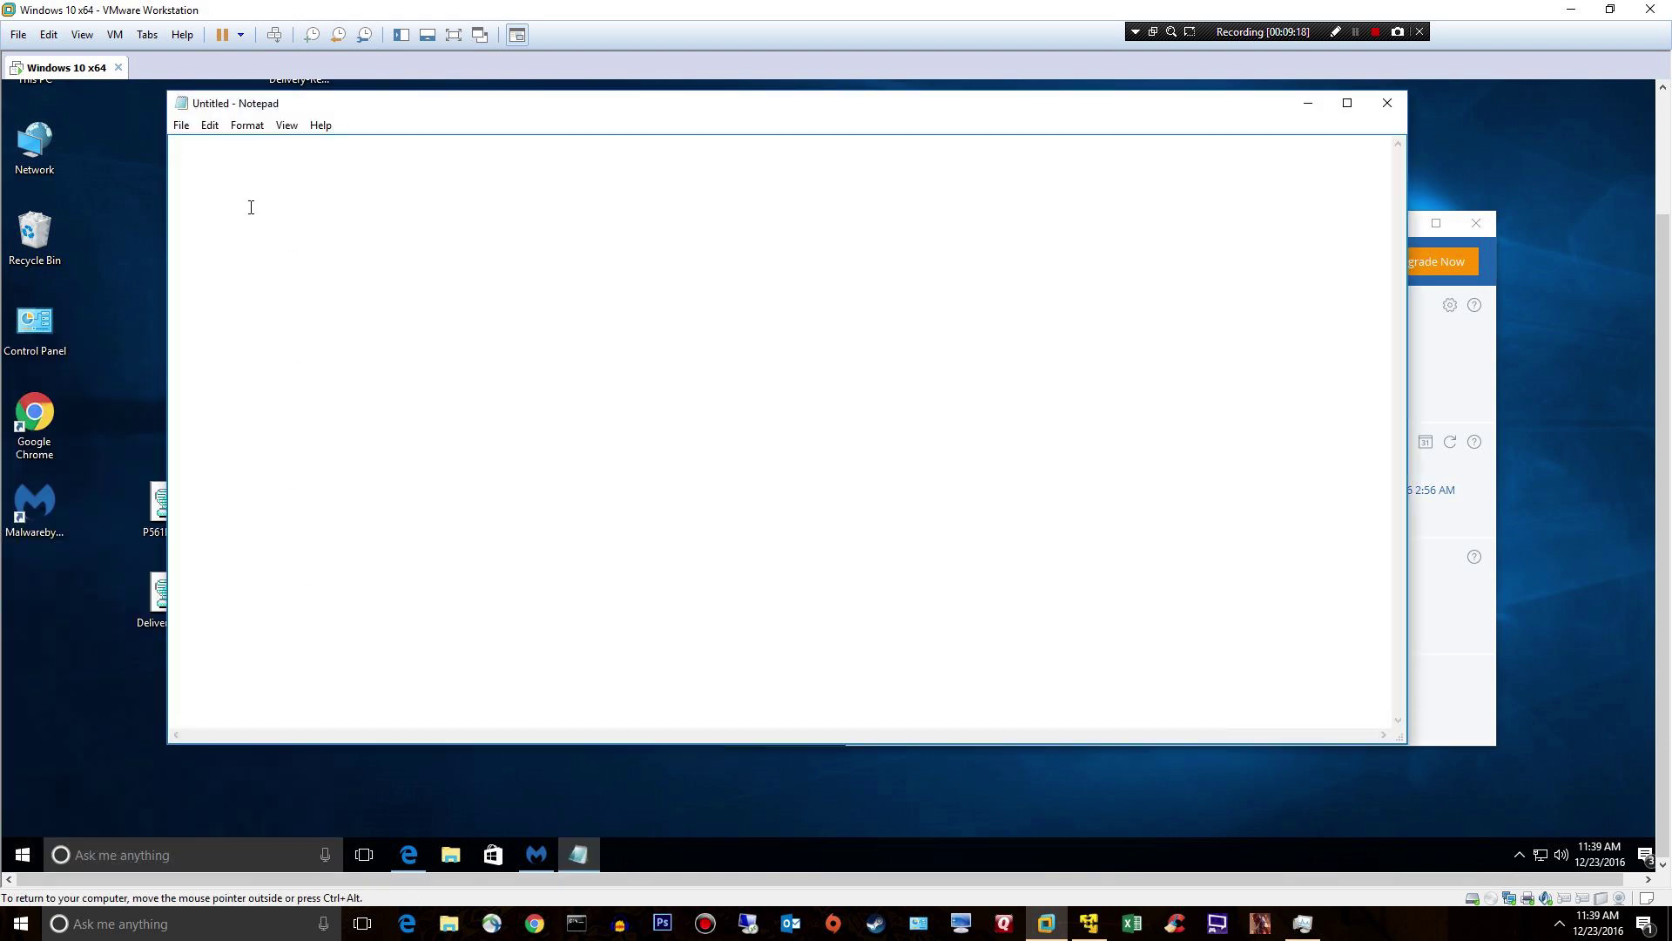
{"action": "left_click_drag", "start_coordinate": [146, 607], "coordinate": [724, 379]}
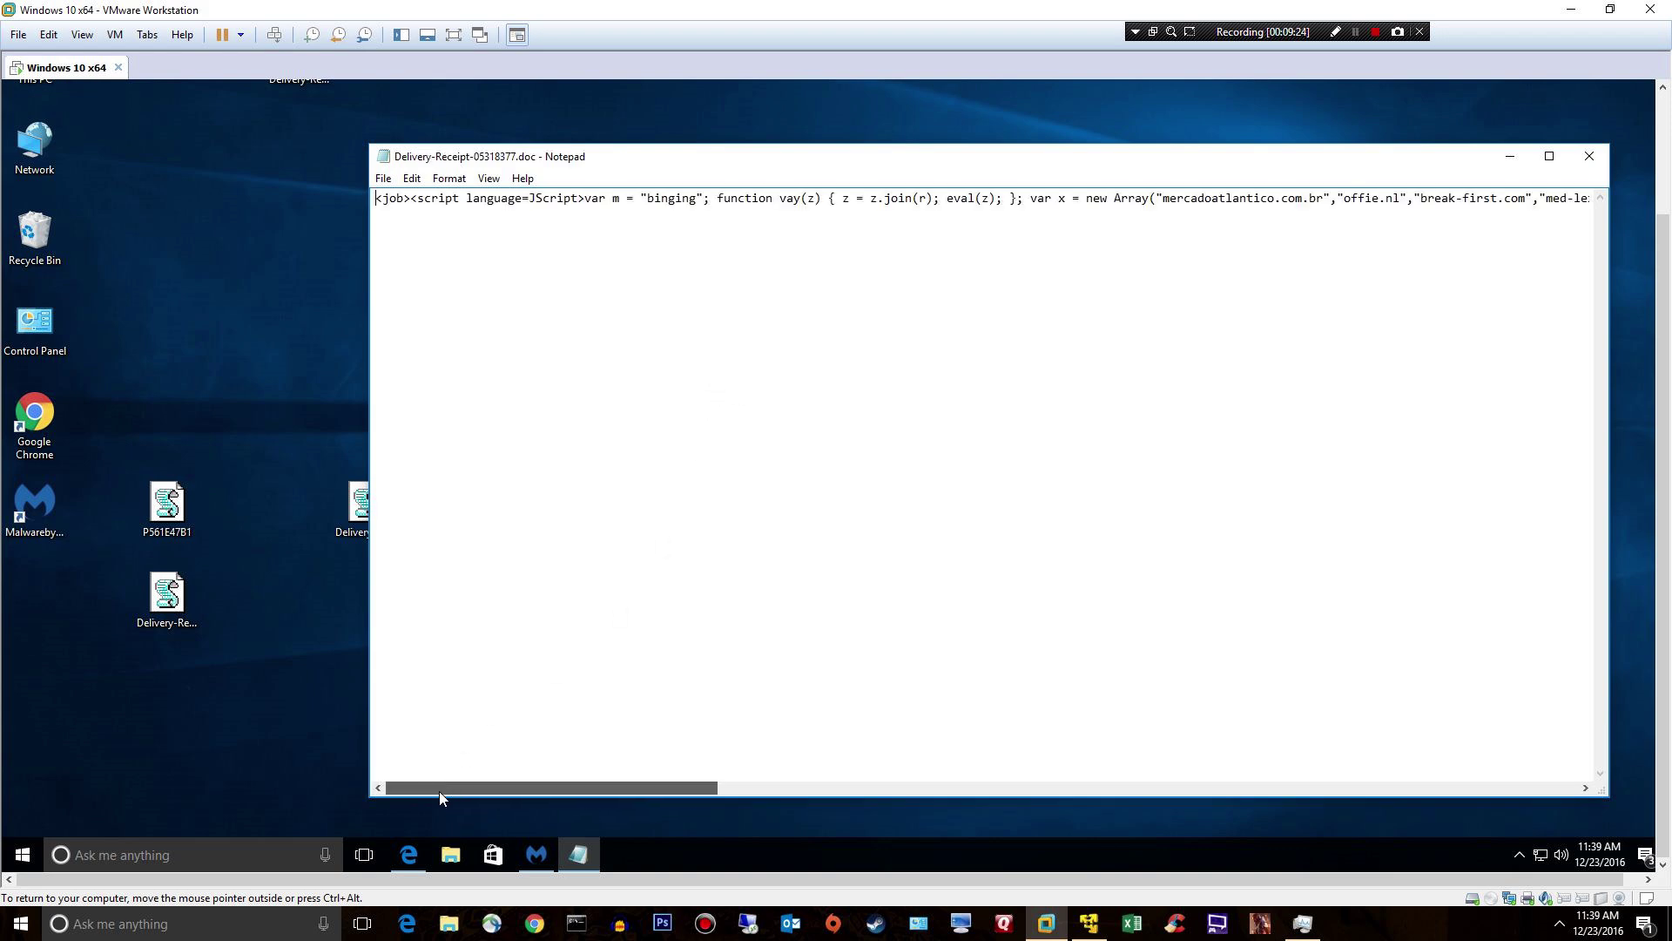
Step: Examine the Delivery-Receipt-05318377.doc script code, highlight the string appended to variable g, and close Notepad
{"action": "left_click_drag", "start_coordinate": [476, 784], "coordinate": [1361, 715]}
{"action": "left_click_drag", "start_coordinate": [1287, 787], "coordinate": [901, 683]}
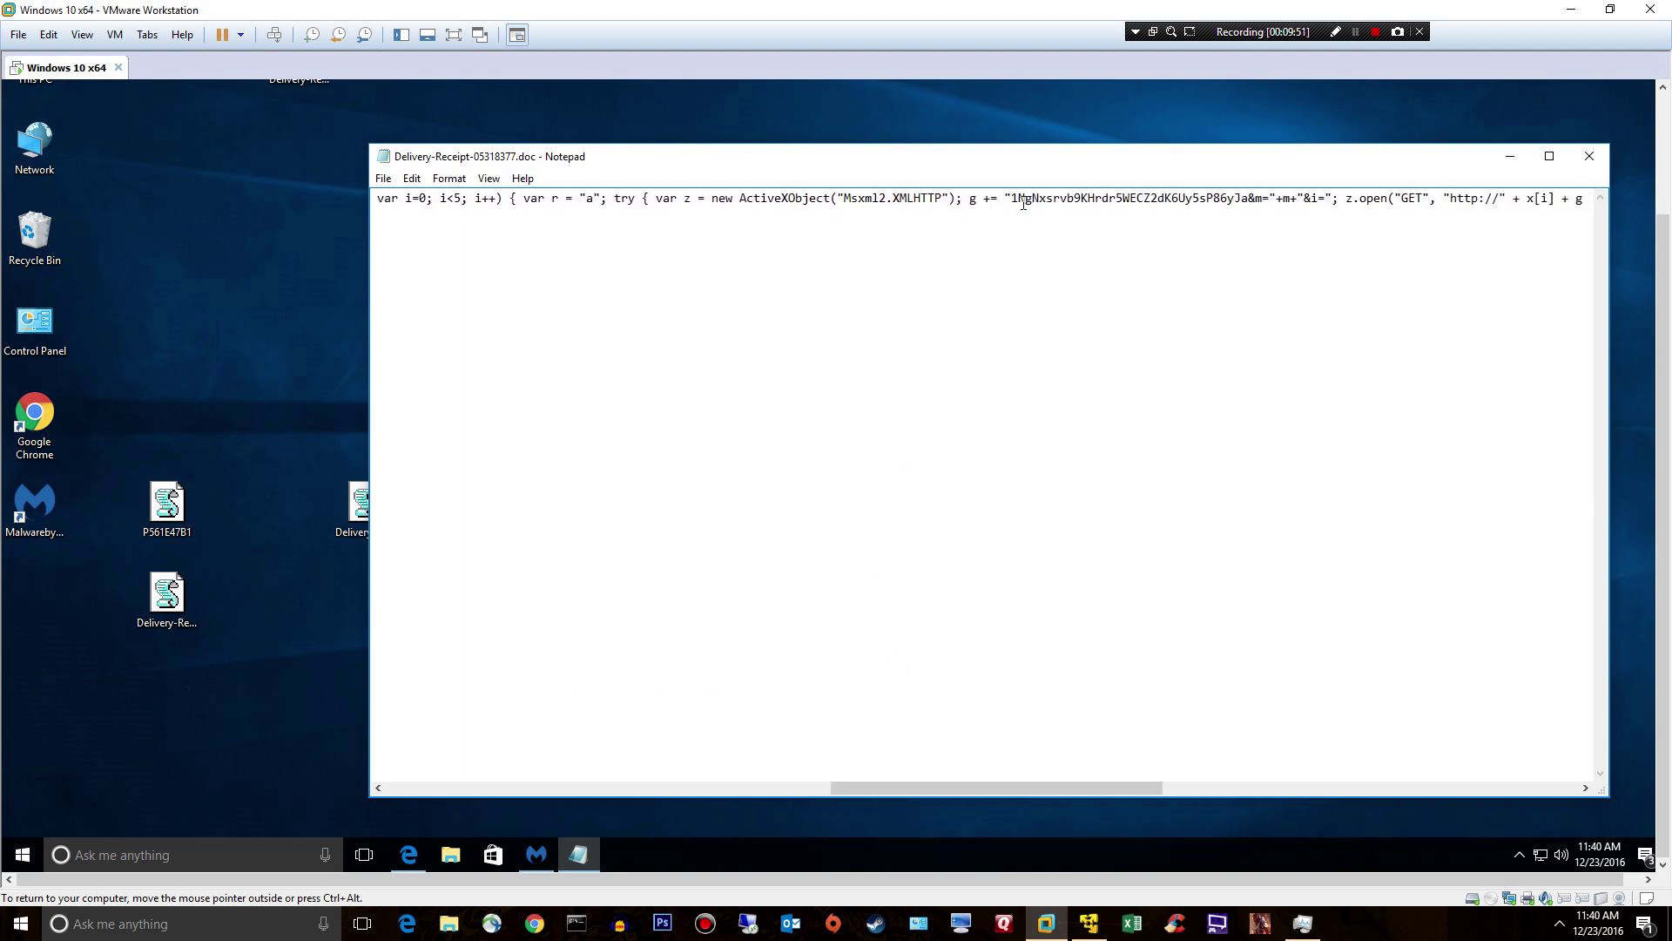
{"action": "left_click_drag", "start_coordinate": [1014, 199], "coordinate": [1276, 189]}
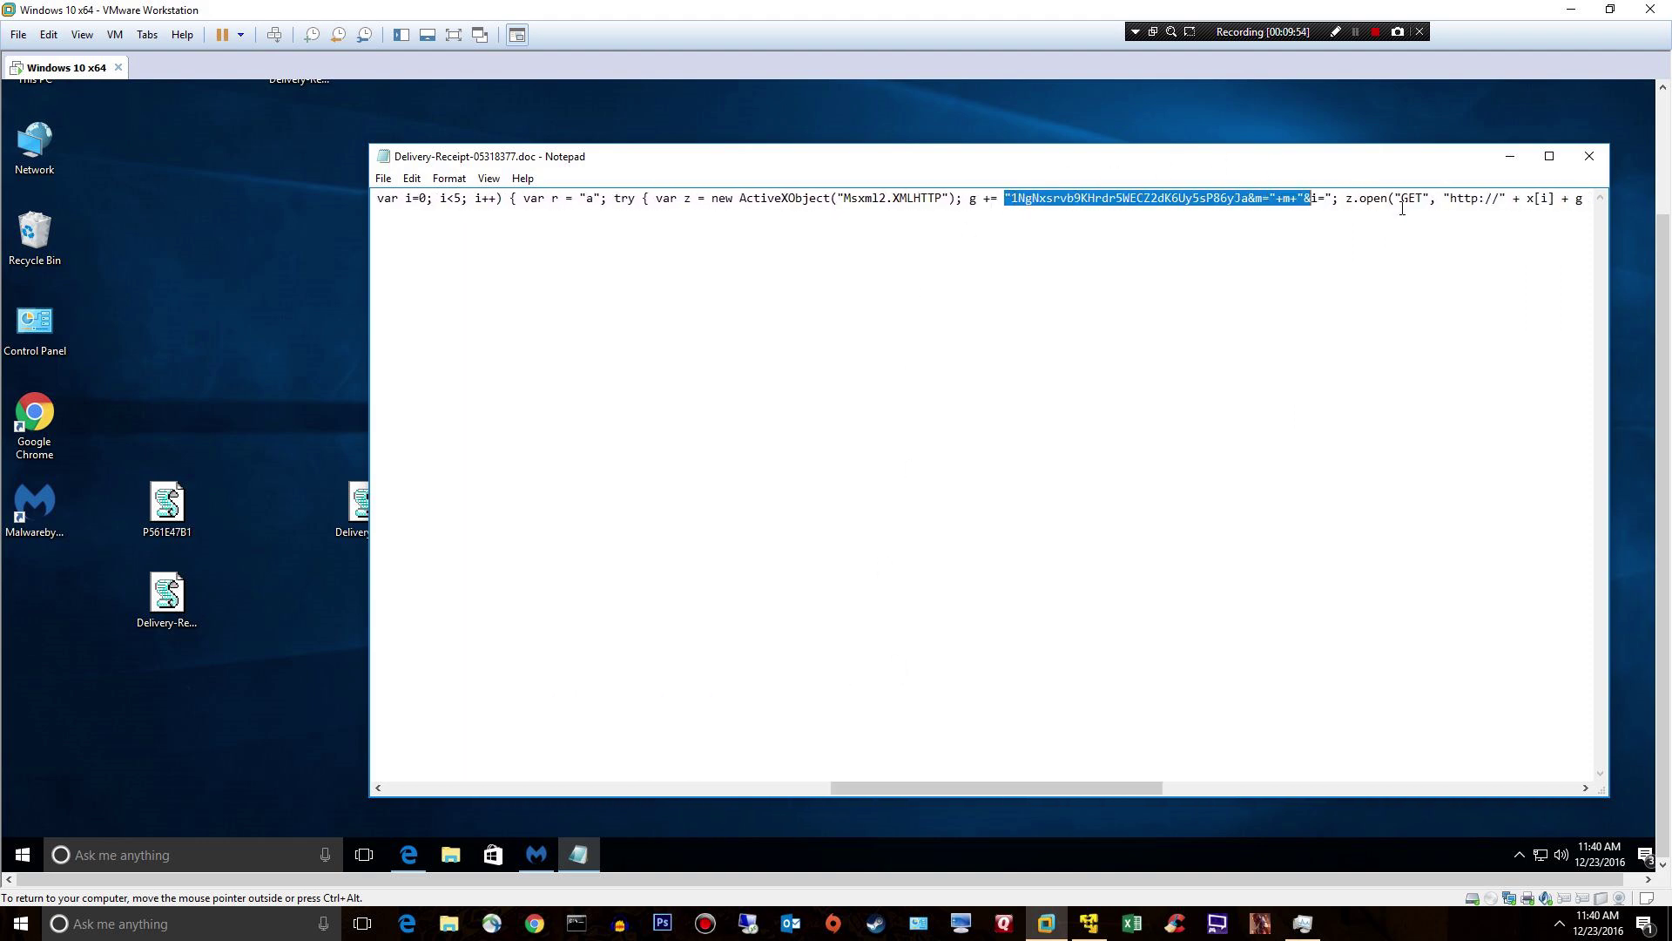
{"action": "left_click", "coordinate": [1601, 156]}
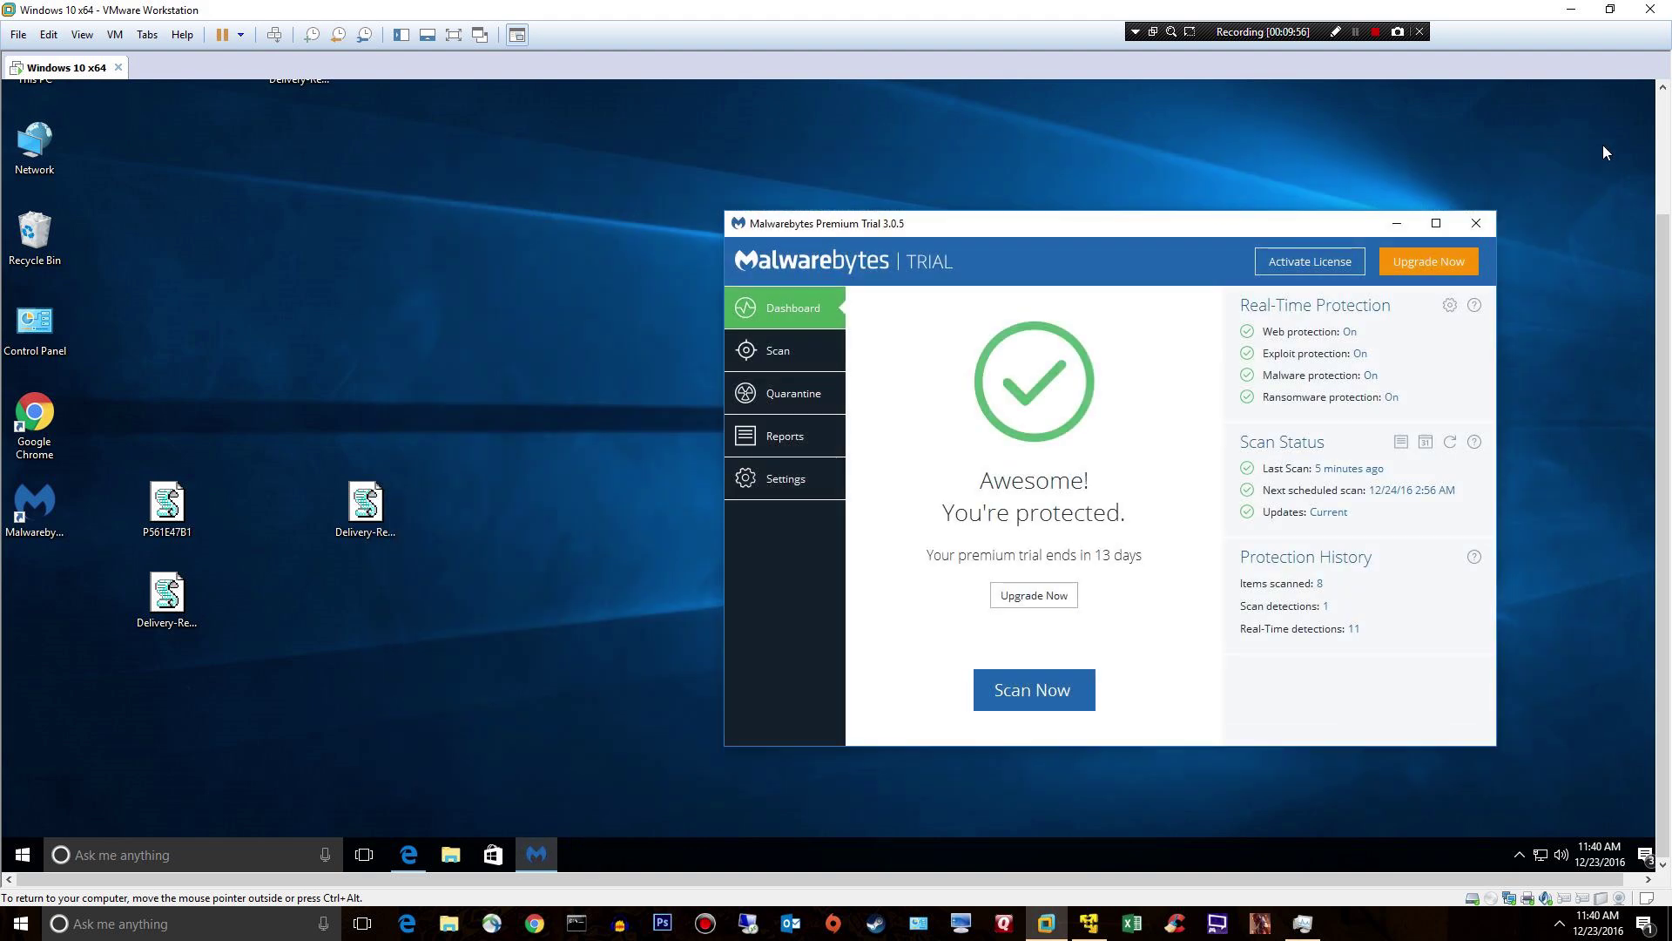